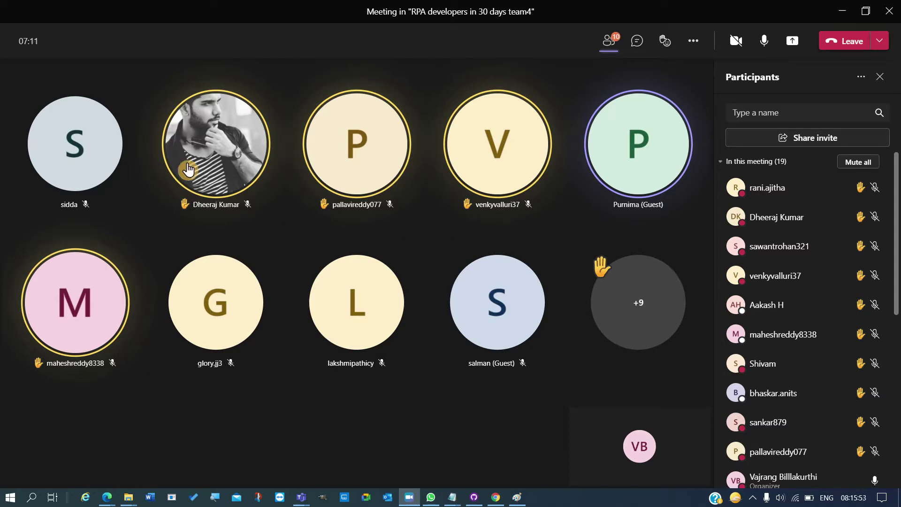
- Close the Mail app so the Teams meeting window is in front again
{"action": "left_click", "coordinate": [409, 499]}
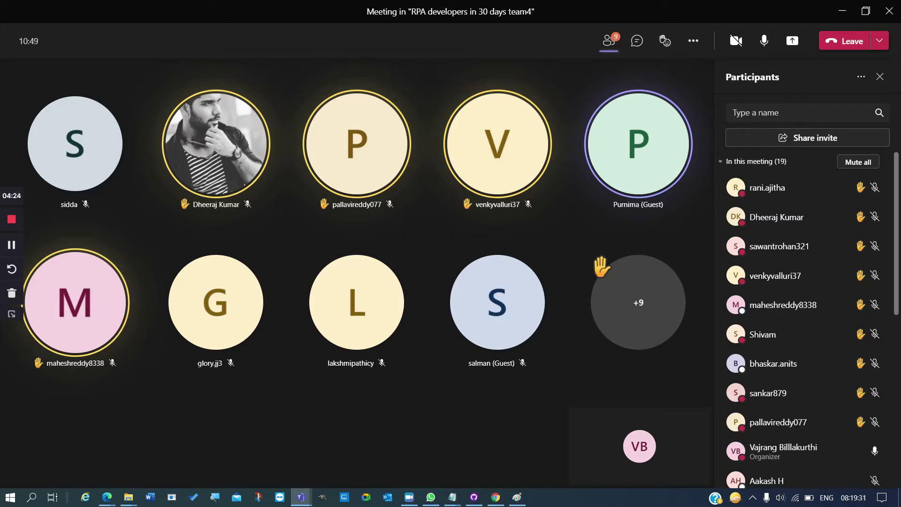
{"action": "key", "text": "super+8"}
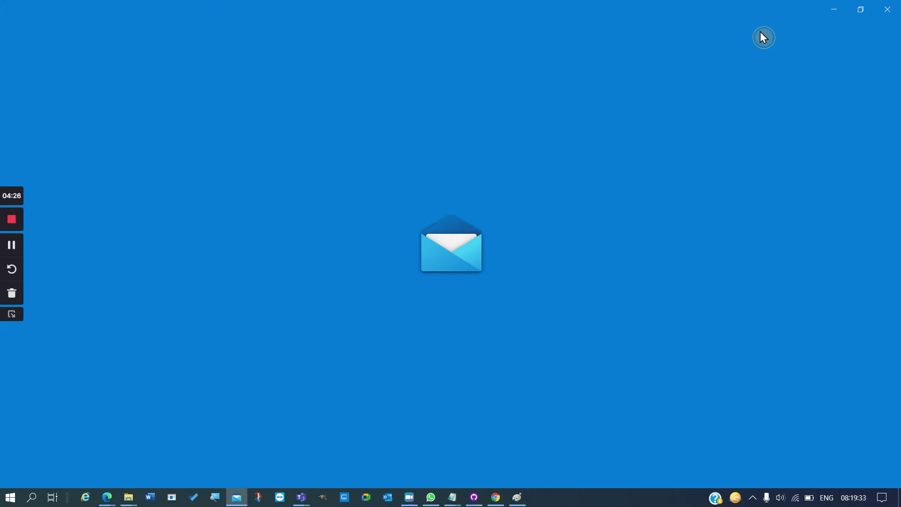
{"action": "left_click", "coordinate": [885, 11]}
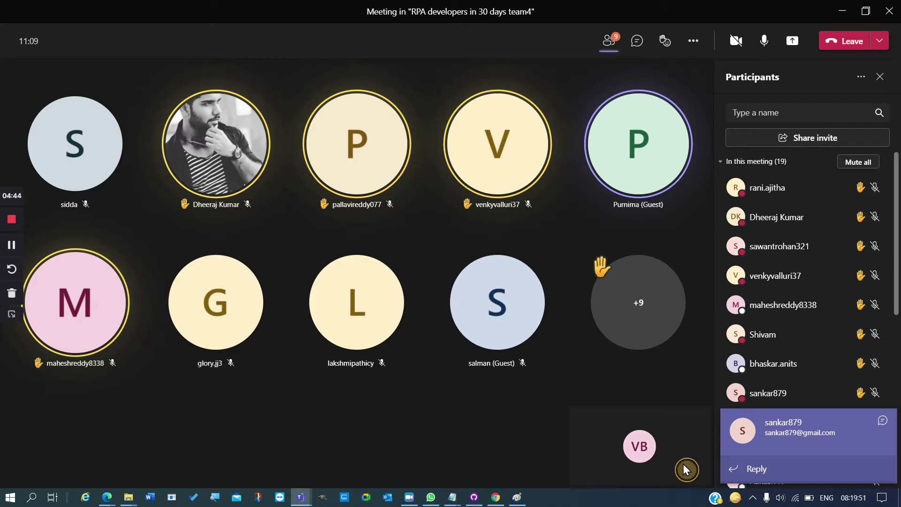
{"action": "left_click", "coordinate": [886, 424]}
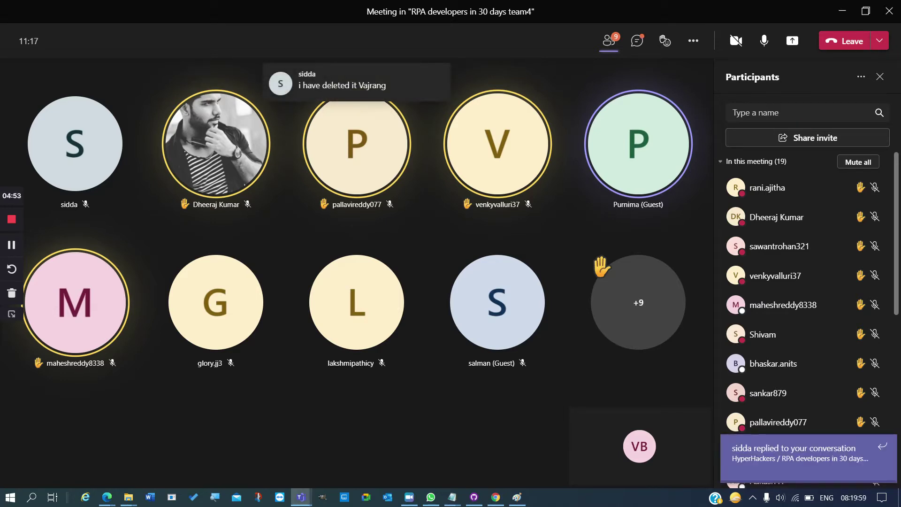
{"action": "left_click", "coordinate": [884, 452]}
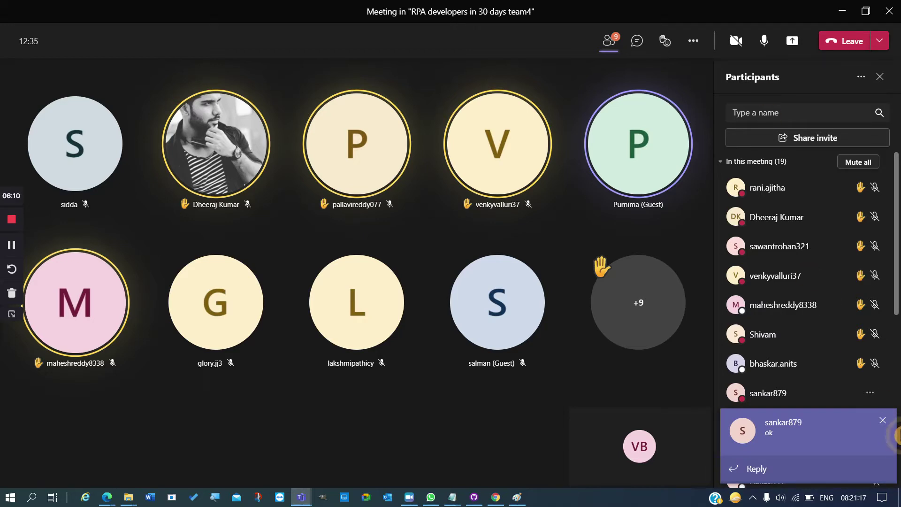
{"action": "left_click", "coordinate": [883, 421]}
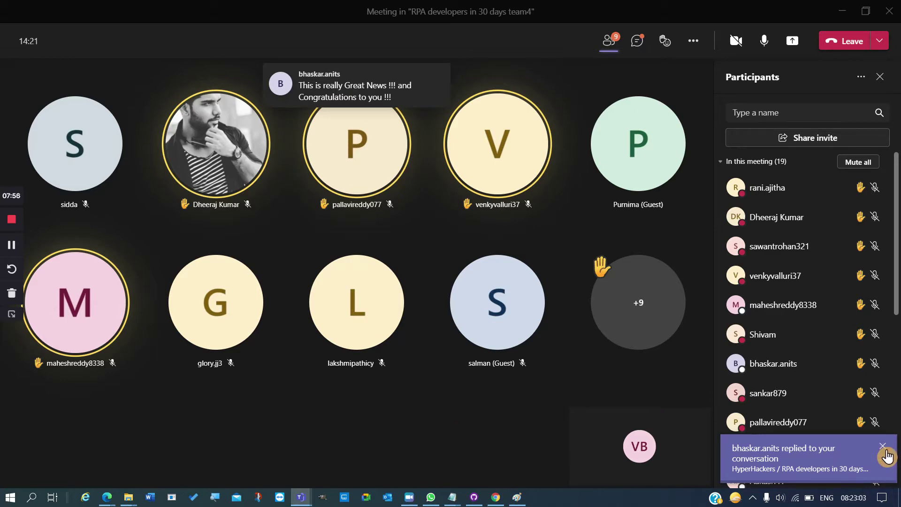
- Dismiss the reply notification toast and show the meeting Reactions flyout
{"action": "left_click", "coordinate": [888, 453]}
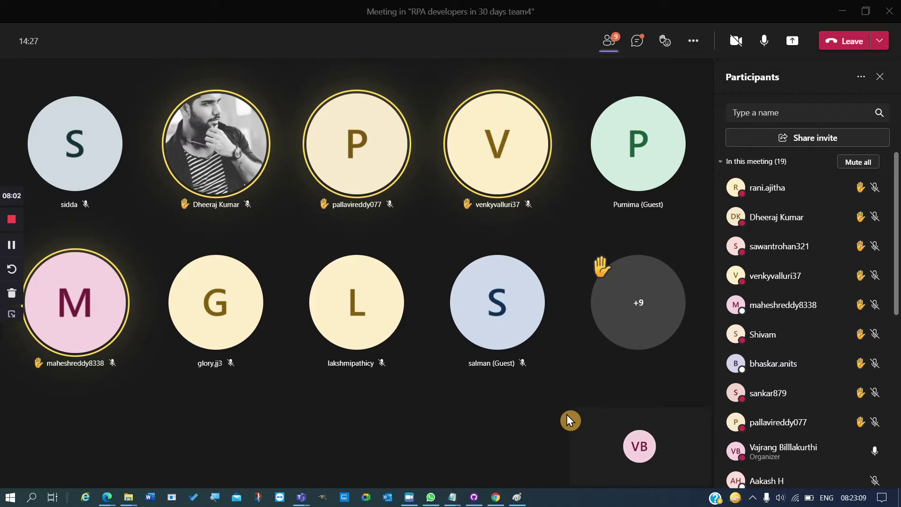
{"action": "left_click", "coordinate": [667, 53]}
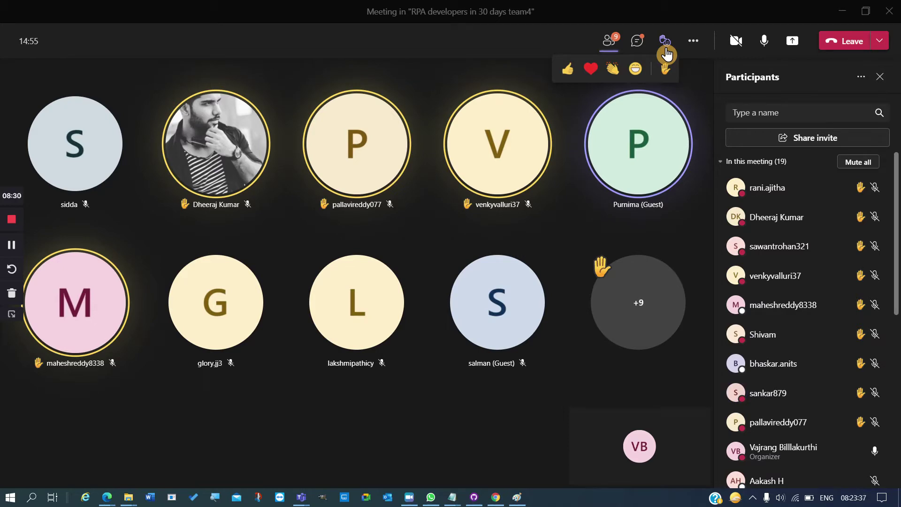
- Search Participants for the guest, change them to an attendee, and clear the search
{"action": "scroll", "coordinate": [827, 400], "scroll_direction": "down", "scroll_amount": 6}
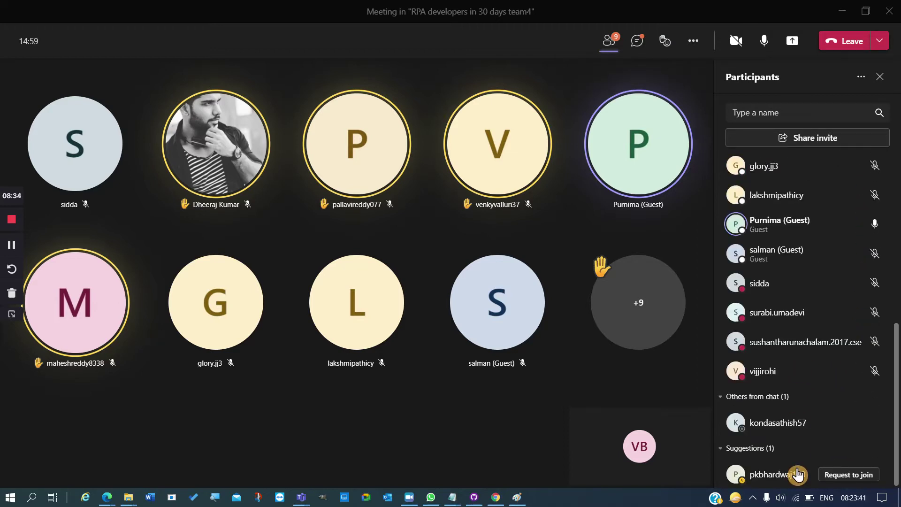
{"action": "scroll", "coordinate": [778, 334], "scroll_direction": "up", "scroll_amount": 5}
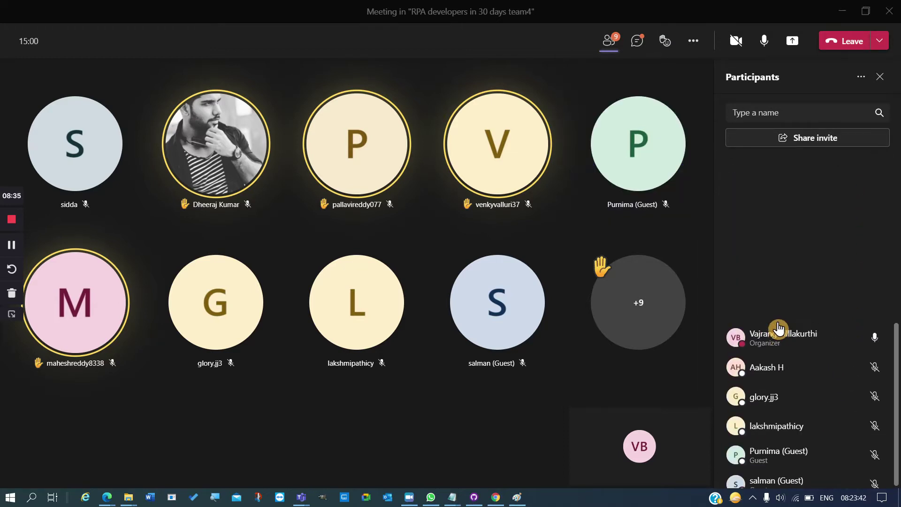
{"action": "left_click", "coordinate": [785, 115]}
{"action": "type", "text": "purni"}
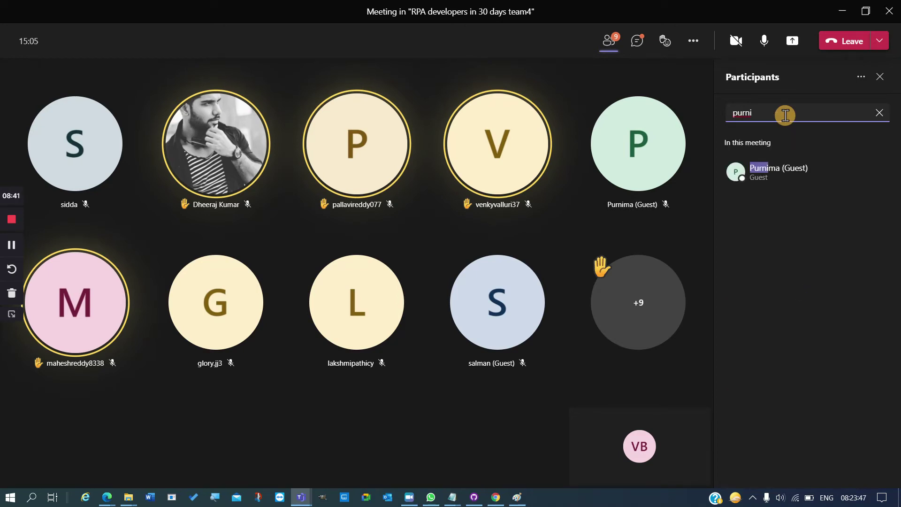
{"action": "right_click", "coordinate": [787, 182]}
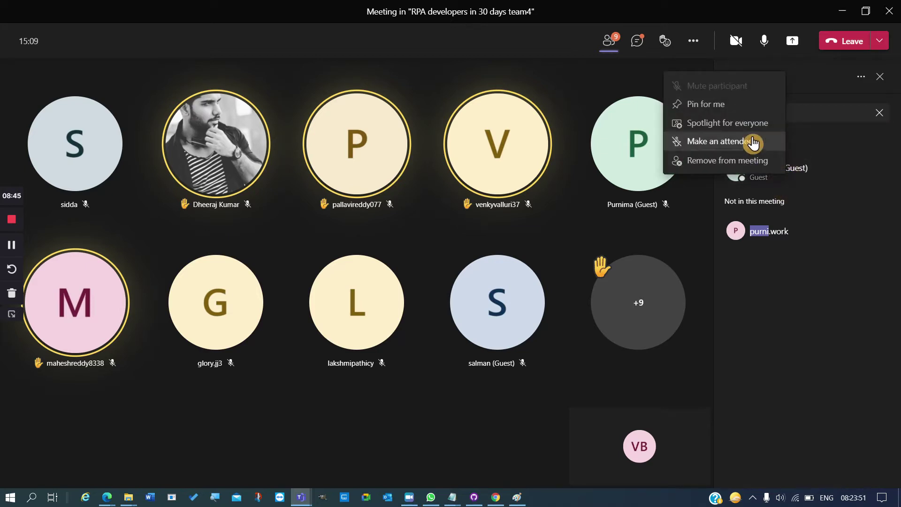
{"action": "left_click", "coordinate": [754, 142]}
{"action": "left_click", "coordinate": [628, 263]}
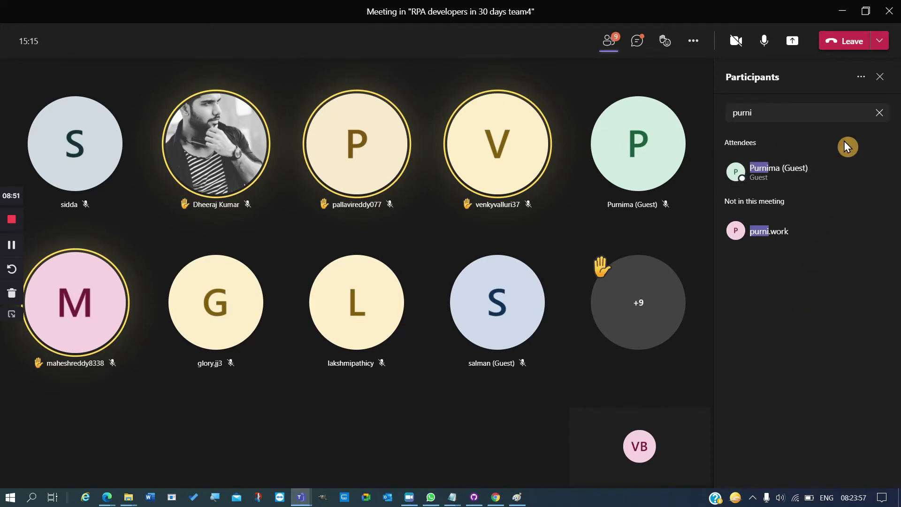
{"action": "left_click", "coordinate": [879, 113]}
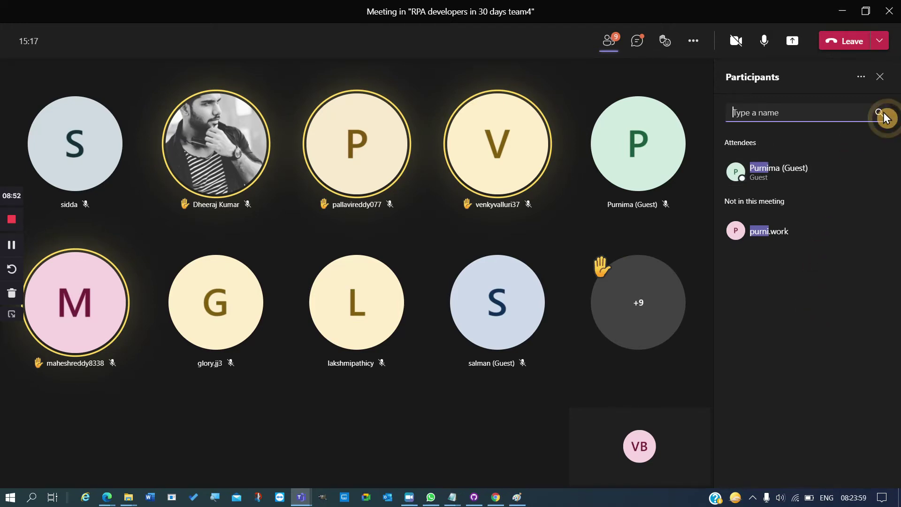
- Hide and reshow the participants list, then scroll through it
{"action": "left_click", "coordinate": [611, 50]}
{"action": "left_click", "coordinate": [609, 47]}
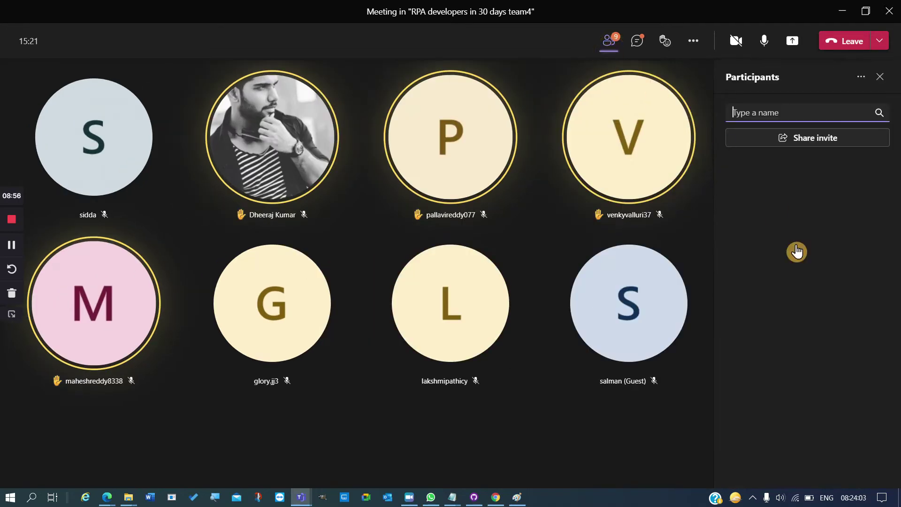
{"action": "scroll", "coordinate": [790, 325], "scroll_direction": "down", "scroll_amount": 5}
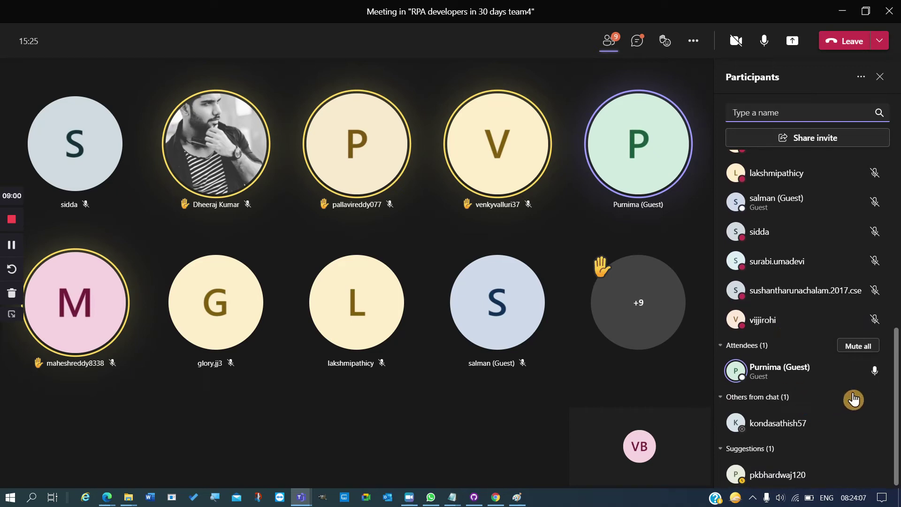
{"action": "left_click", "coordinate": [452, 423]}
- Toggle your microphone several times, ending muted so the guest can speak
{"action": "left_click", "coordinate": [761, 47]}
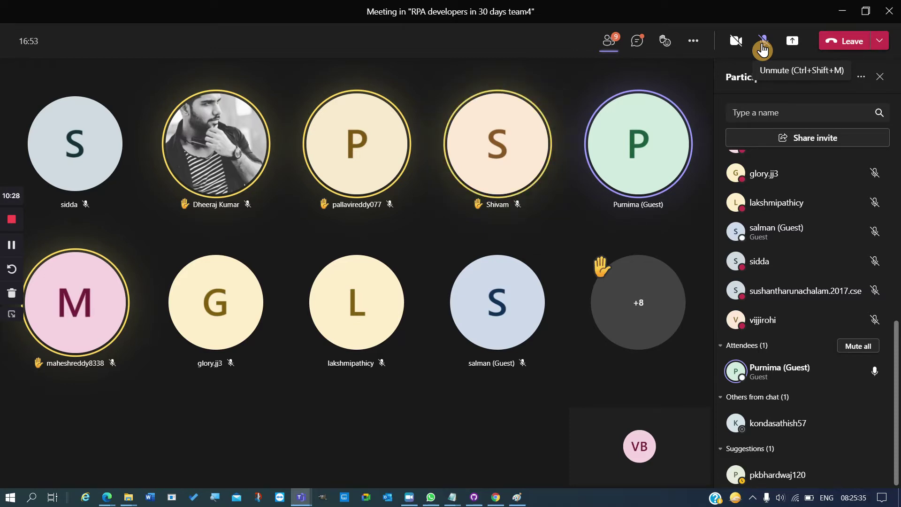
{"action": "left_click", "coordinate": [764, 48]}
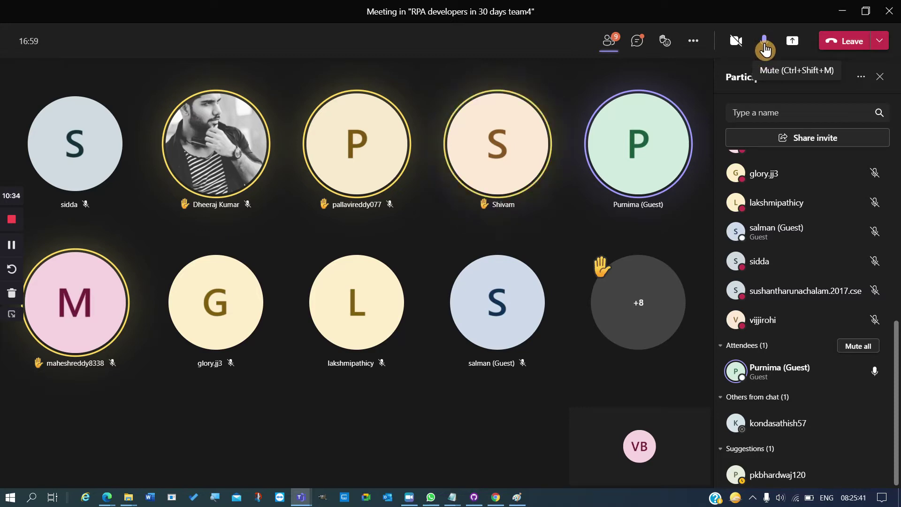
{"action": "mouse_move", "coordinate": [314, 147]}
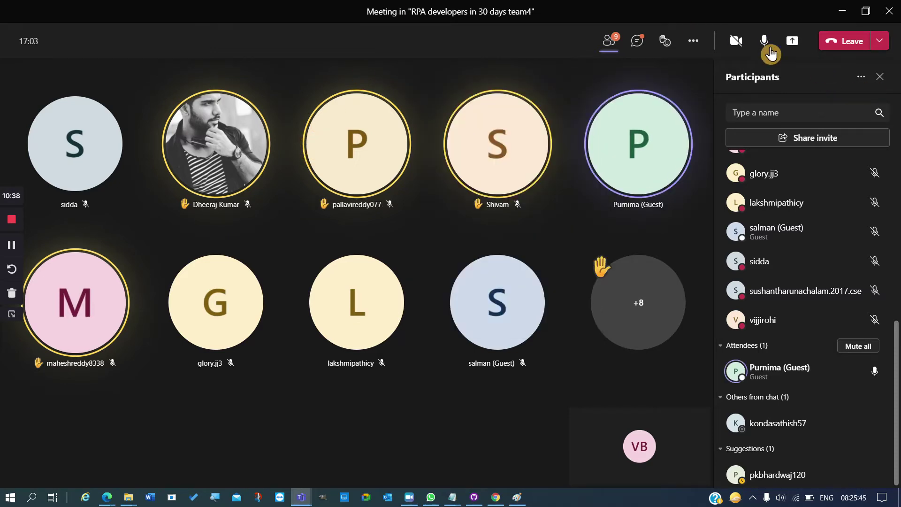
{"action": "left_click", "coordinate": [760, 47]}
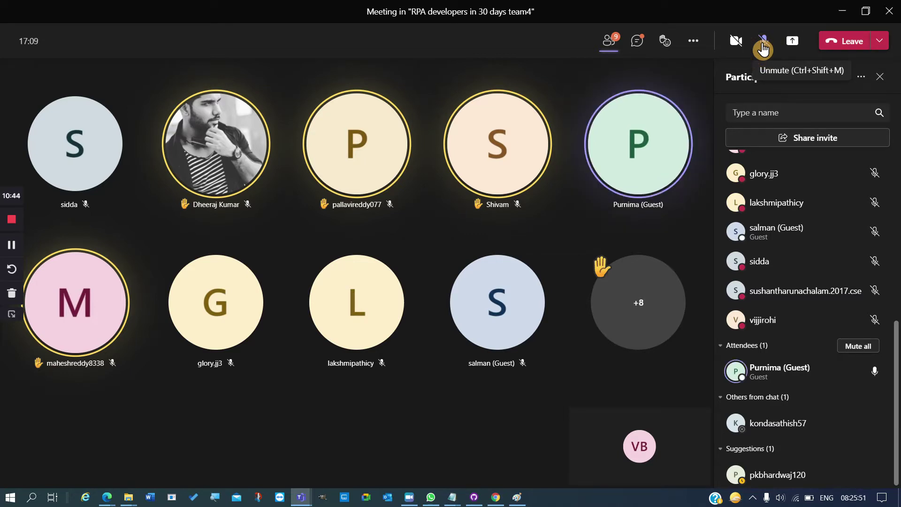
{"action": "left_click", "coordinate": [763, 42]}
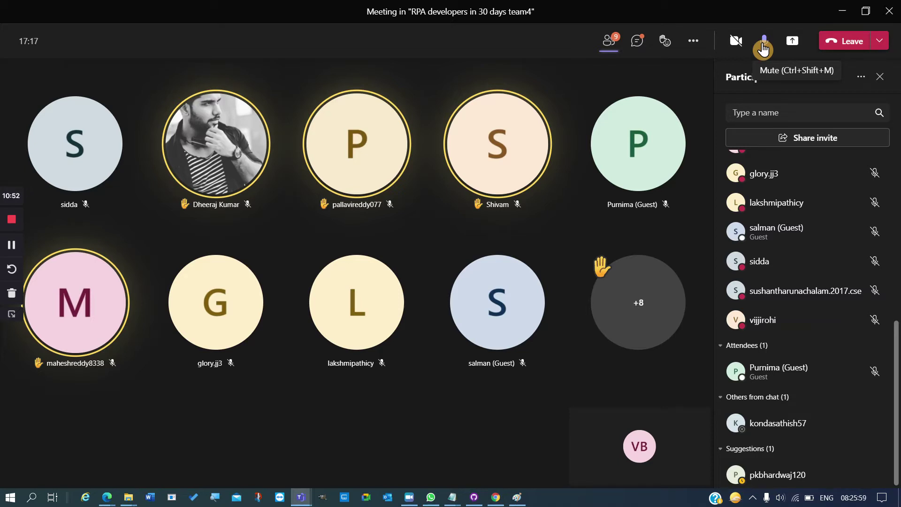
{"action": "left_click", "coordinate": [763, 42]}
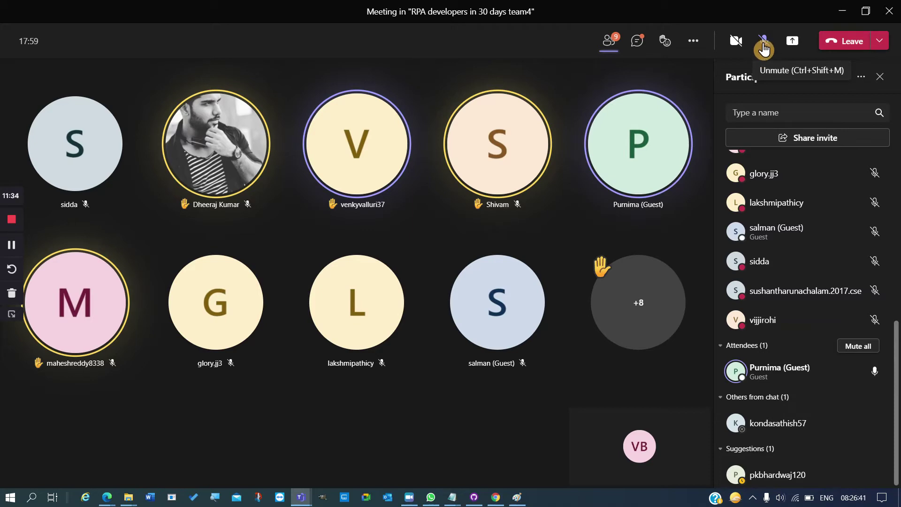
{"action": "left_click", "coordinate": [764, 47]}
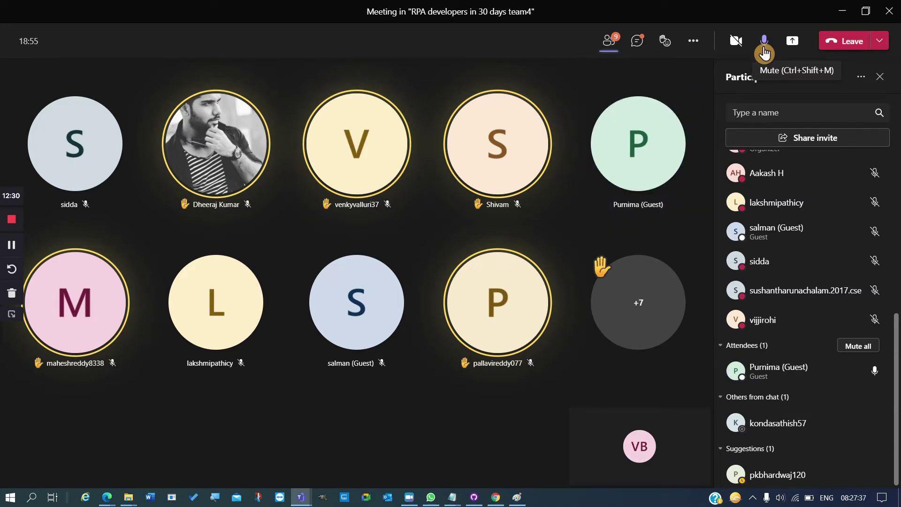
{"action": "left_click", "coordinate": [765, 43]}
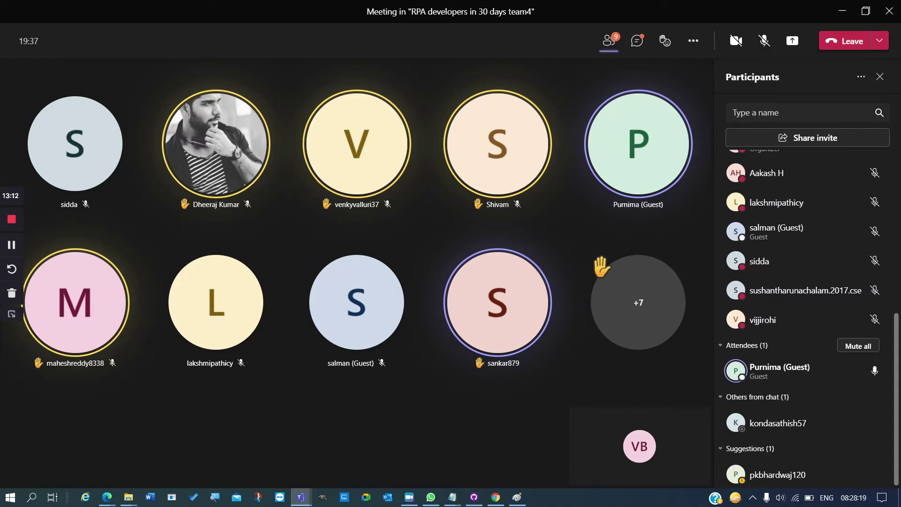
- Switch from the Teams meeting to the WhatsApp window with Alt+Tab
{"action": "key", "text": "alt+Tab"}
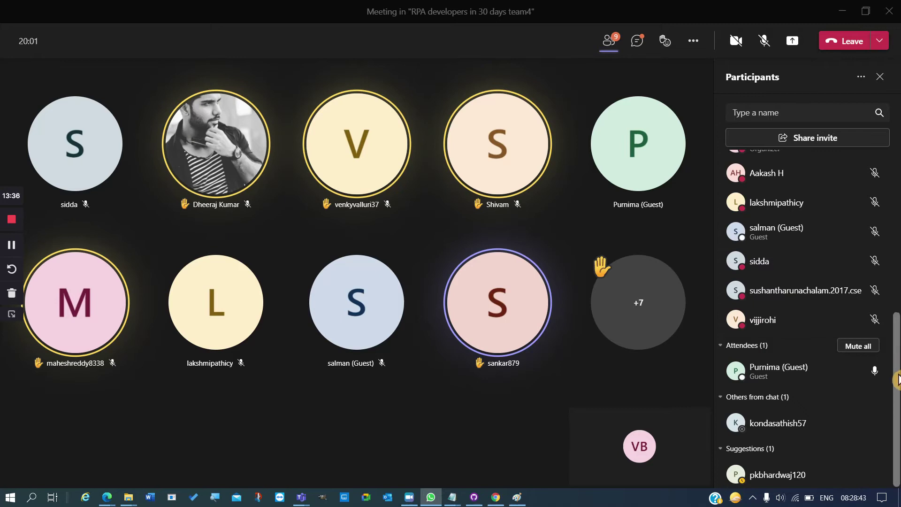
{"action": "scroll", "coordinate": [896, 389], "scroll_direction": "up", "scroll_amount": 1}
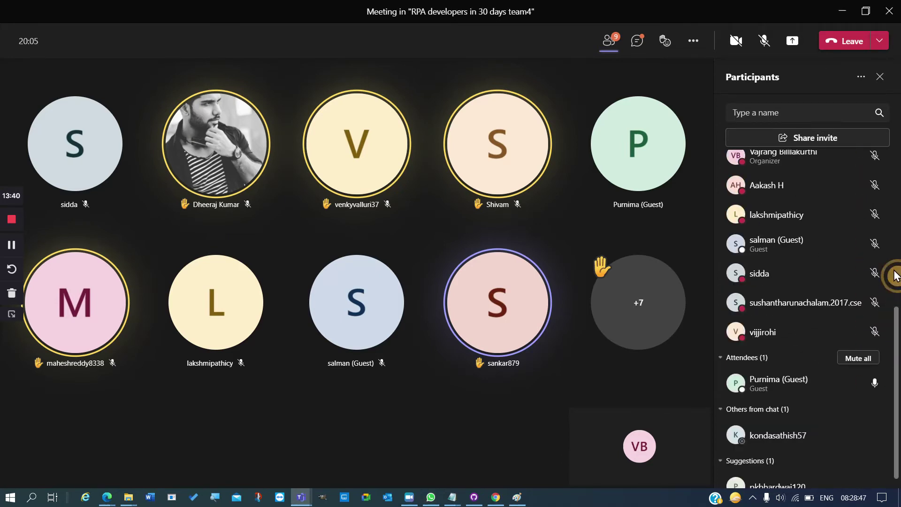
{"action": "scroll", "coordinate": [897, 277], "scroll_direction": "up", "scroll_amount": 5}
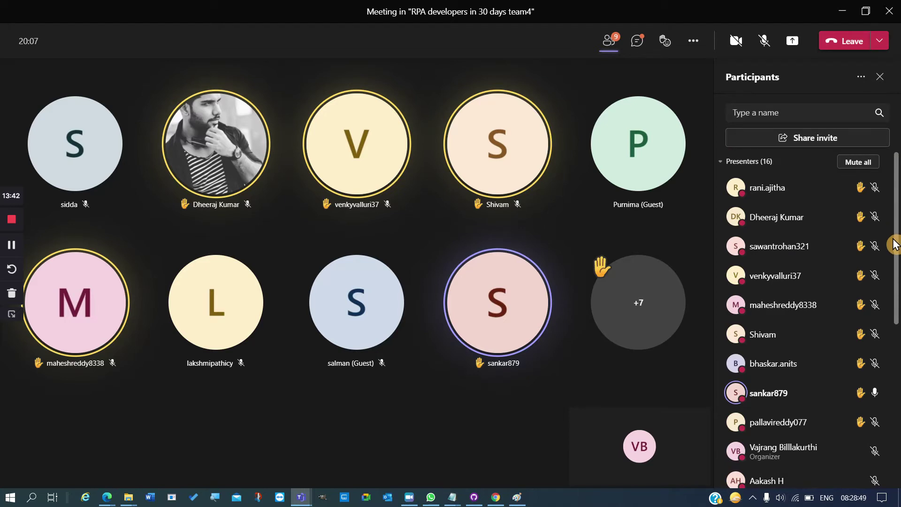
{"action": "scroll", "coordinate": [895, 281], "scroll_direction": "down", "scroll_amount": 5}
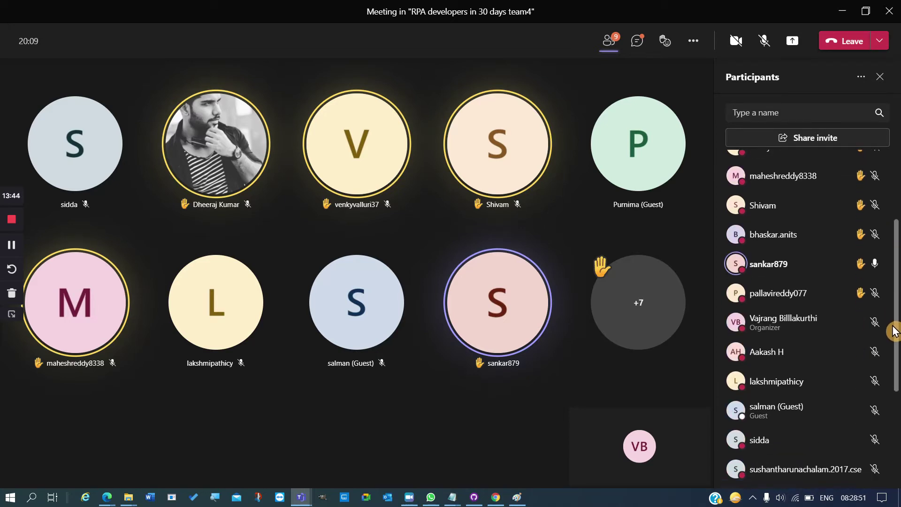
{"action": "scroll", "coordinate": [894, 361], "scroll_direction": "down", "scroll_amount": 3}
{"action": "scroll", "coordinate": [895, 376], "scroll_direction": "down", "scroll_amount": 2}
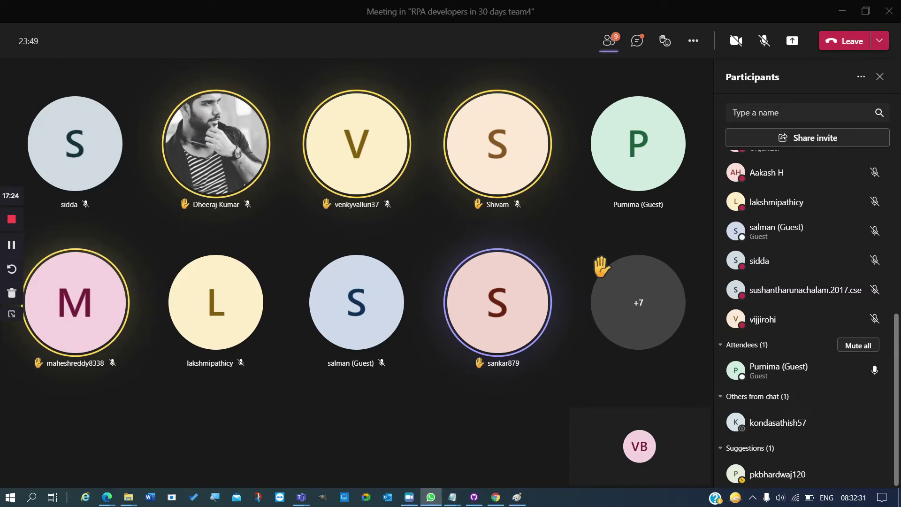
{"action": "left_click", "coordinate": [638, 42]}
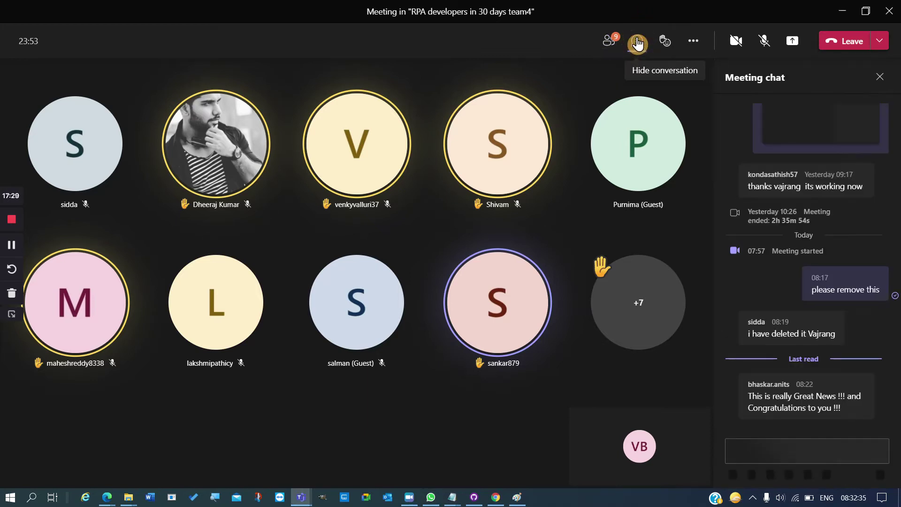
{"action": "left_click", "coordinate": [638, 43]}
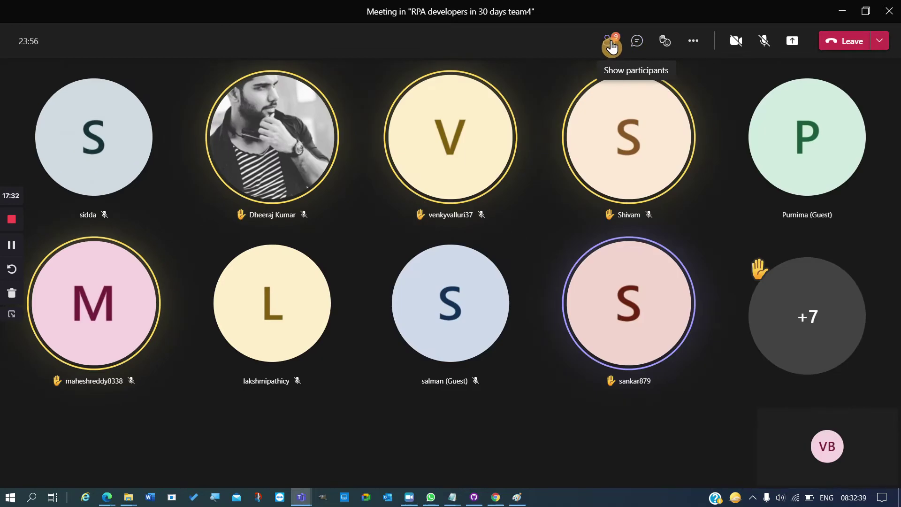
{"action": "left_click", "coordinate": [612, 45]}
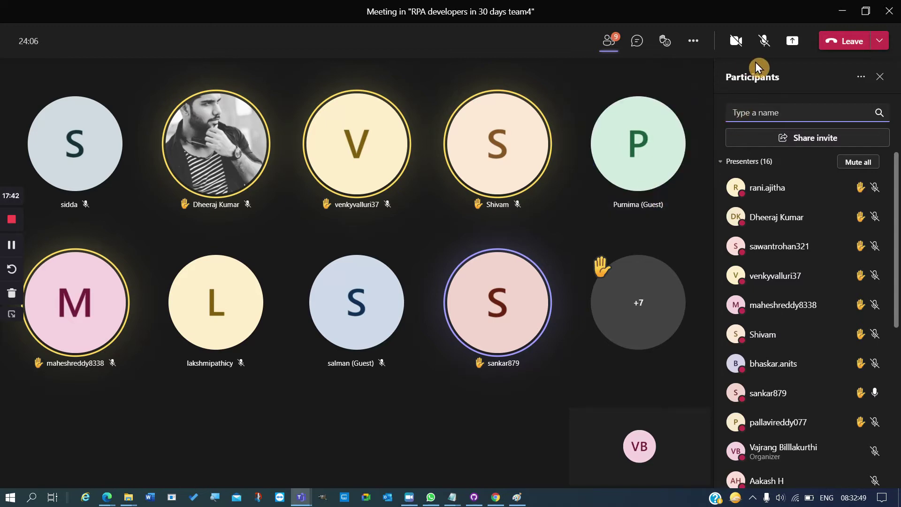
{"action": "left_click", "coordinate": [766, 46]}
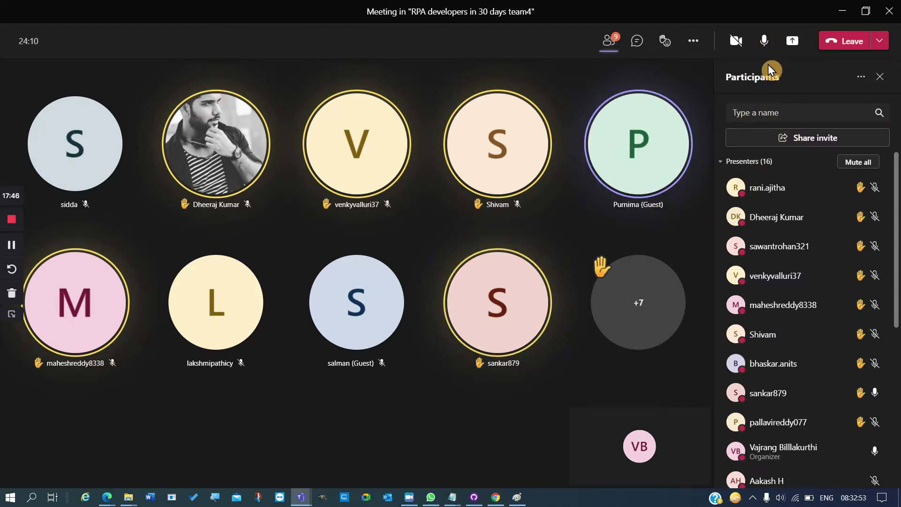
{"action": "left_click", "coordinate": [764, 42]}
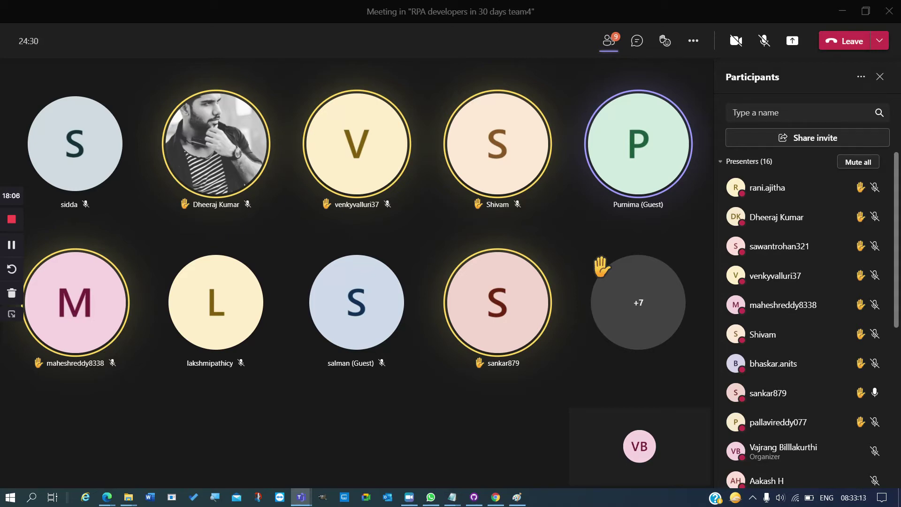
{"action": "key", "text": "alt+Tab"}
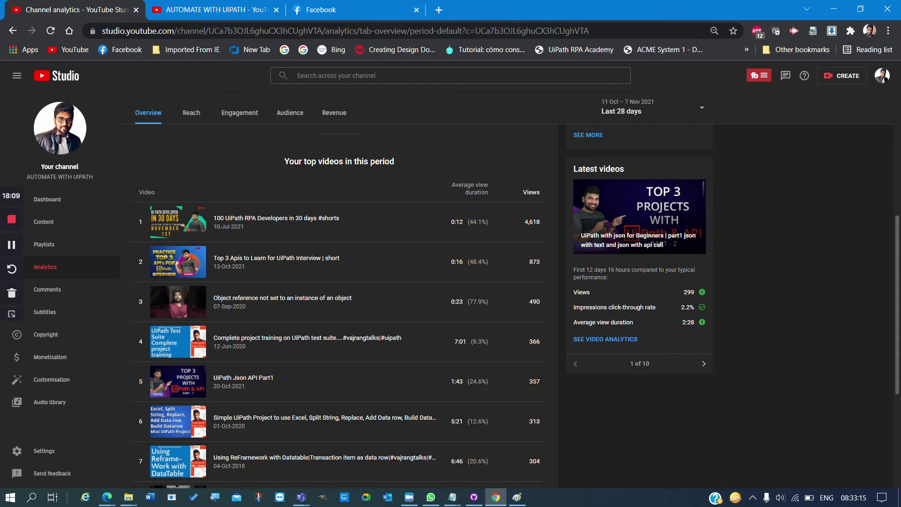
{"action": "key", "text": "alt+Tab"}
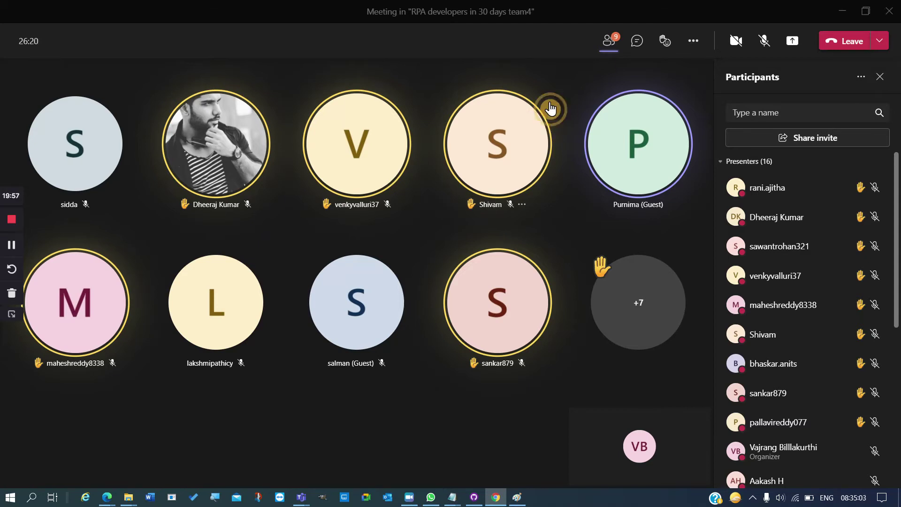
- Send an Applause reaction and switch the side panel to Meeting chat
{"action": "left_click", "coordinate": [672, 46]}
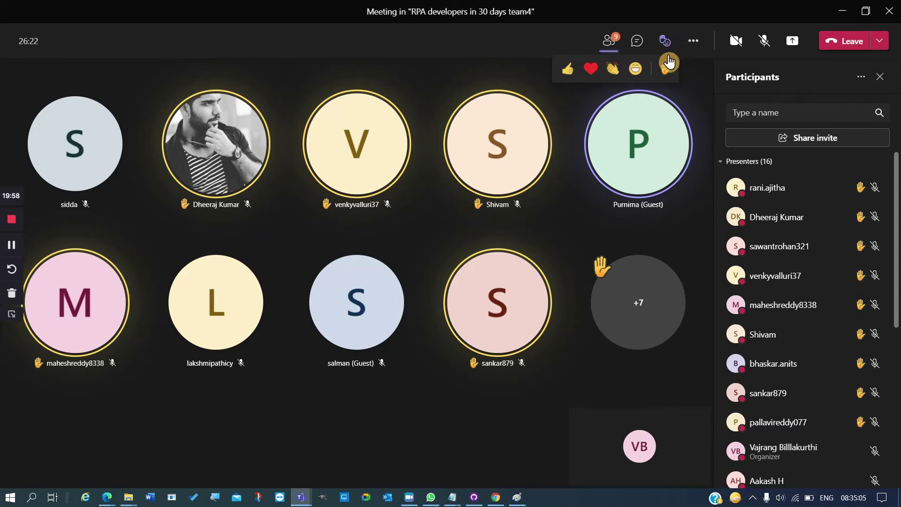
{"action": "left_click", "coordinate": [610, 75]}
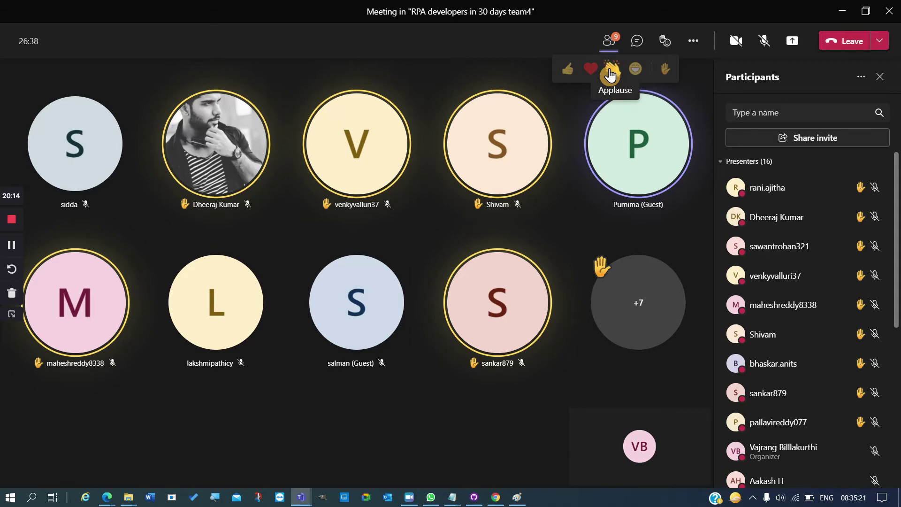
{"action": "left_click", "coordinate": [639, 46]}
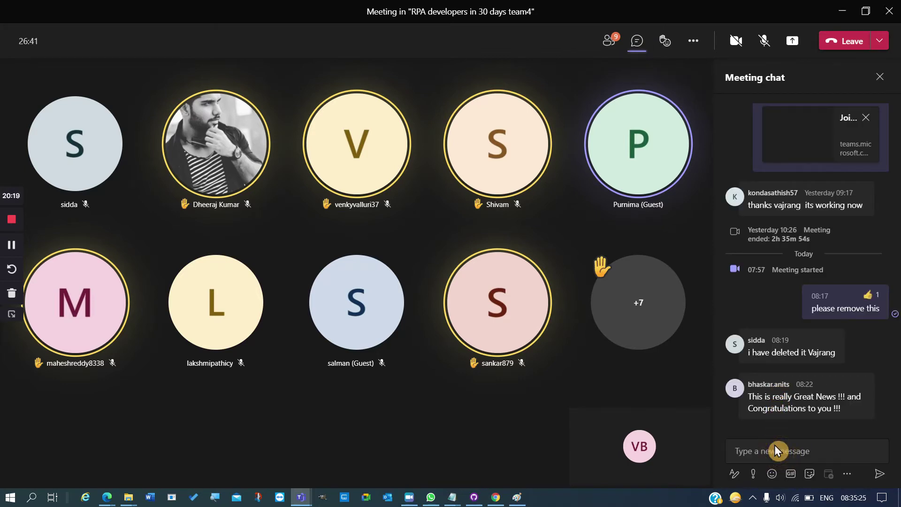
- Type and send 'if you like some answer give an applause', correcting a typo
{"action": "left_click", "coordinate": [775, 444]}
{"action": "type", "text": "if"}
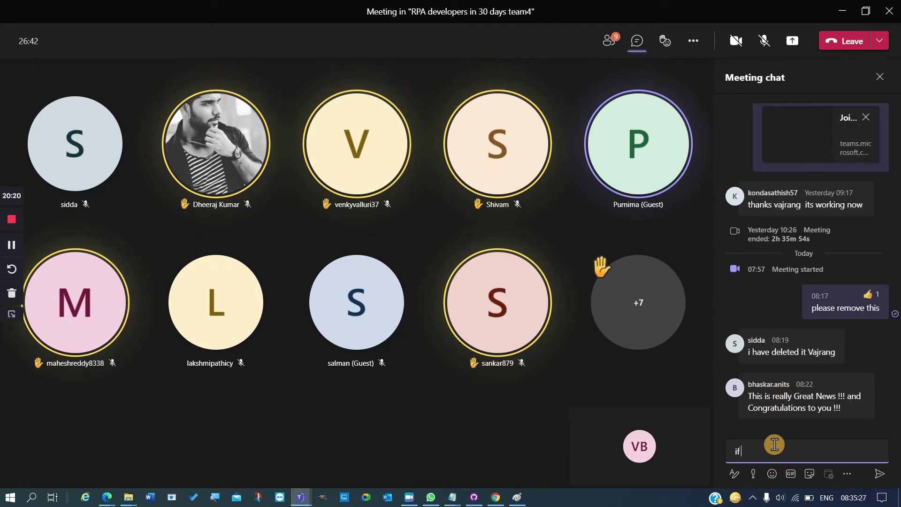
{"action": "type", "text": " yu"}
{"action": "key", "text": "BackSpace"}
{"action": "type", "text": "o"}
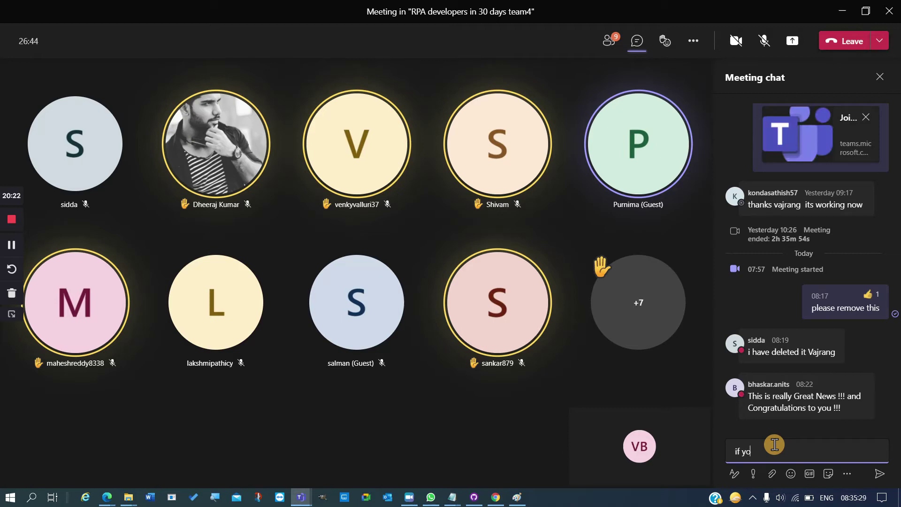
{"action": "type", "text": "u like some answer"}
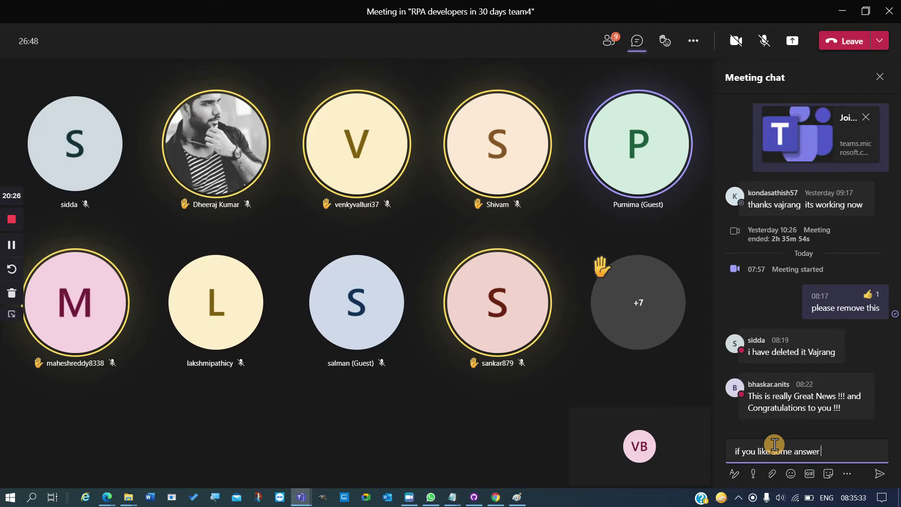
{"action": "type", "text": " give an applause"}
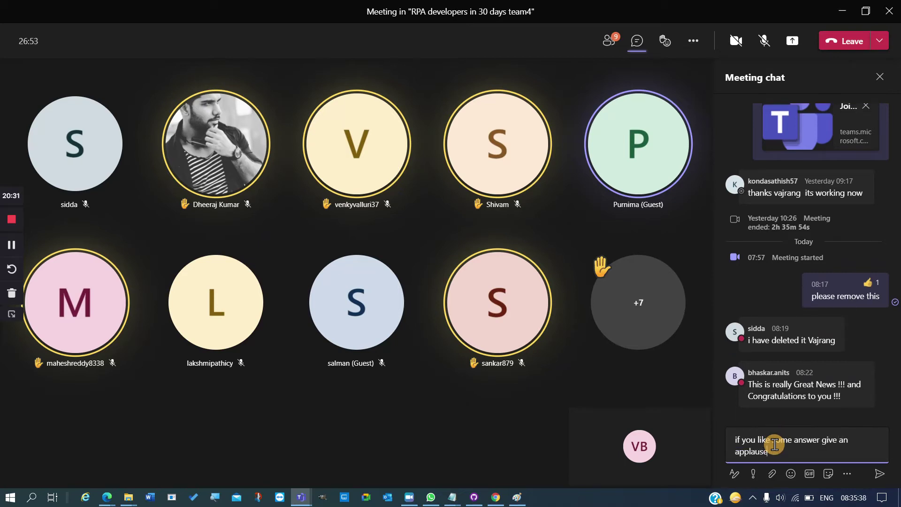
{"action": "key", "text": "Return"}
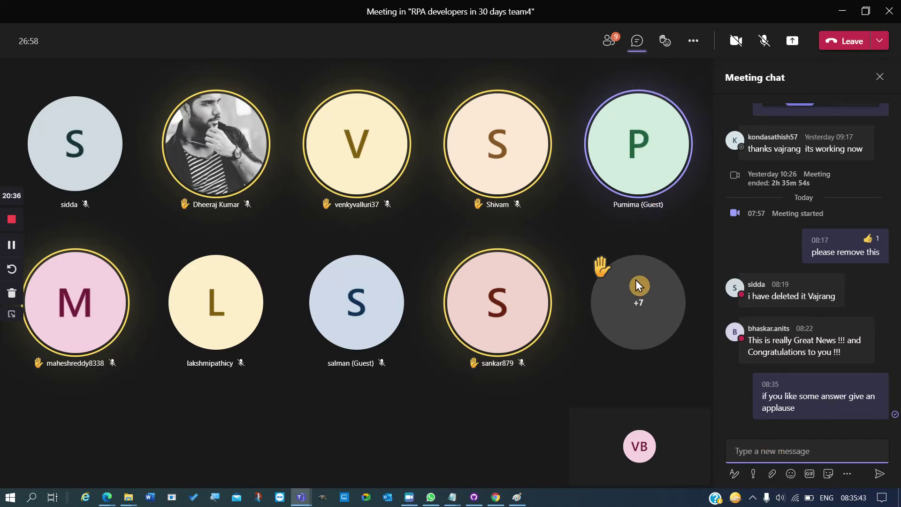
- Open and dismiss the More actions menu, then unmute your microphone
{"action": "left_click", "coordinate": [693, 48]}
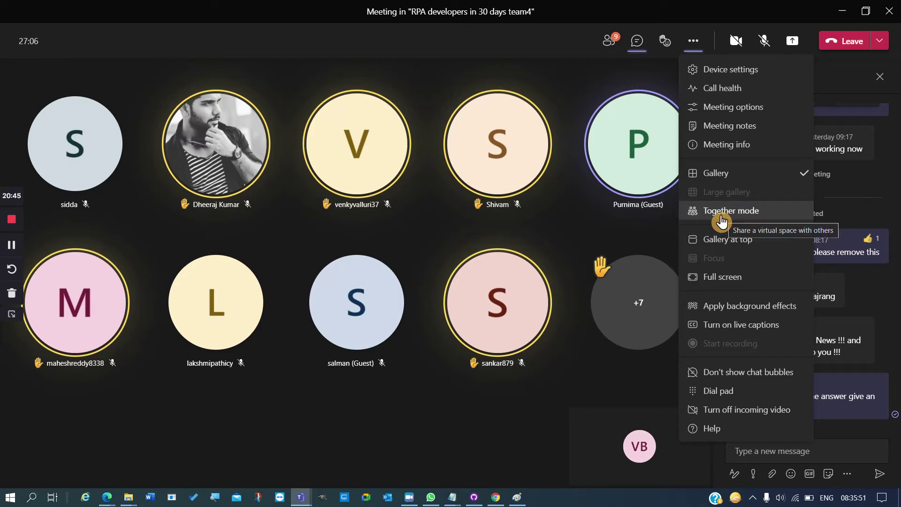
{"action": "left_click", "coordinate": [761, 45]}
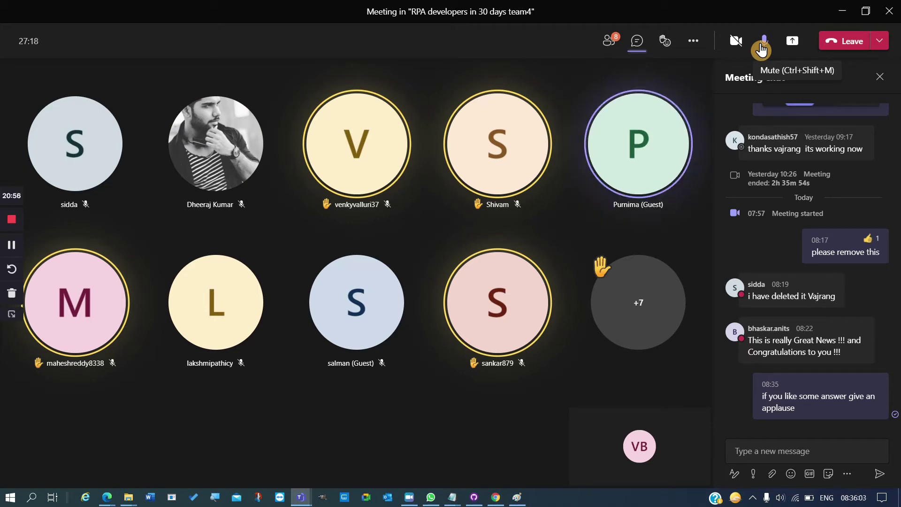
- Close the meeting chat, reopen and scroll the Participants list, then mute your microphone
{"action": "left_click", "coordinate": [880, 80]}
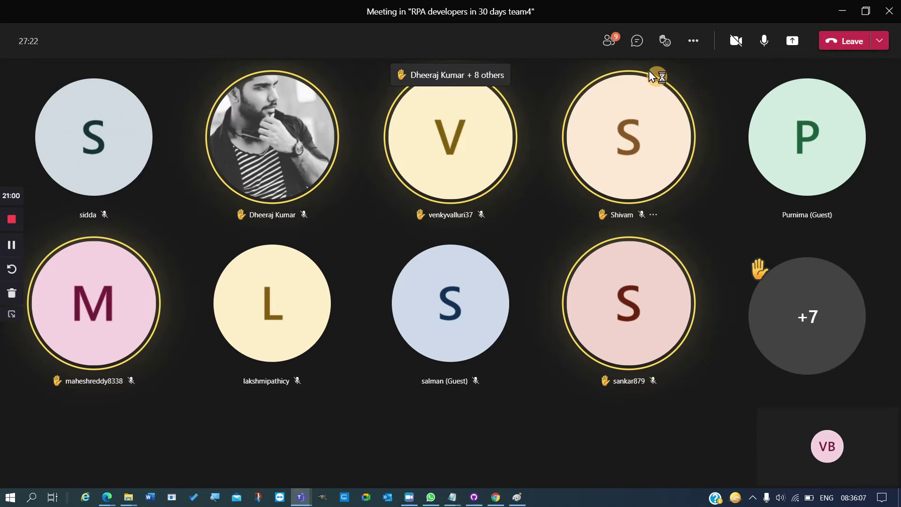
{"action": "left_click", "coordinate": [610, 40]}
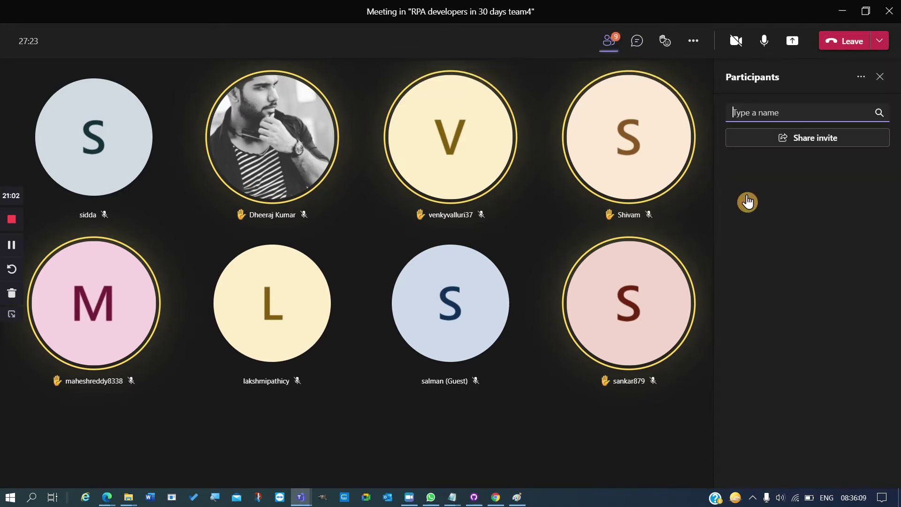
{"action": "scroll", "coordinate": [801, 287], "scroll_direction": "down", "scroll_amount": 5}
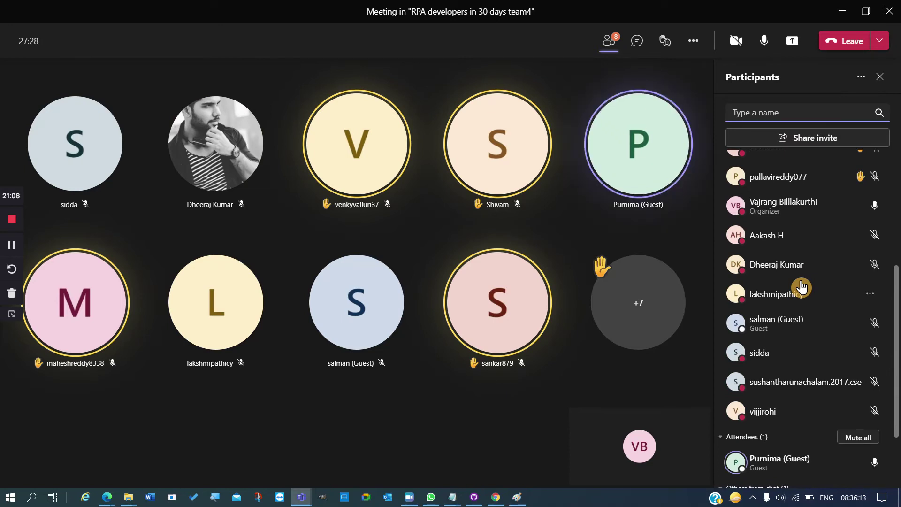
{"action": "scroll", "coordinate": [801, 287], "scroll_direction": "up", "scroll_amount": 5}
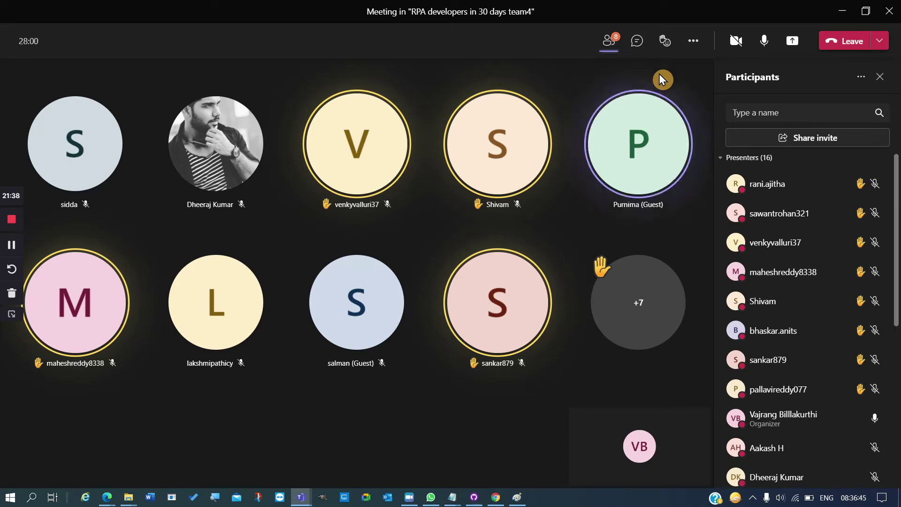
{"action": "left_click", "coordinate": [764, 47]}
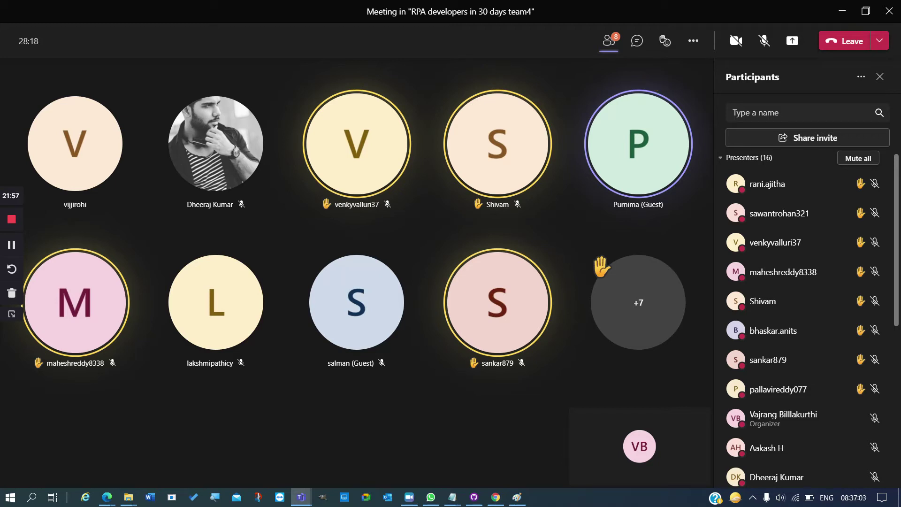
{"action": "key", "text": "alt+Tab"}
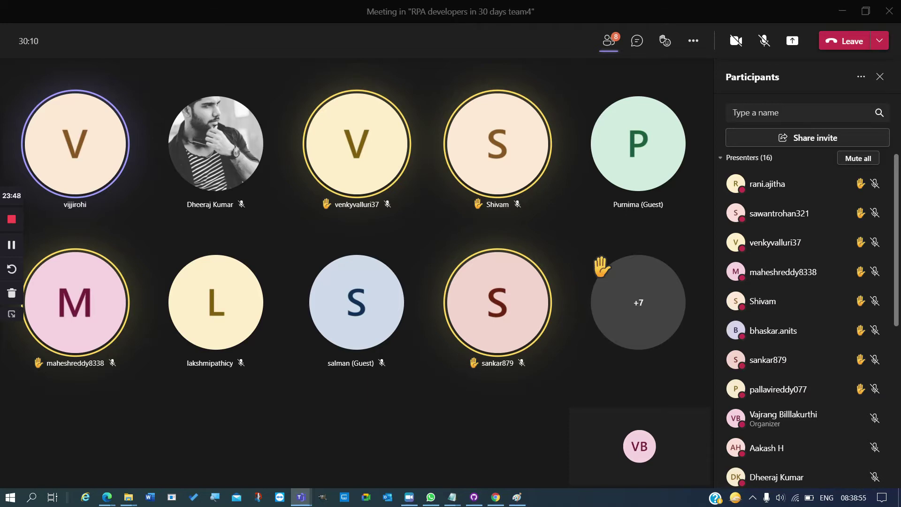
- Spotlight the first participant's (V) video tile for everyone and confirm
{"action": "right_click", "coordinate": [65, 168]}
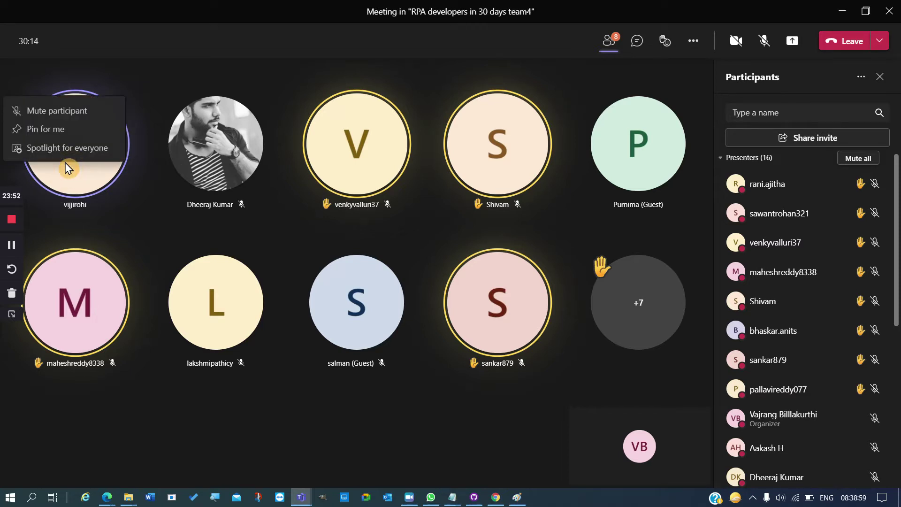
{"action": "left_click", "coordinate": [66, 148]}
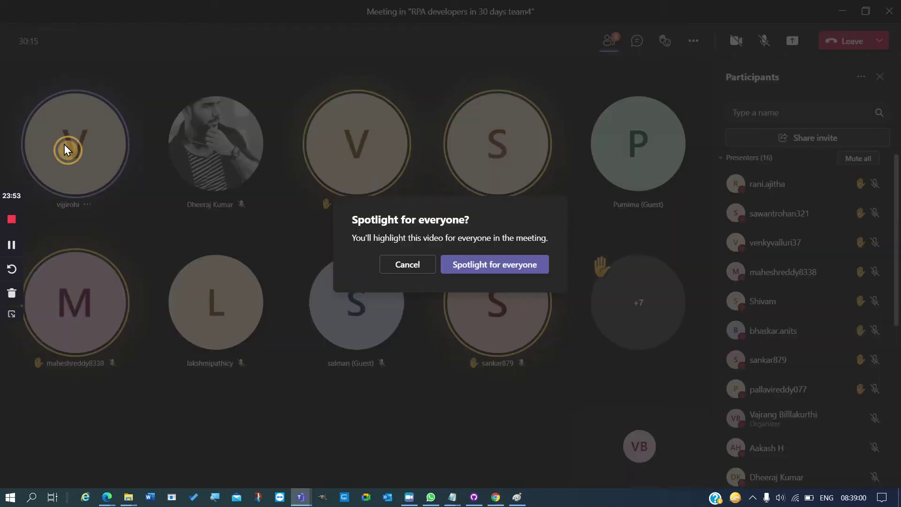
{"action": "left_click", "coordinate": [475, 275]}
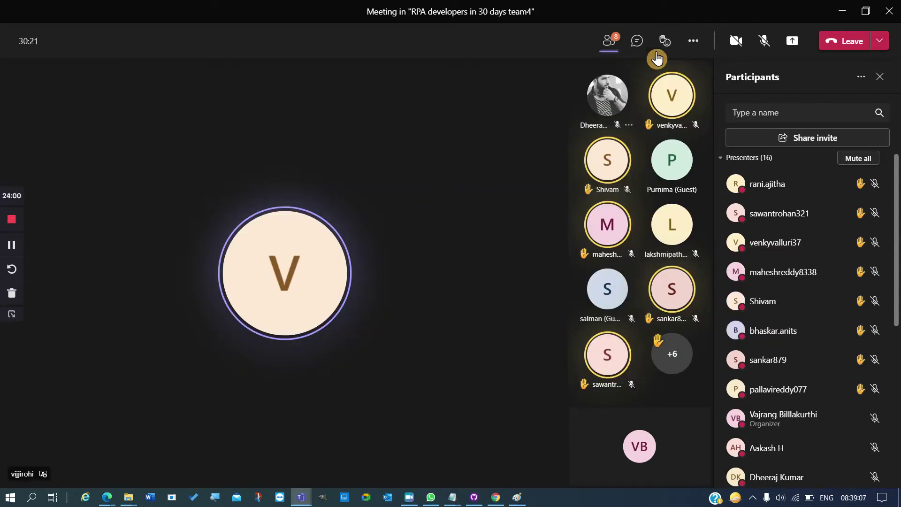
- Send two Applause reactions to everyone from the meeting's Reactions bar
{"action": "left_click", "coordinate": [697, 51]}
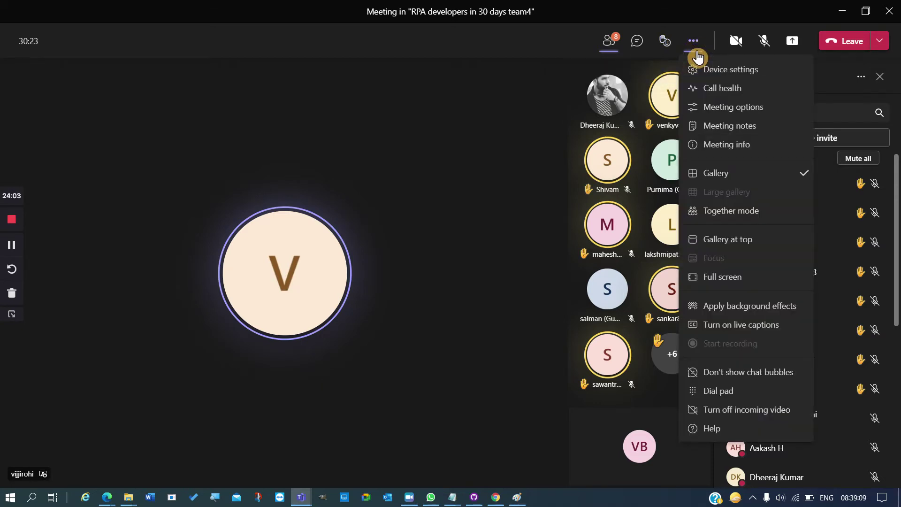
{"action": "left_click", "coordinate": [664, 41]}
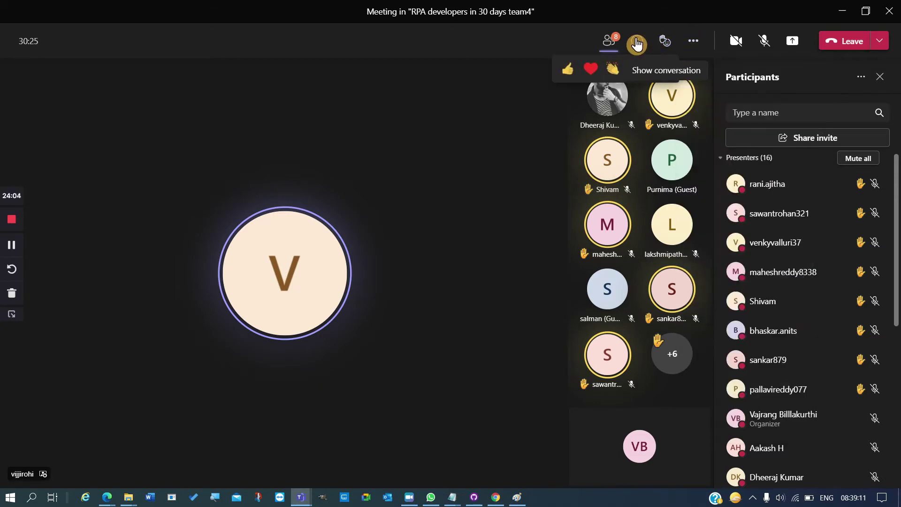
{"action": "left_click", "coordinate": [611, 75]}
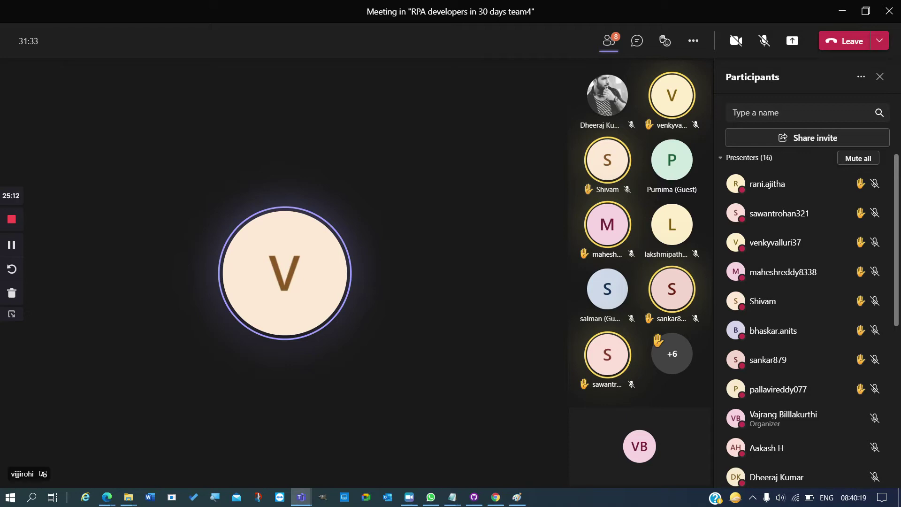
{"action": "left_click", "coordinate": [663, 44]}
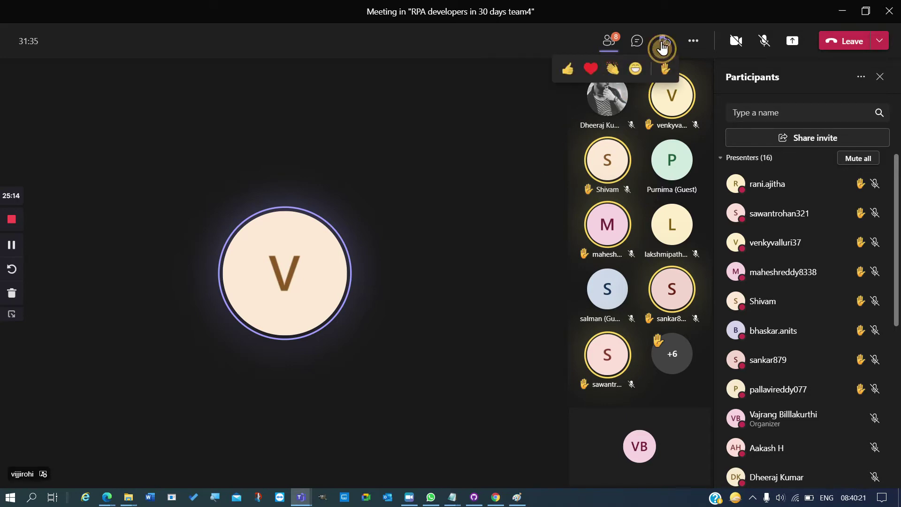
{"action": "left_click", "coordinate": [614, 76]}
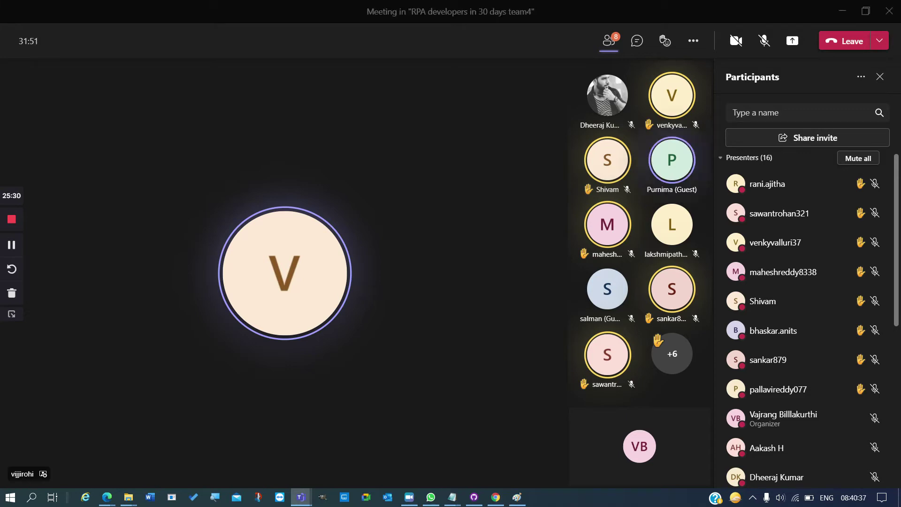
{"action": "left_click", "coordinate": [765, 47]}
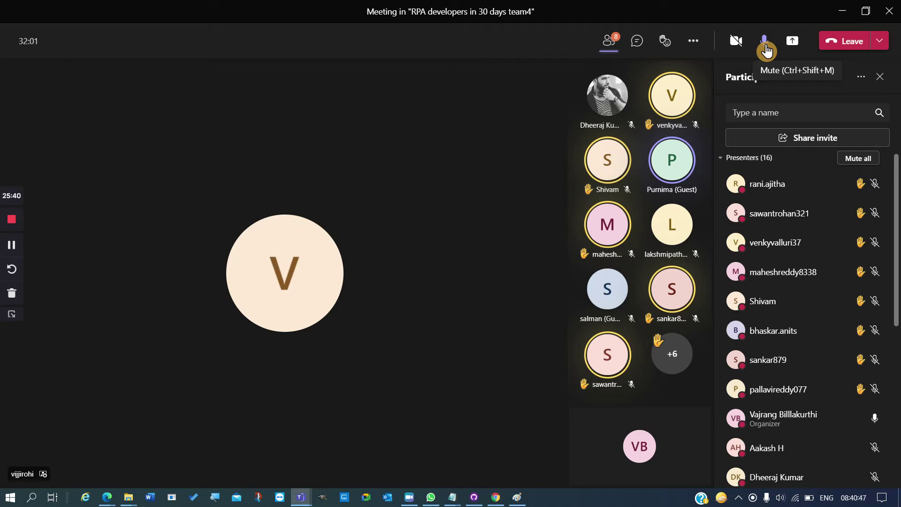
{"action": "left_click", "coordinate": [765, 44]}
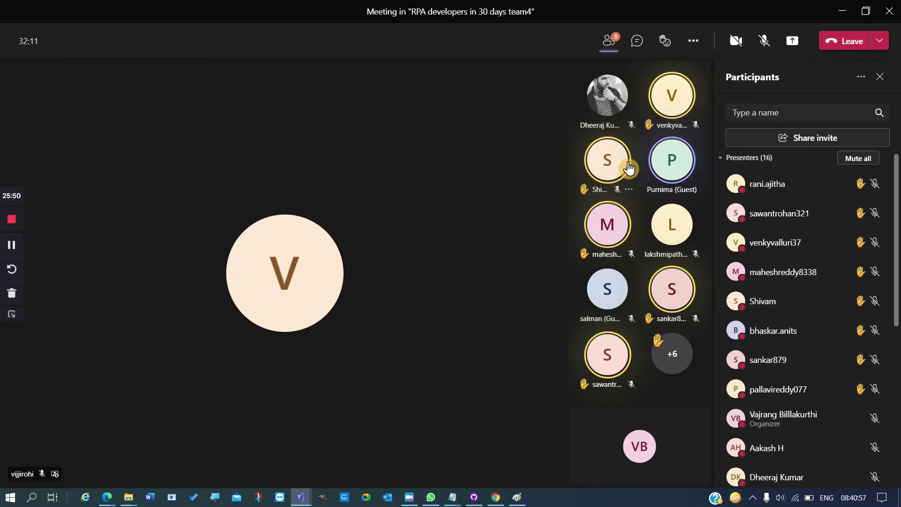
- Add a spotlight for everyone on the S participant, alongside V
{"action": "scroll", "coordinate": [779, 336], "scroll_direction": "down", "scroll_amount": 5}
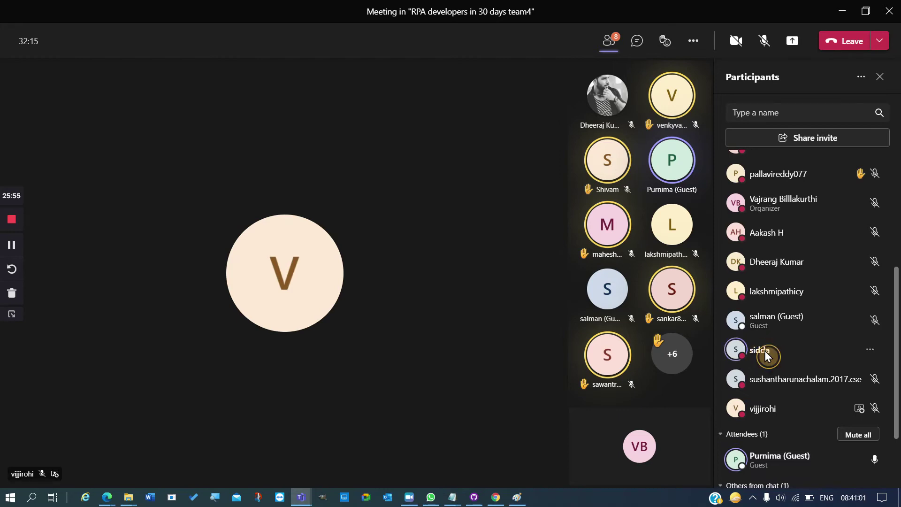
{"action": "right_click", "coordinate": [767, 353]}
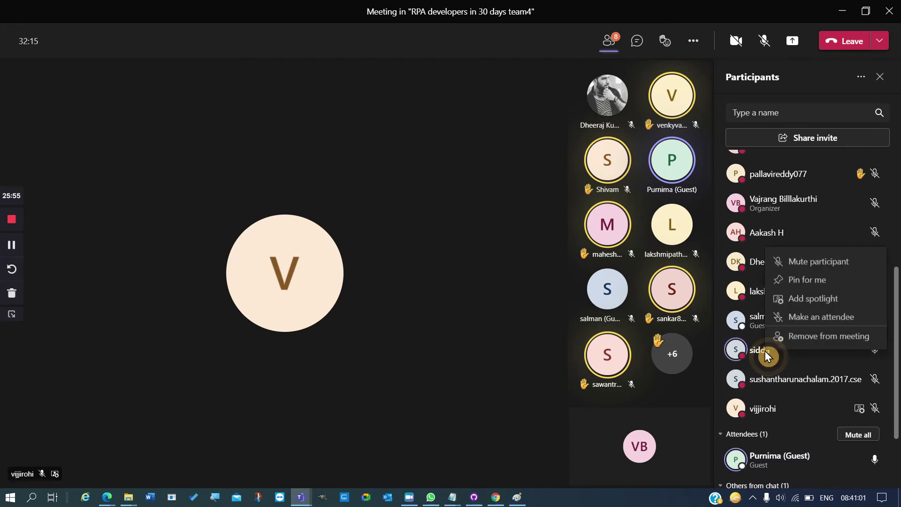
{"action": "left_click", "coordinate": [801, 303]}
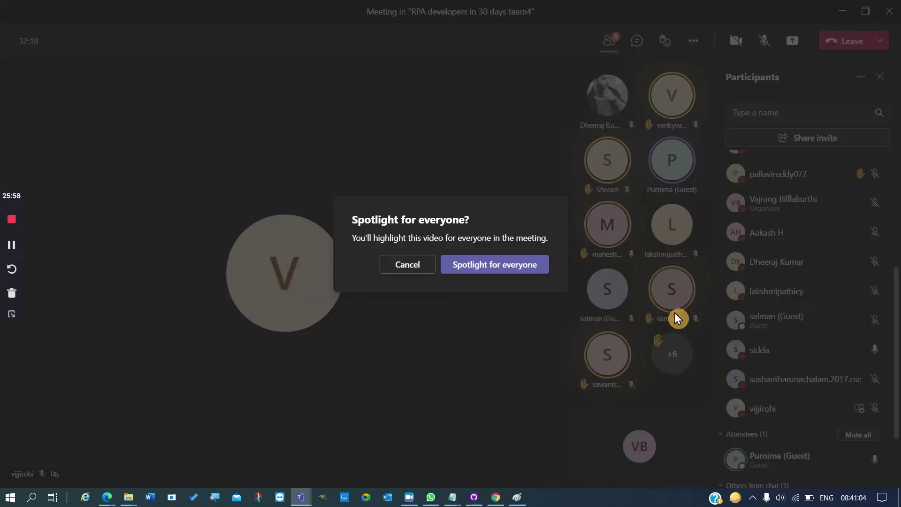
{"action": "left_click", "coordinate": [518, 263]}
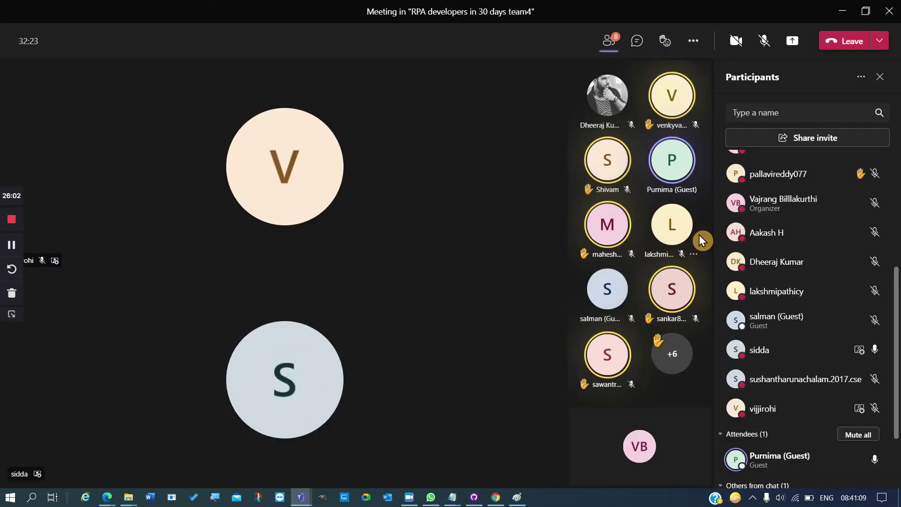
- Stop the V participant's spotlight, leaving only S spotlighted
{"action": "left_click", "coordinate": [67, 261]}
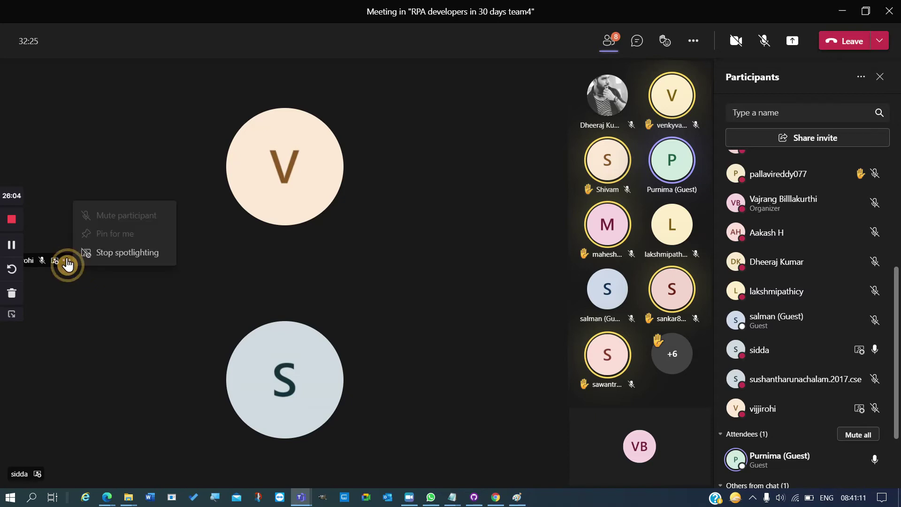
{"action": "left_click", "coordinate": [92, 255]}
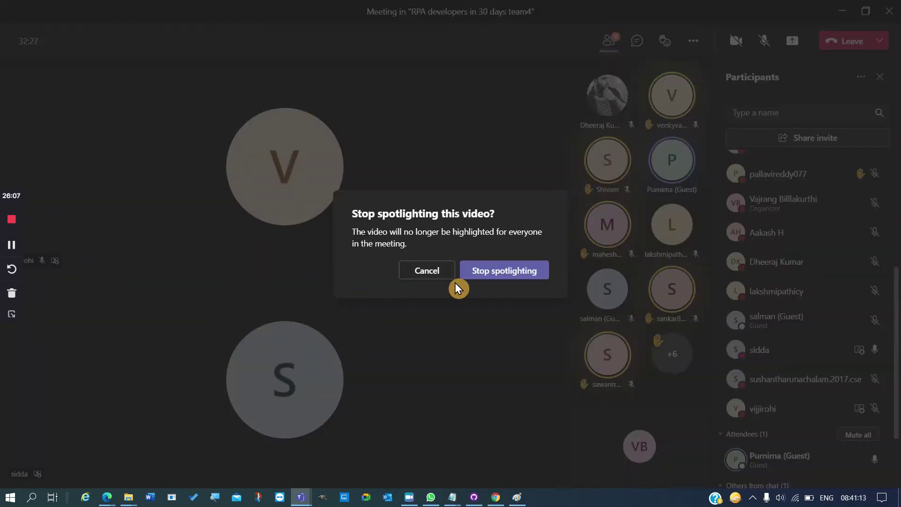
{"action": "left_click", "coordinate": [484, 275]}
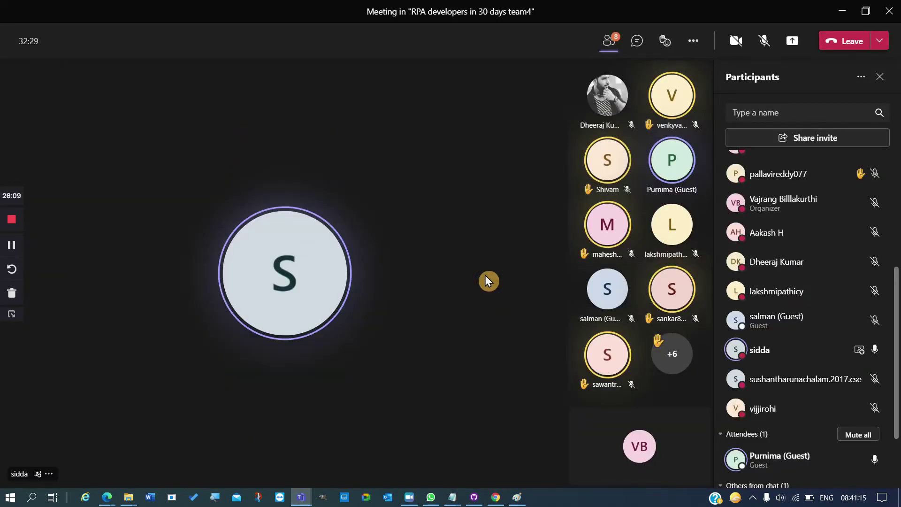
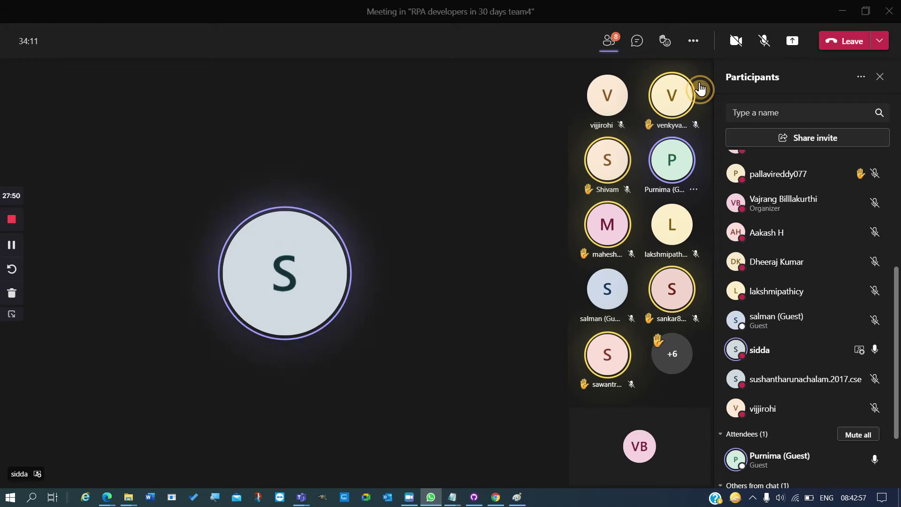
- Unmute your microphone and stop spotlighting the S participant for everyone
{"action": "left_click", "coordinate": [768, 47]}
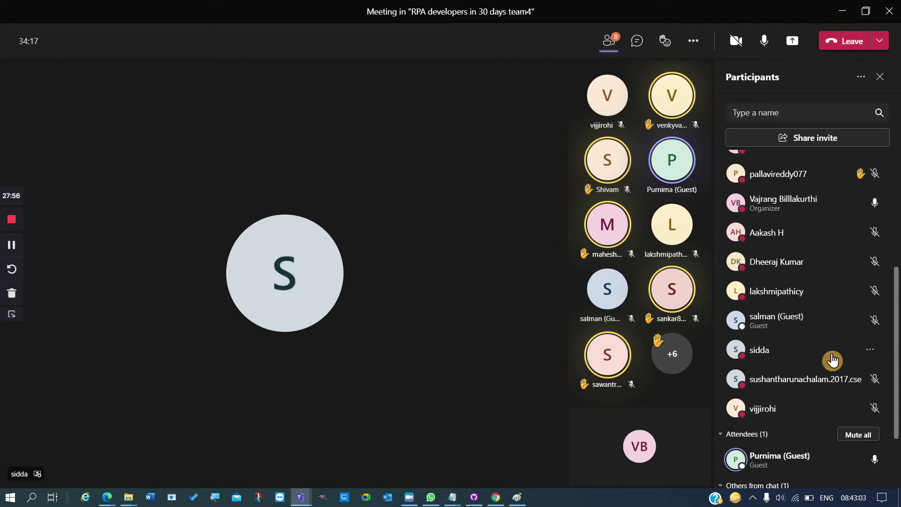
{"action": "left_click", "coordinate": [868, 352]}
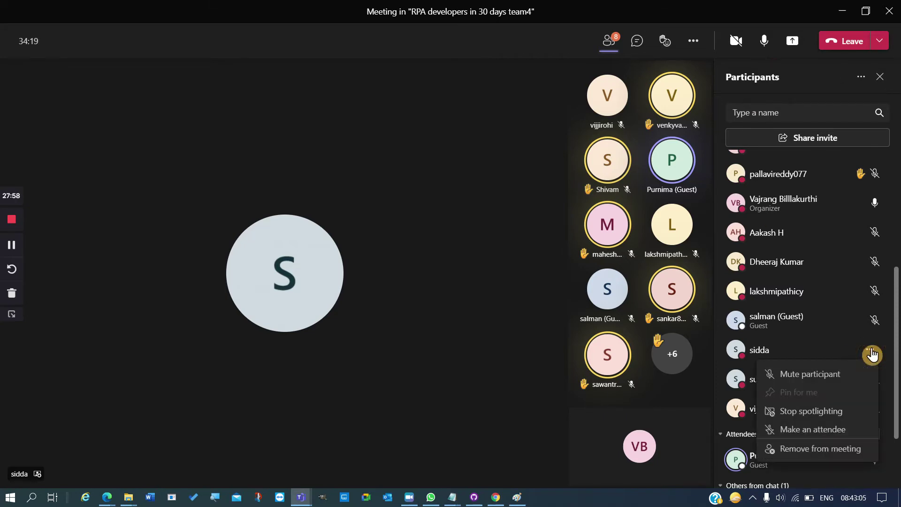
{"action": "left_click", "coordinate": [813, 417]}
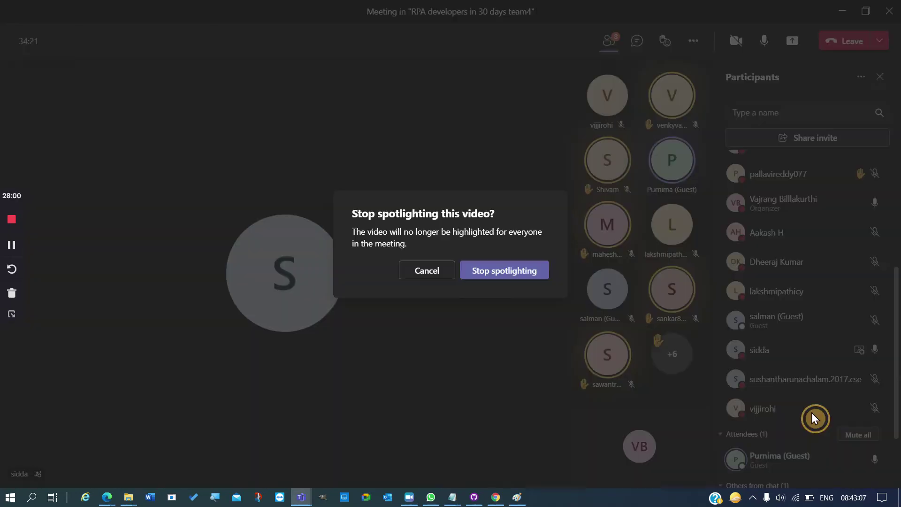
{"action": "left_click", "coordinate": [526, 273]}
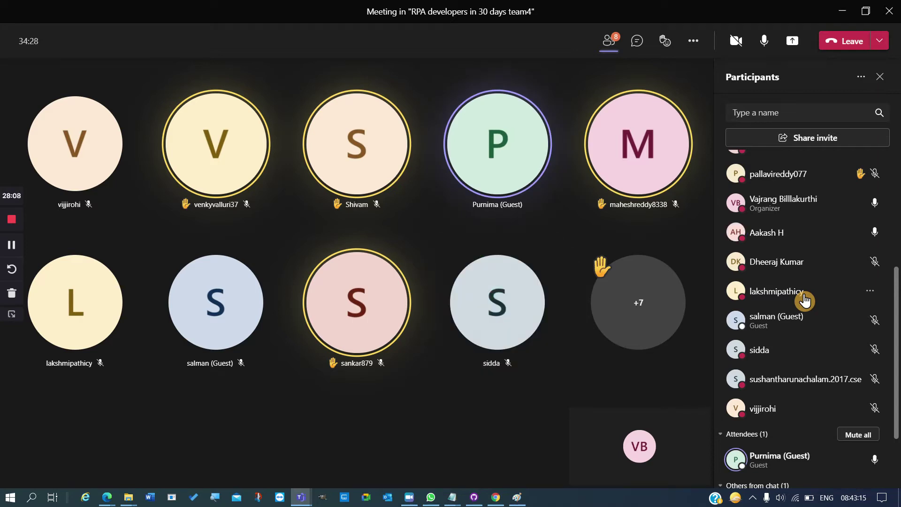
- Spotlight the AH participant for everyone from the Participants pane
{"action": "left_click", "coordinate": [869, 232]}
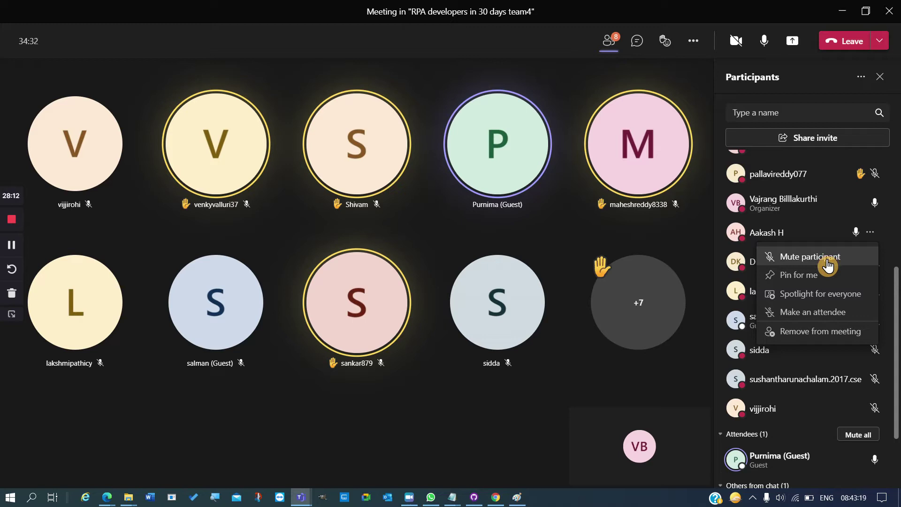
{"action": "left_click", "coordinate": [815, 295]}
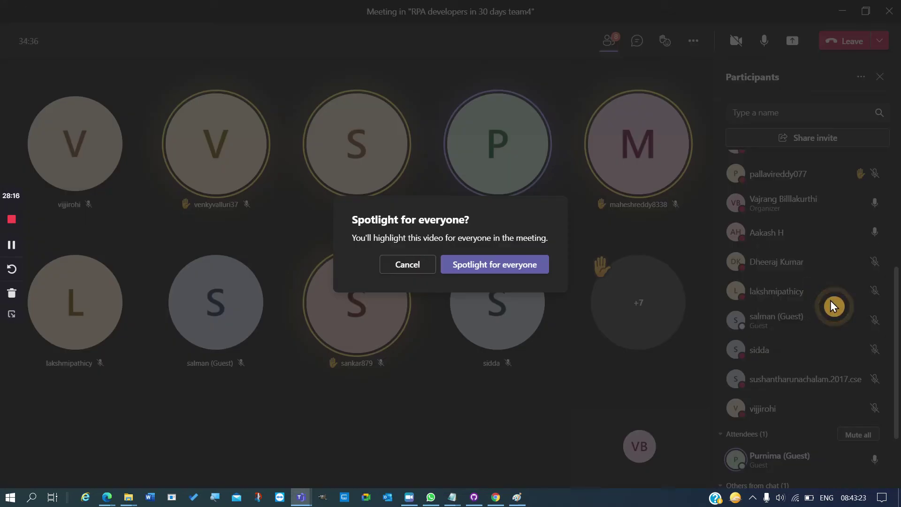
{"action": "left_click", "coordinate": [499, 263]}
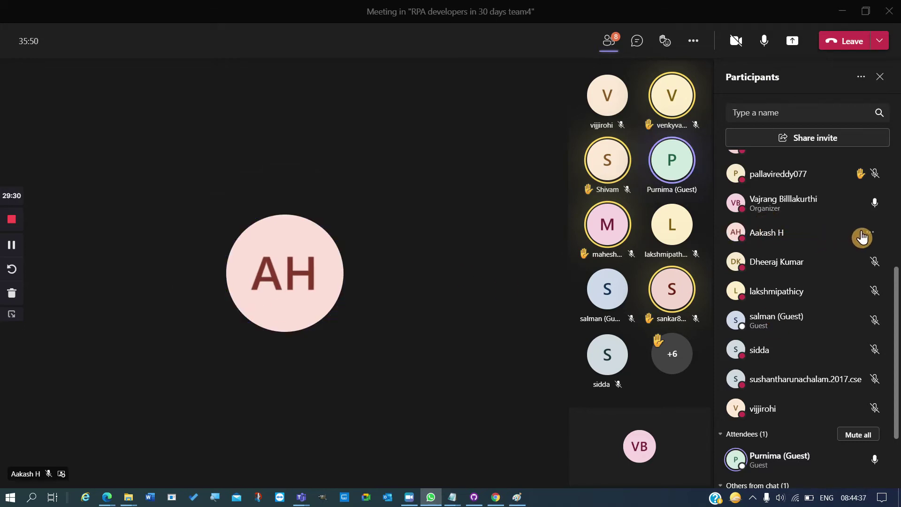
- Stop the AH participant's spotlight so everyone sees the gallery grid
{"action": "left_click", "coordinate": [872, 236]}
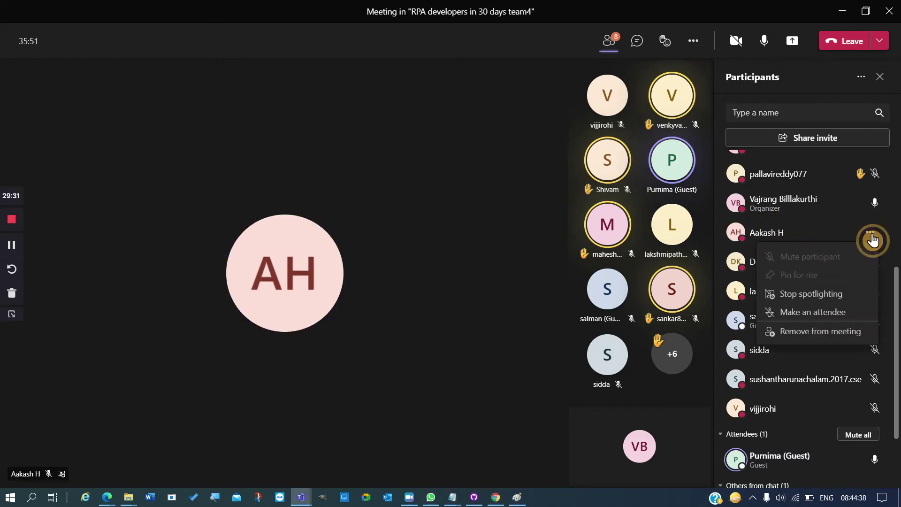
{"action": "left_click", "coordinate": [824, 302]}
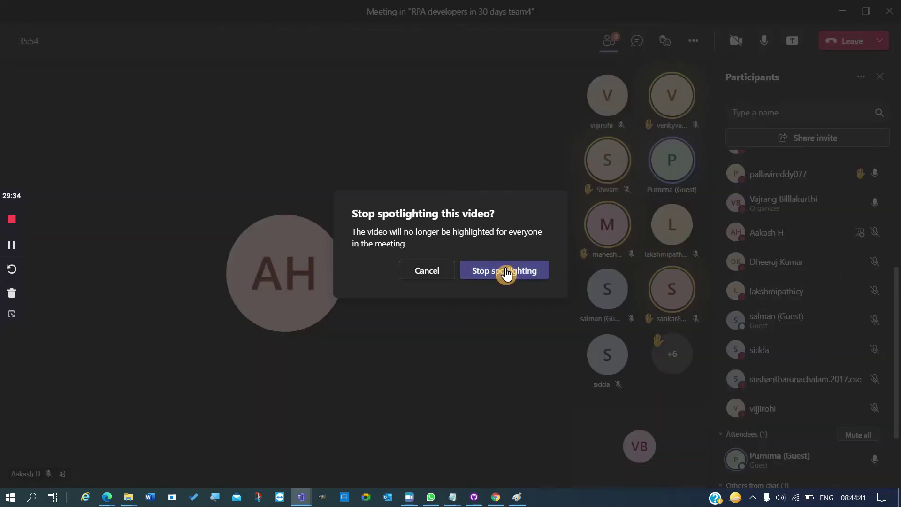
{"action": "left_click", "coordinate": [508, 272]}
{"action": "scroll", "coordinate": [838, 317], "scroll_direction": "up", "scroll_amount": 5}
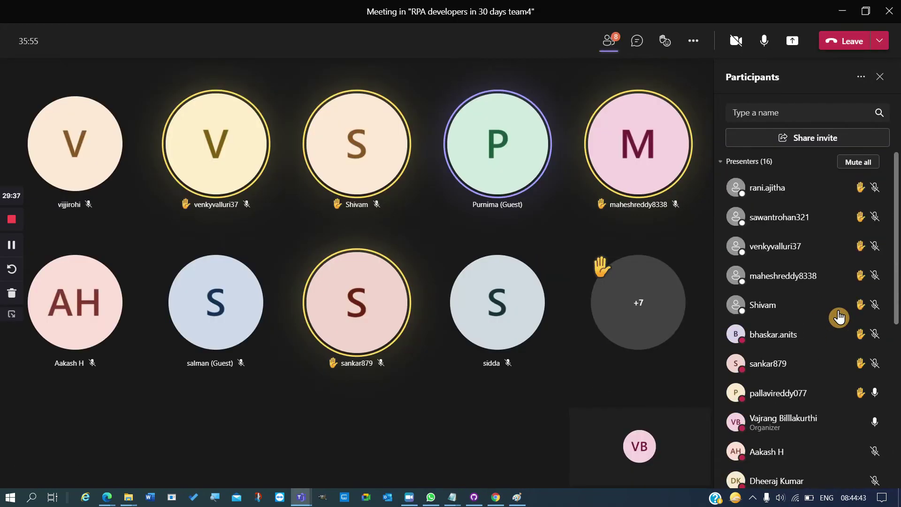
- Spotlight the raised-hand P presenter for everyone, then refocus the meeting window
{"action": "left_click", "coordinate": [872, 393]}
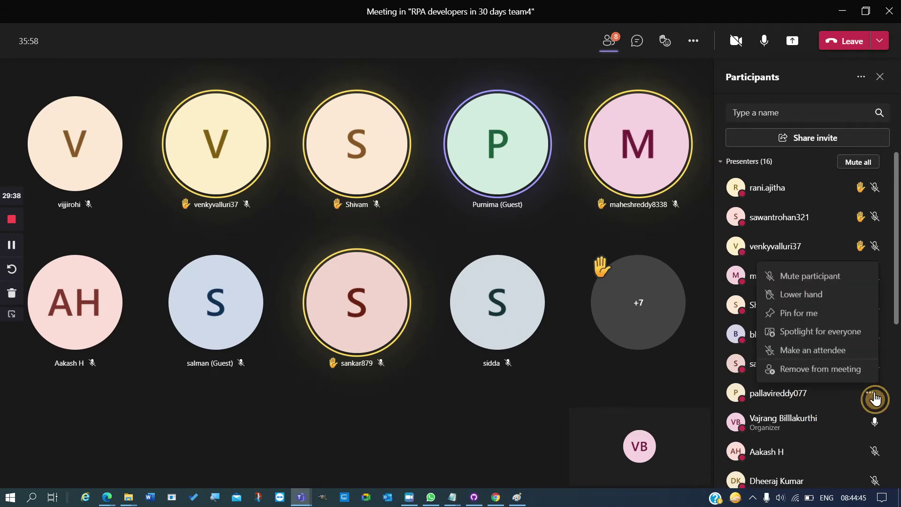
{"action": "left_click", "coordinate": [823, 337]}
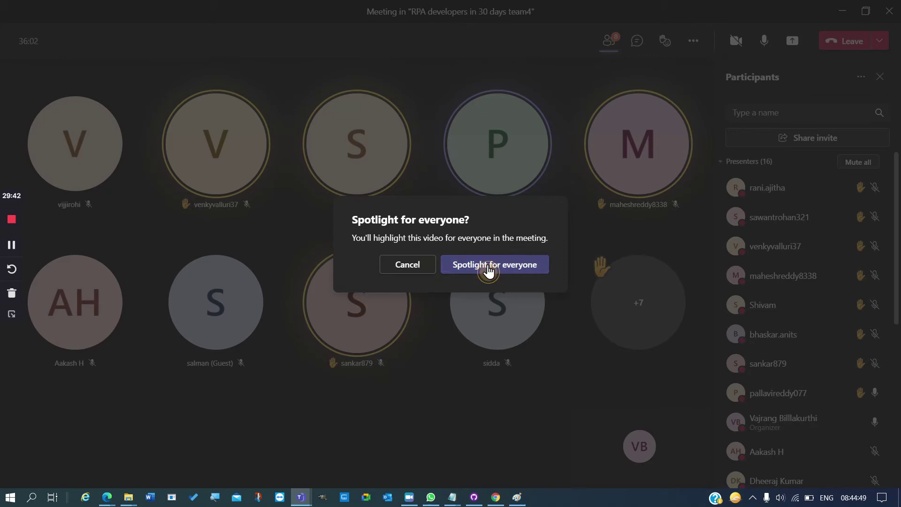
{"action": "left_click", "coordinate": [488, 273]}
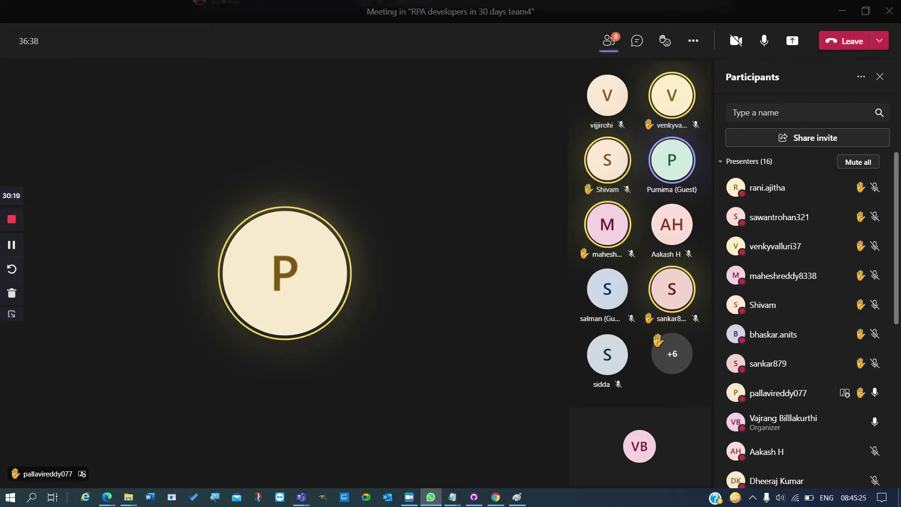
{"action": "key", "text": "alt+Tab"}
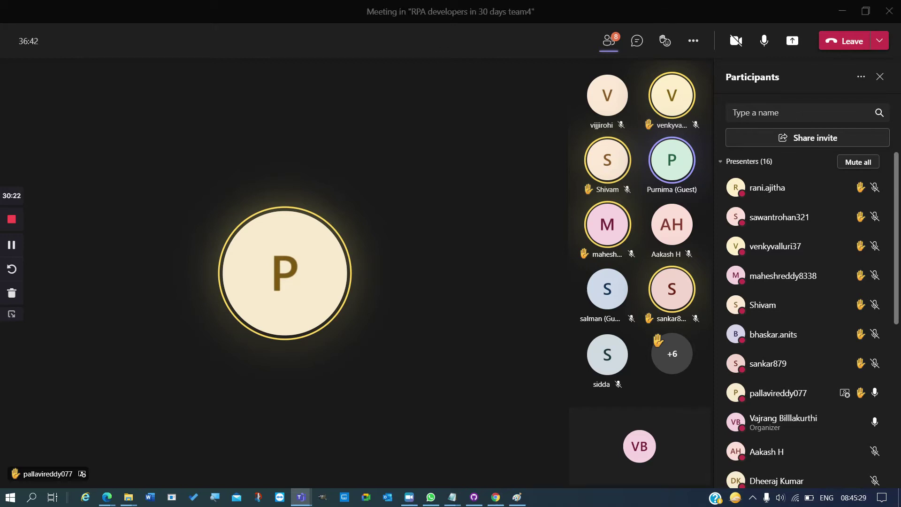
{"action": "key", "text": "alt+Tab"}
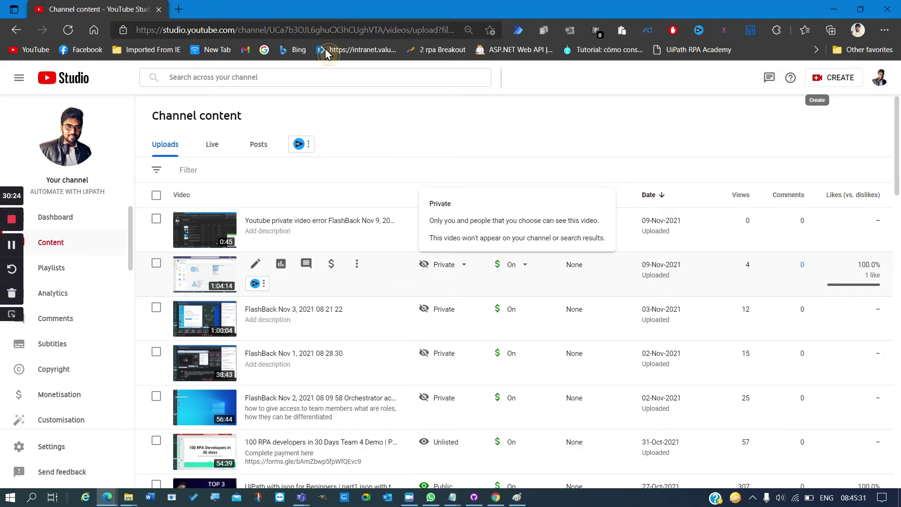
{"action": "key", "text": "alt+Tab"}
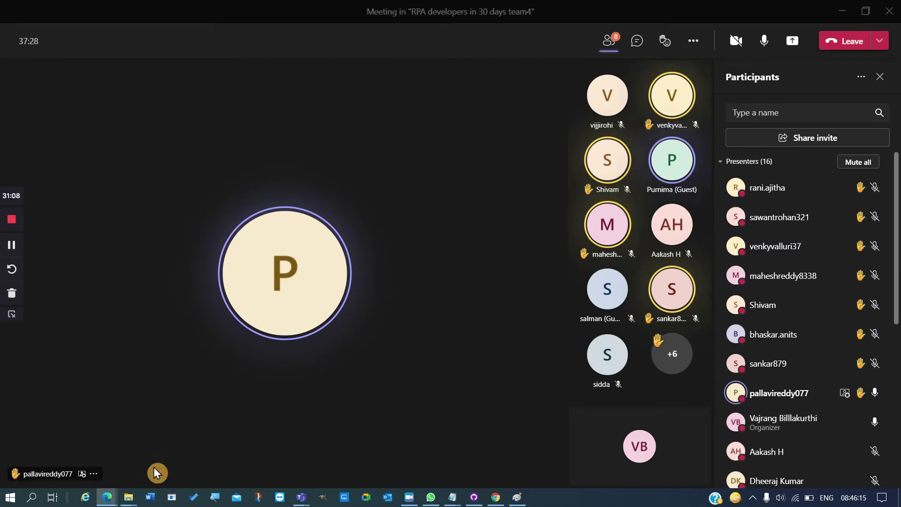
- End the P presenter's spotlight for everyone, restoring the tile gallery
{"action": "left_click", "coordinate": [95, 479]}
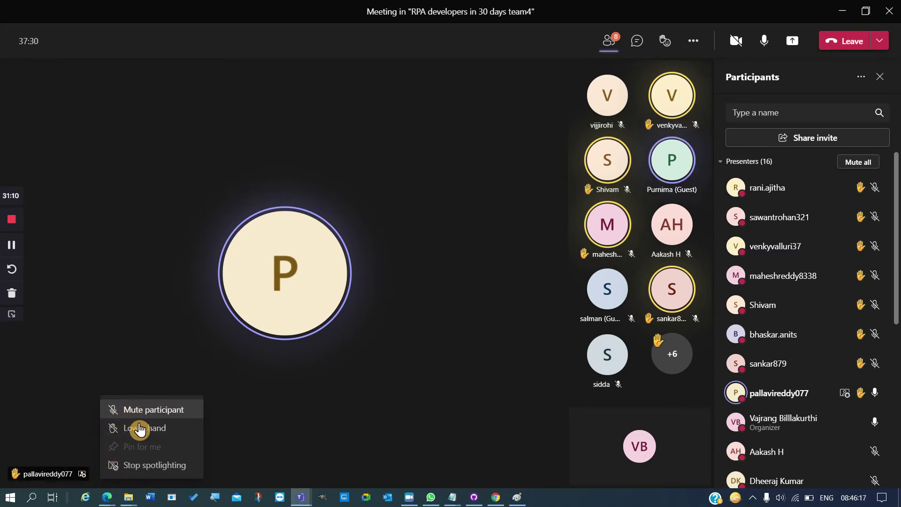
{"action": "left_click", "coordinate": [140, 466]}
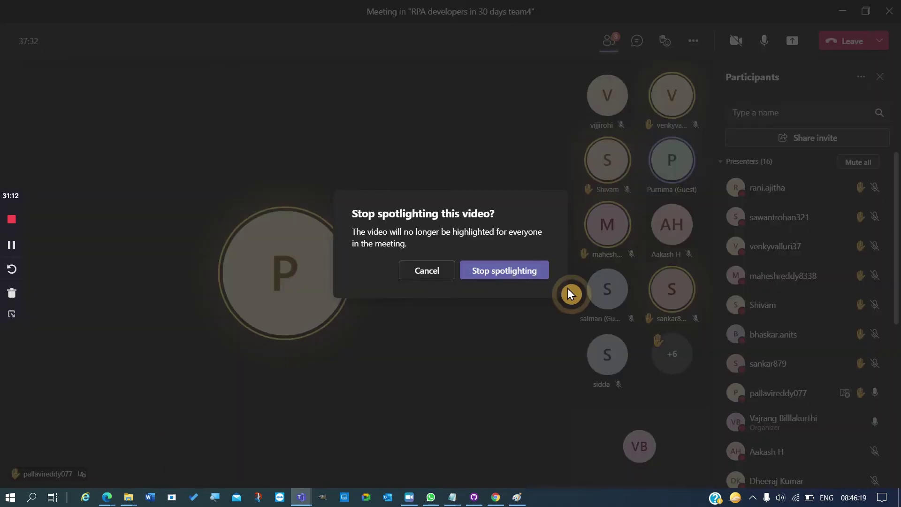
{"action": "left_click", "coordinate": [536, 276]}
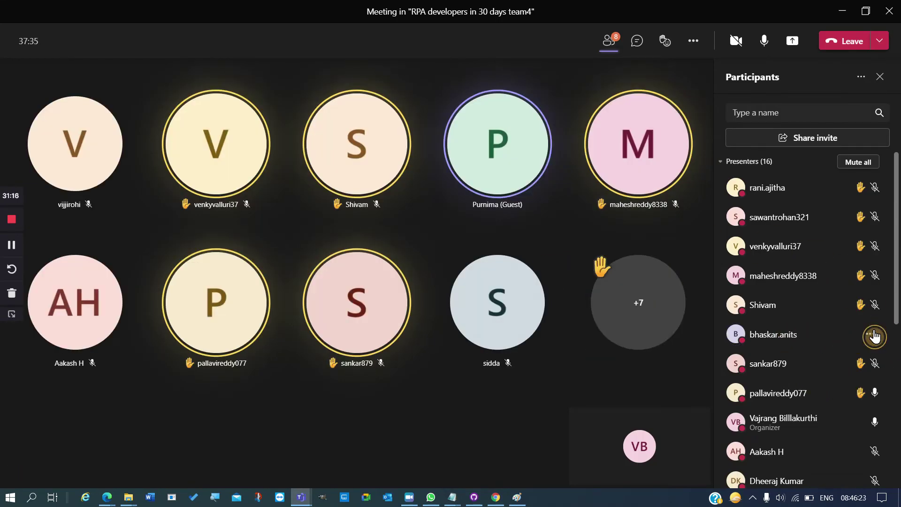
- Spotlight participant B for everyone, then switch between the meeting and WhatsApp
{"action": "left_click", "coordinate": [869, 333]}
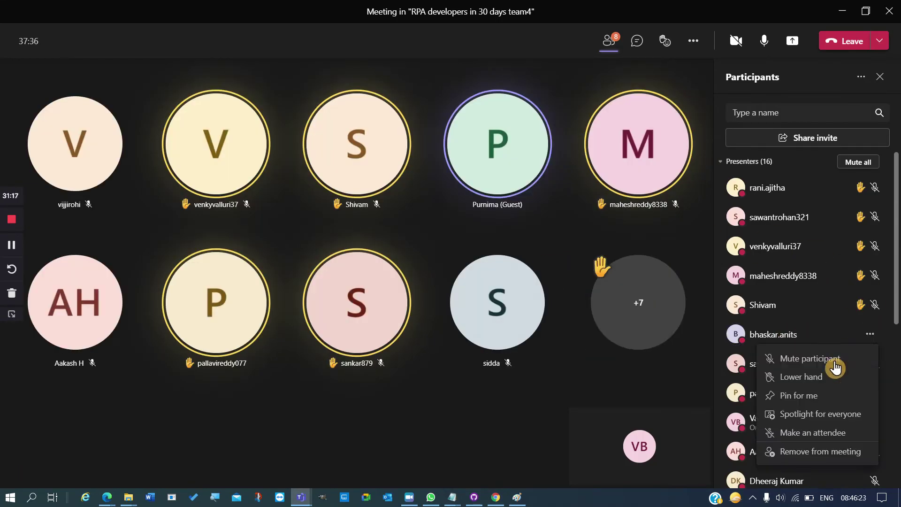
{"action": "left_click", "coordinate": [814, 413]}
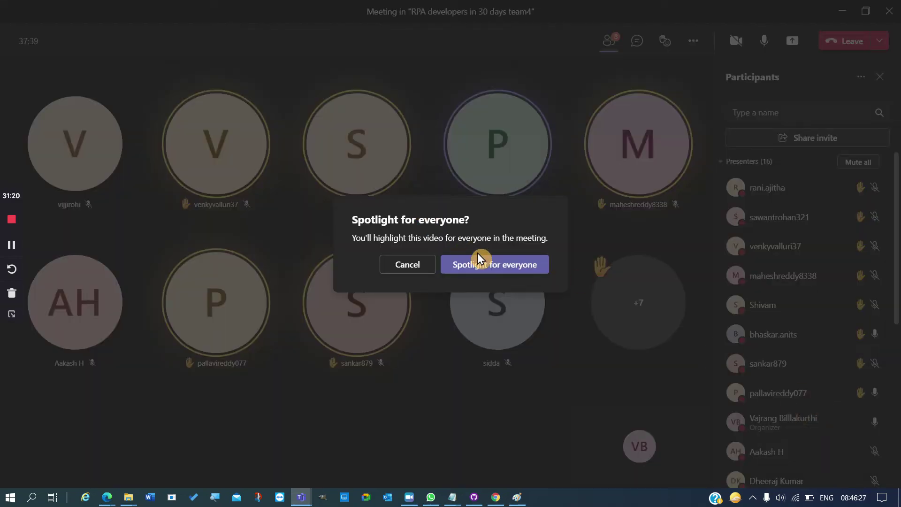
{"action": "left_click", "coordinate": [478, 270]}
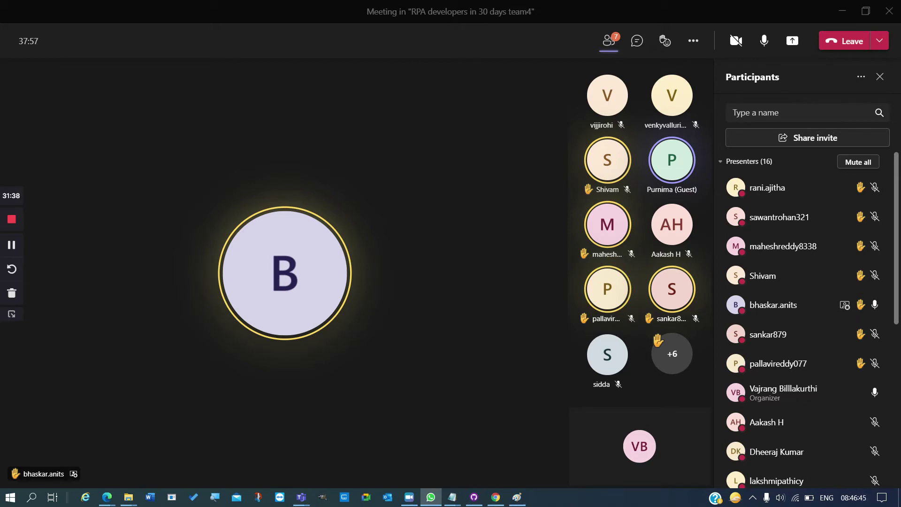
{"action": "key", "text": "alt+Tab"}
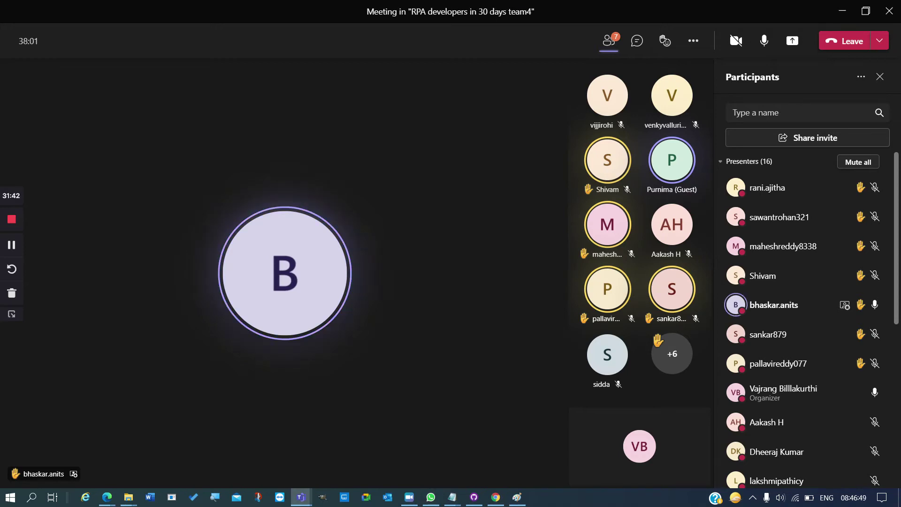
{"action": "key", "text": "alt+Tab"}
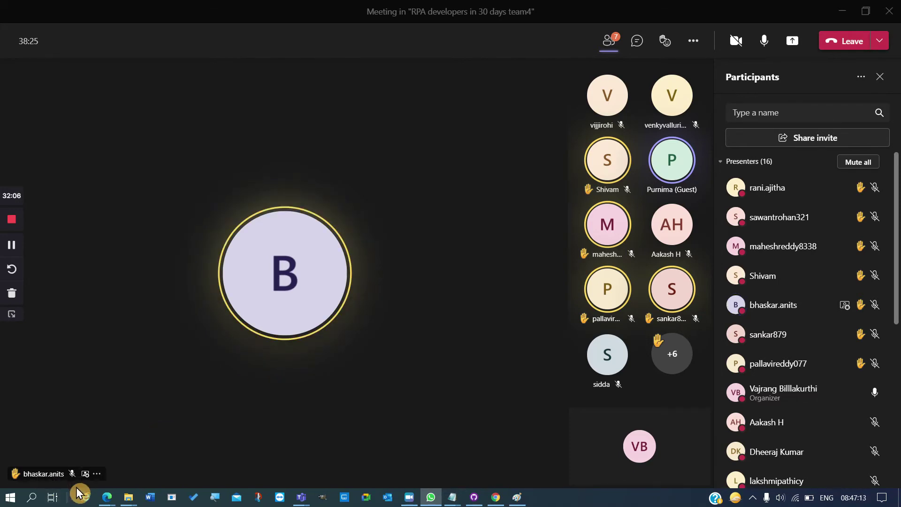
- Stop spotlighting participant B for everyone in the meeting
{"action": "left_click", "coordinate": [98, 475]}
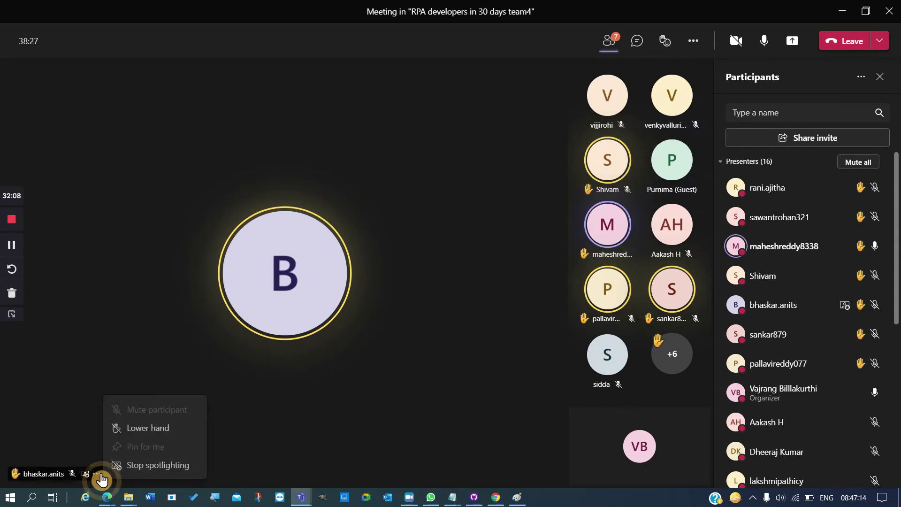
{"action": "left_click", "coordinate": [128, 465]}
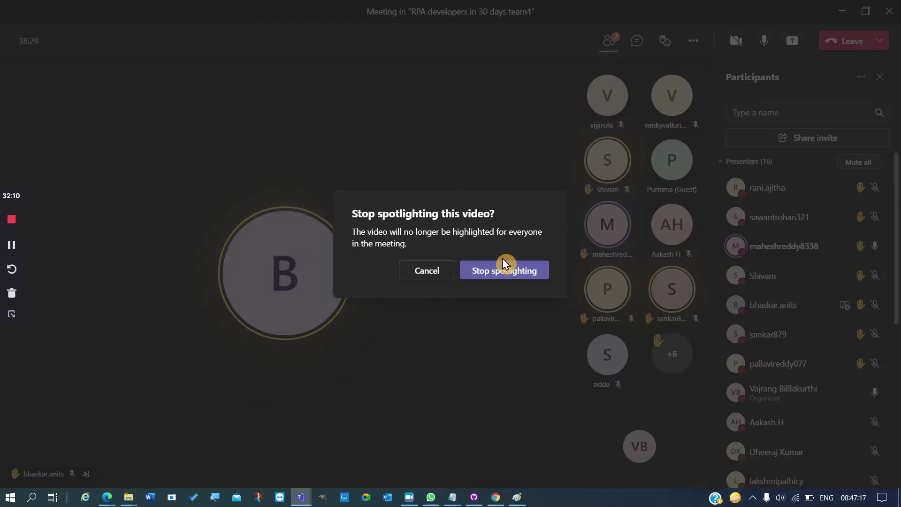
{"action": "left_click", "coordinate": [500, 269]}
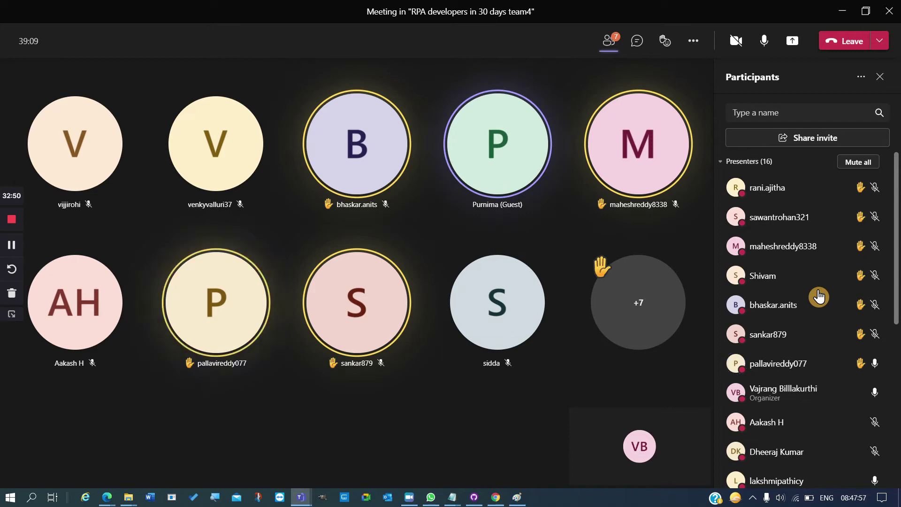
{"action": "scroll", "coordinate": [819, 373], "scroll_direction": "down", "scroll_amount": 6}
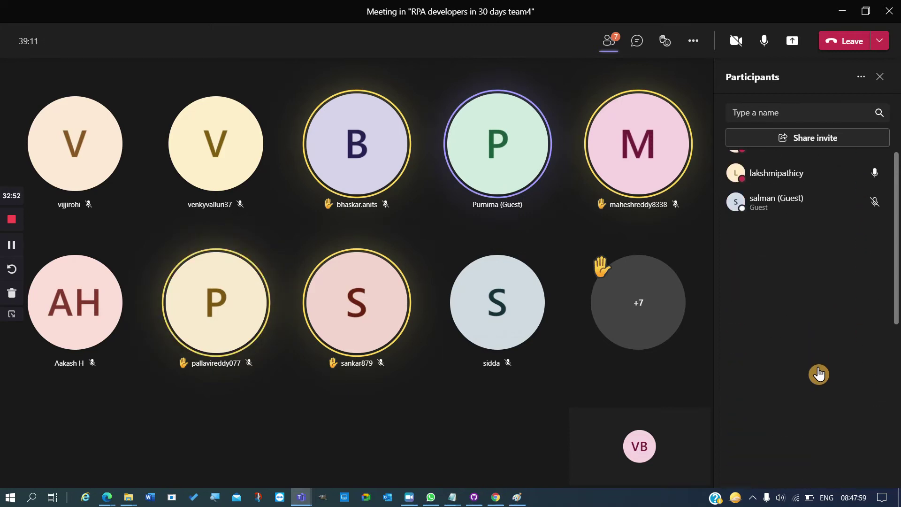
{"action": "scroll", "coordinate": [819, 374], "scroll_direction": "up", "scroll_amount": 10}
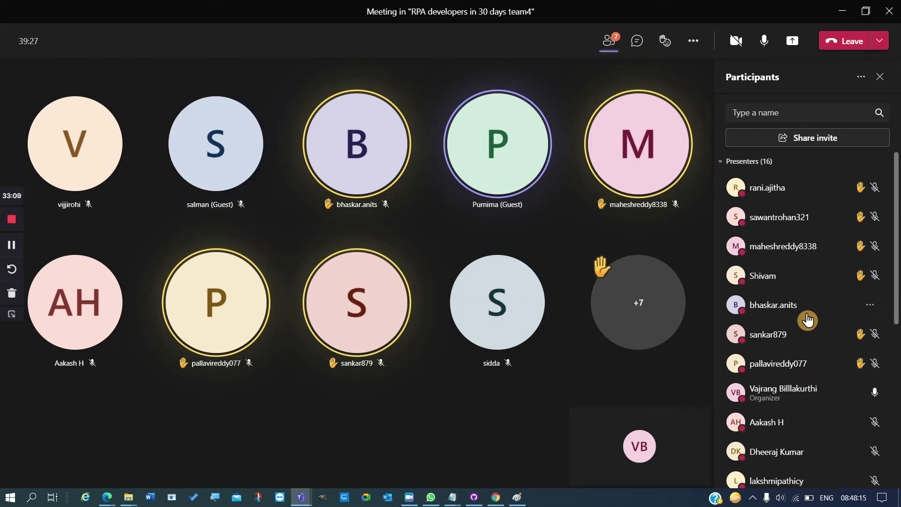
{"action": "scroll", "coordinate": [807, 320], "scroll_direction": "down", "scroll_amount": 3}
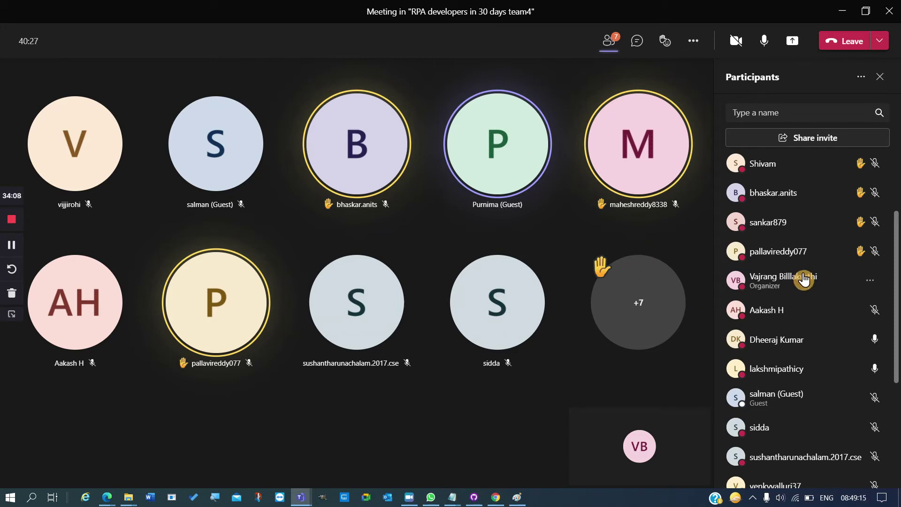
{"action": "scroll", "coordinate": [803, 279], "scroll_direction": "up", "scroll_amount": 3}
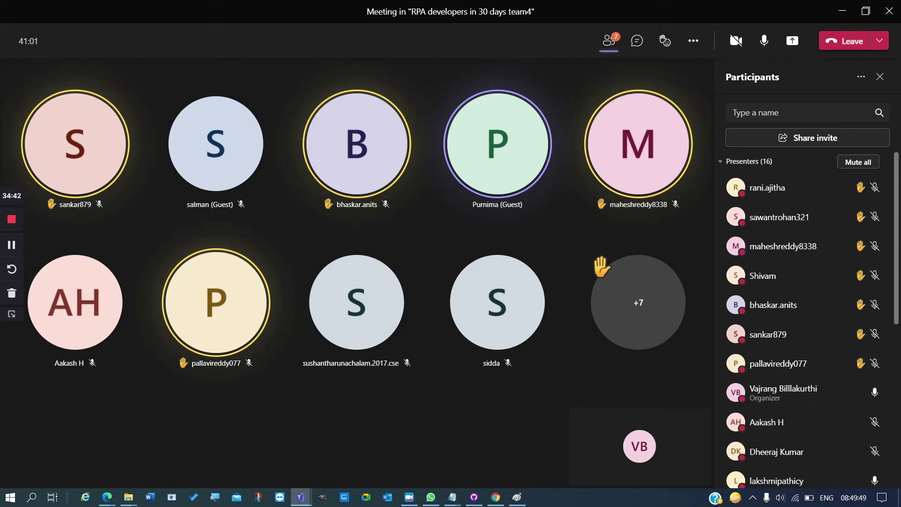
{"action": "key", "text": "alt+Tab"}
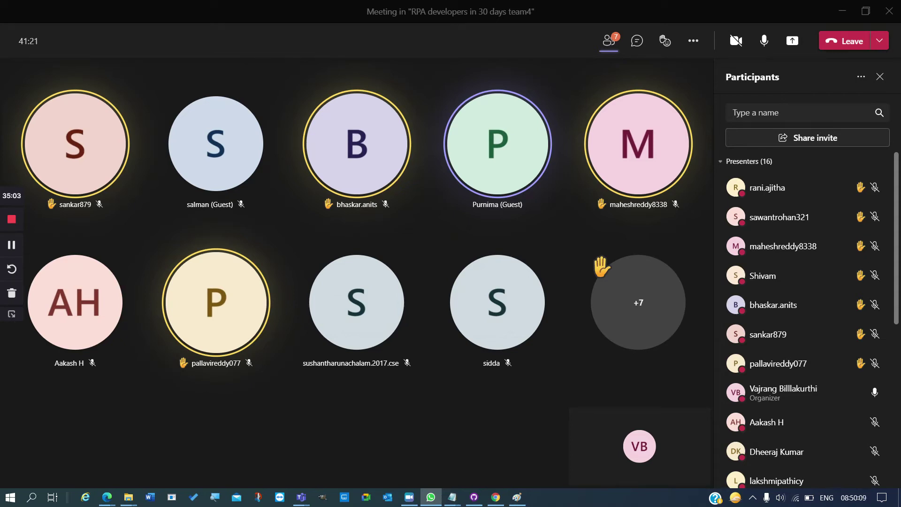
- Send a Laugh reaction to everyone from the meeting's Reactions bar
{"action": "left_click", "coordinate": [665, 41]}
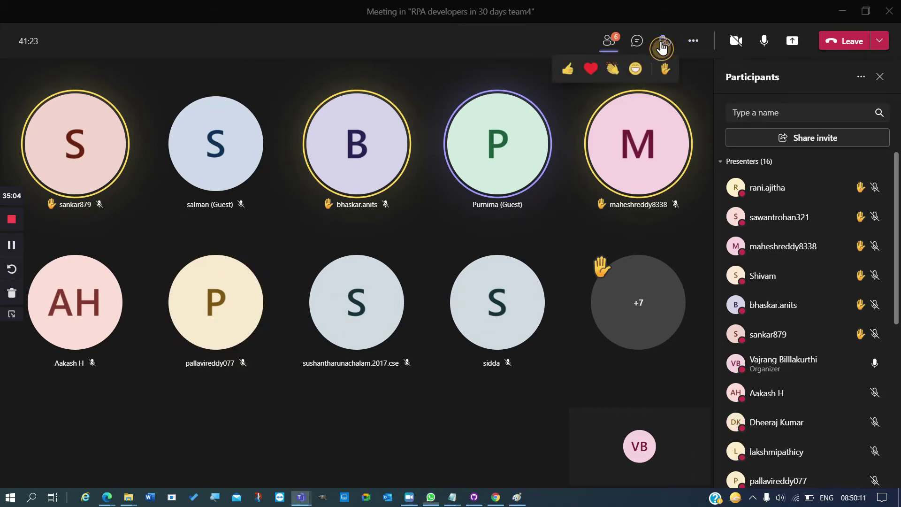
{"action": "left_click", "coordinate": [613, 69]}
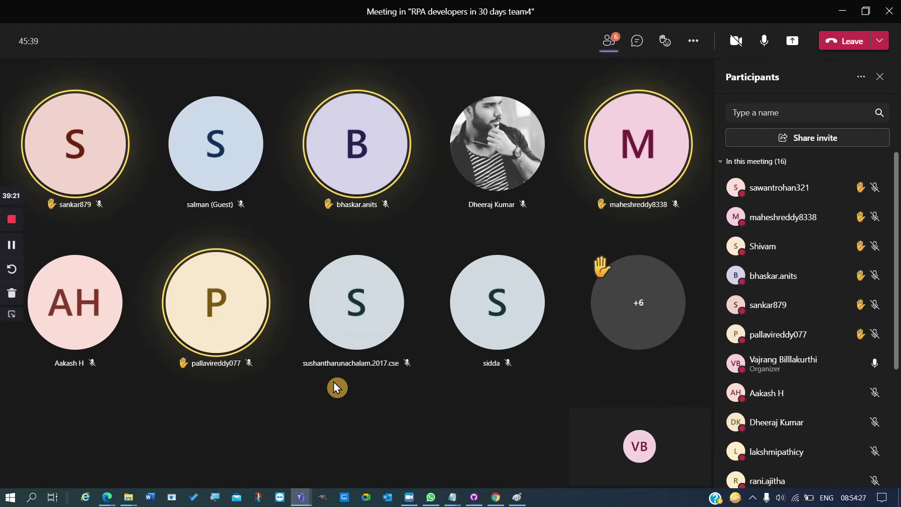
{"action": "scroll", "coordinate": [760, 337], "scroll_direction": "down", "scroll_amount": 5}
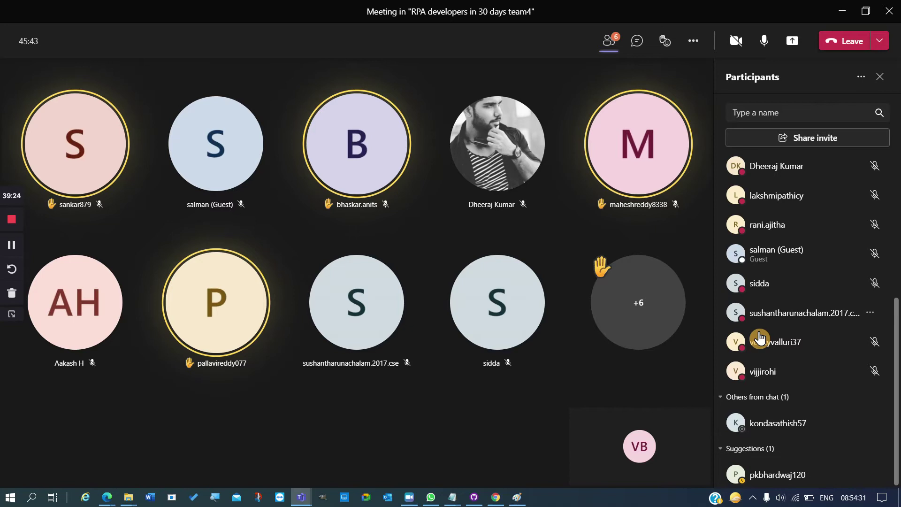
{"action": "scroll", "coordinate": [759, 337], "scroll_direction": "up", "scroll_amount": 3}
{"action": "scroll", "coordinate": [759, 337], "scroll_direction": "up", "scroll_amount": 3}
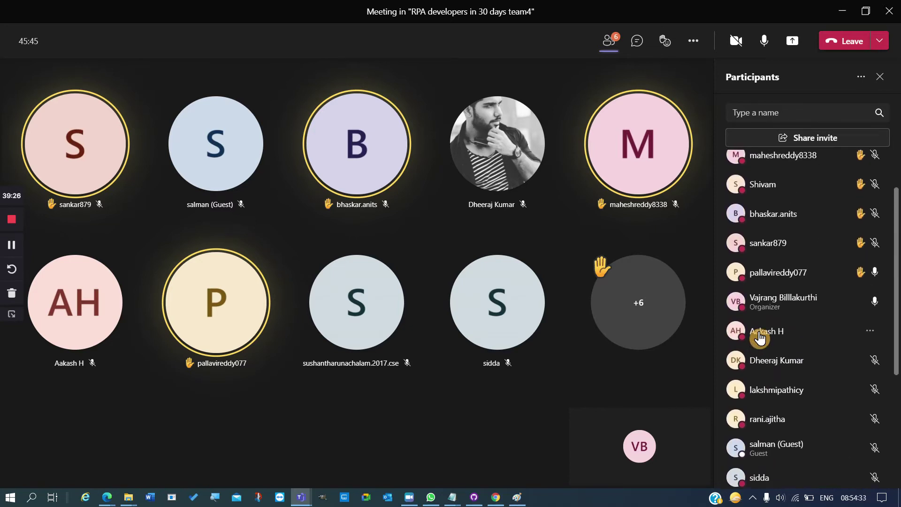
{"action": "scroll", "coordinate": [760, 337], "scroll_direction": "down", "scroll_amount": 5}
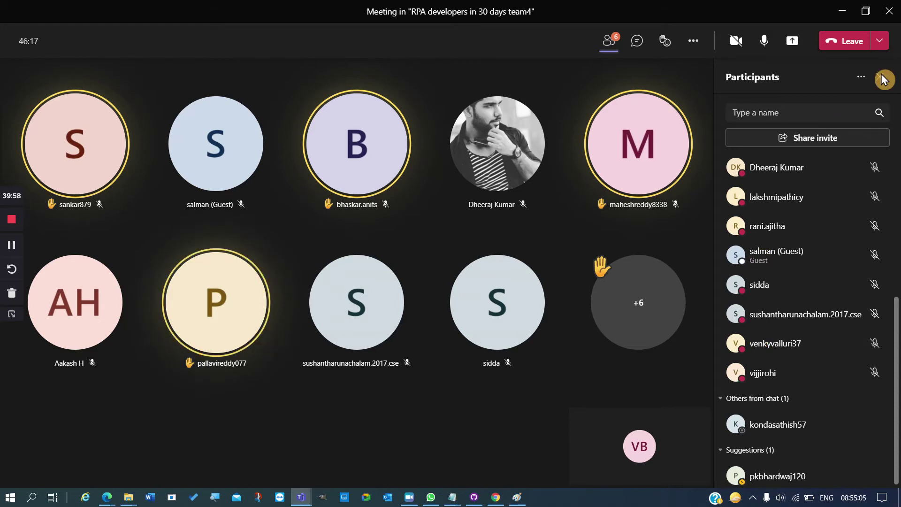
- Switch over to WhatsApp with Alt+Tab
{"action": "key", "text": "alt+Tab"}
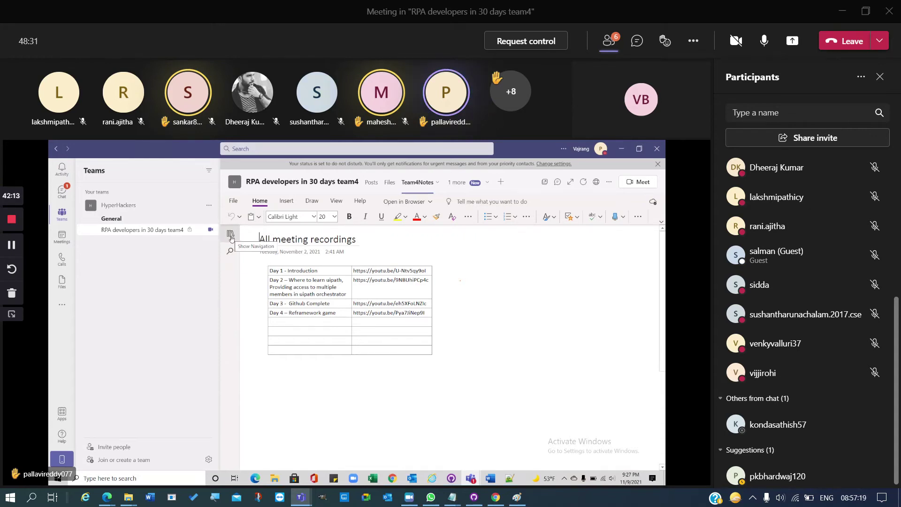
- Expand the OneNote navigation pane to list Team4Notes sections and pages
{"action": "left_click", "coordinate": [230, 236]}
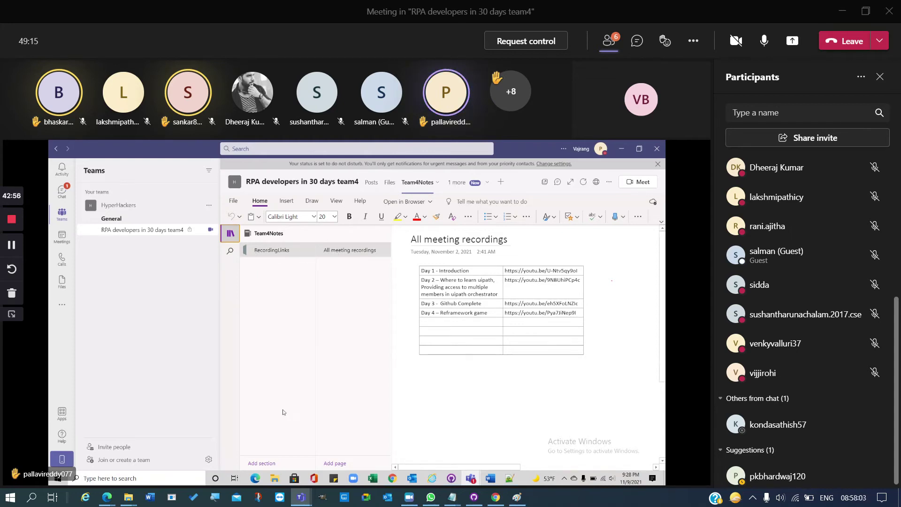
- Create the 'Interview questions' section in Team4Notes and title its first page 'Questions'
{"action": "left_click", "coordinate": [263, 463]}
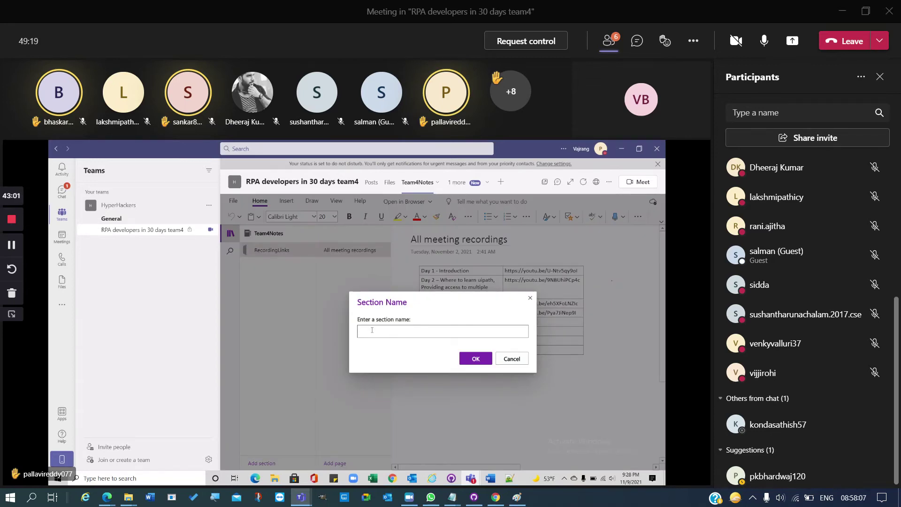
{"action": "type", "text": "Interview"}
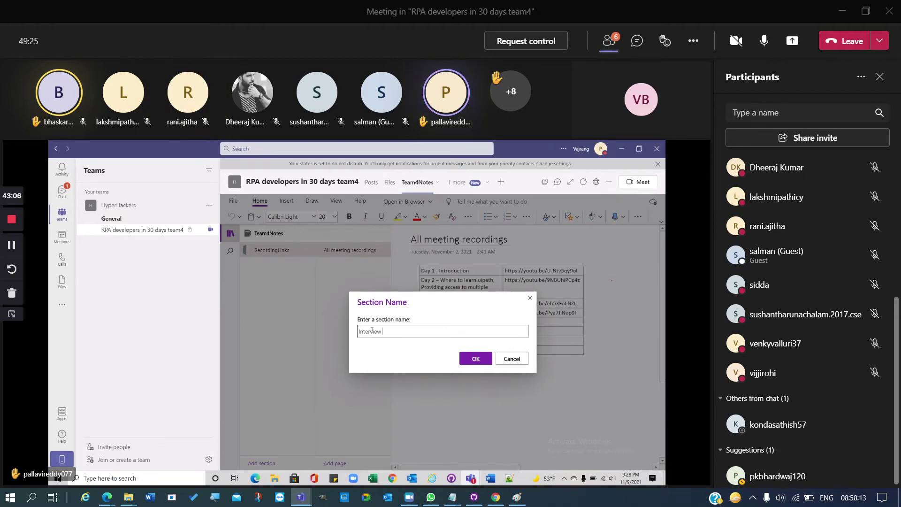
{"action": "type", "text": " questions"}
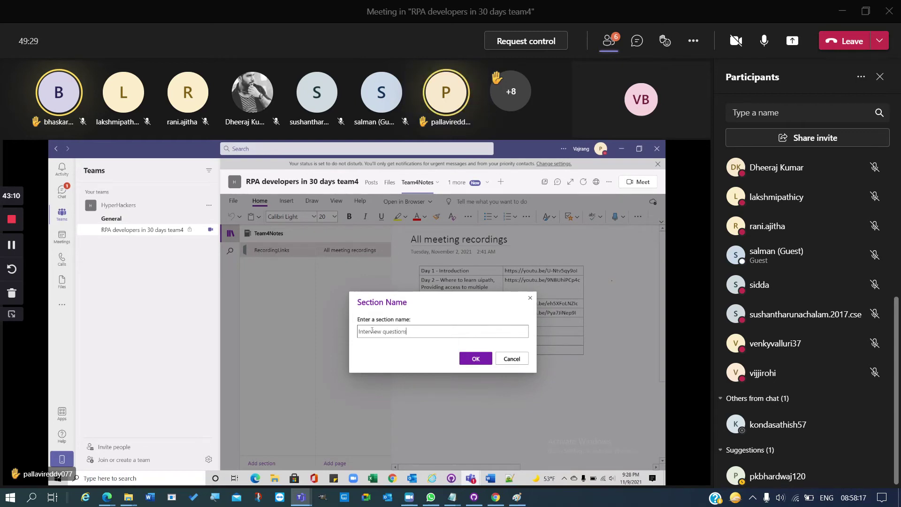
{"action": "left_click", "coordinate": [482, 359]}
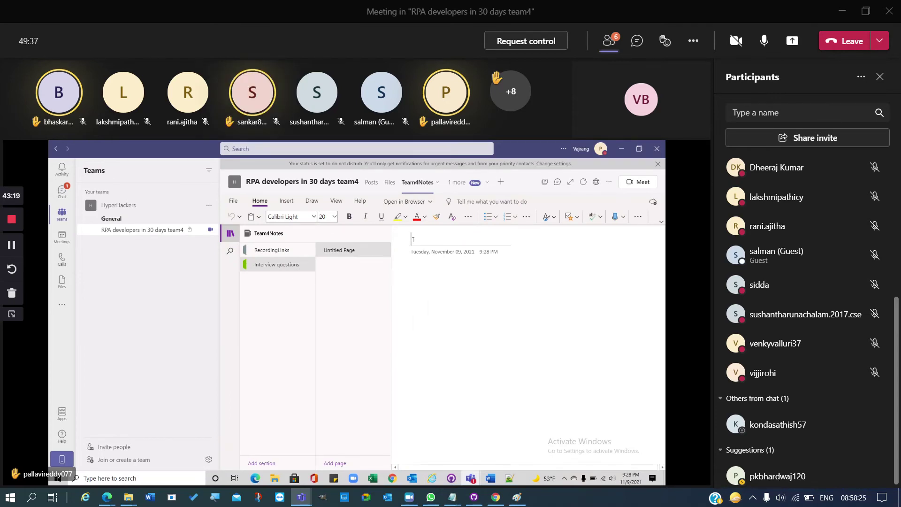
{"action": "type", "text": "Questions."}
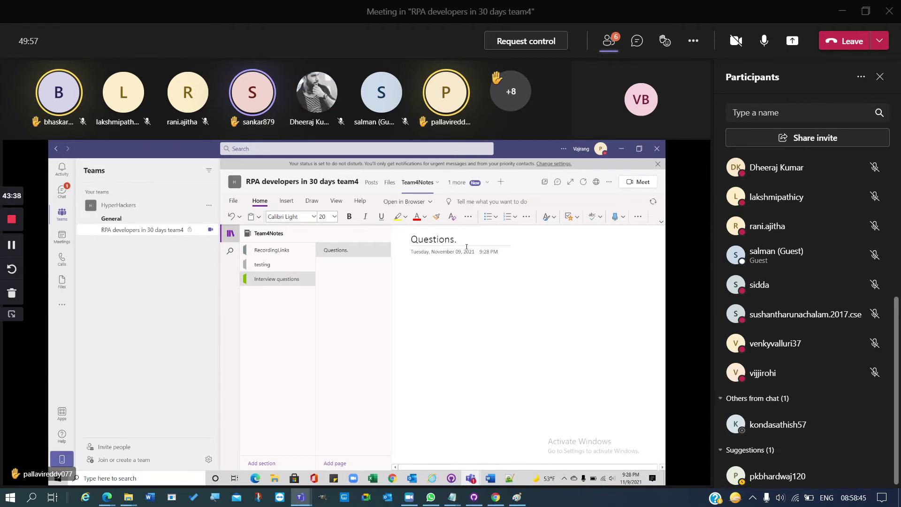
{"action": "left_click", "coordinate": [427, 272]}
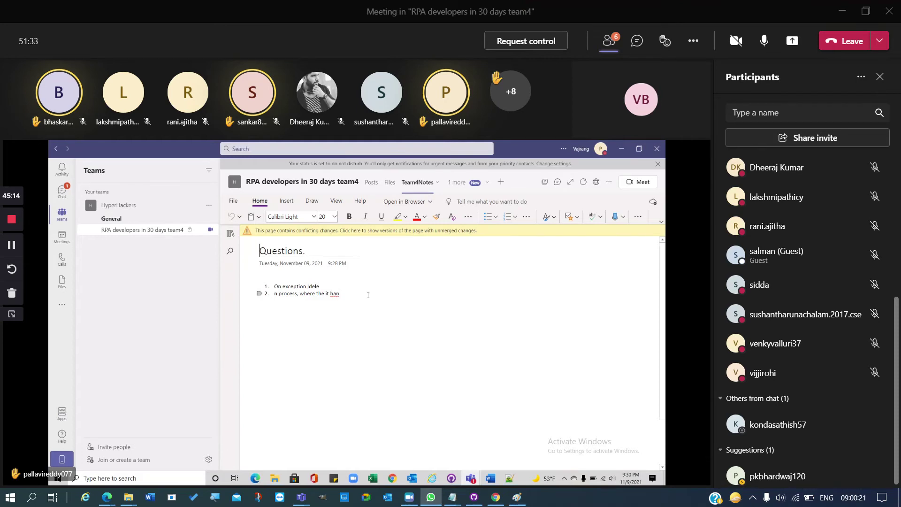
- Open meeting reactions, dismiss OneNote's sign-in prompt and location error, then close OneNote
{"action": "left_click", "coordinate": [665, 40]}
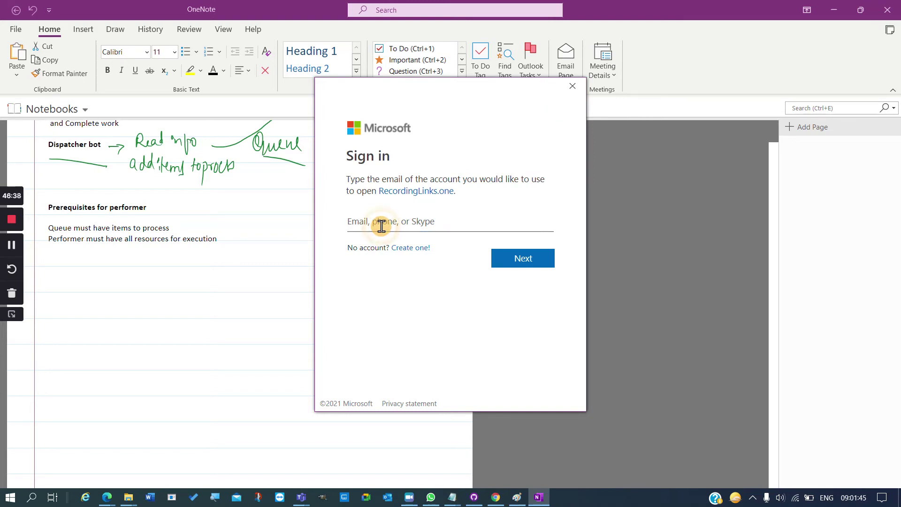
{"action": "left_click", "coordinate": [573, 90]}
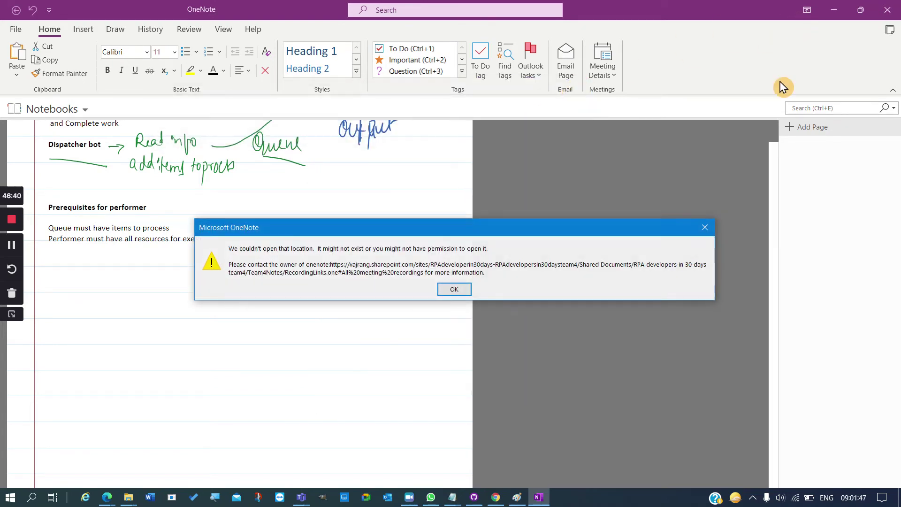
{"action": "left_click", "coordinate": [467, 292]}
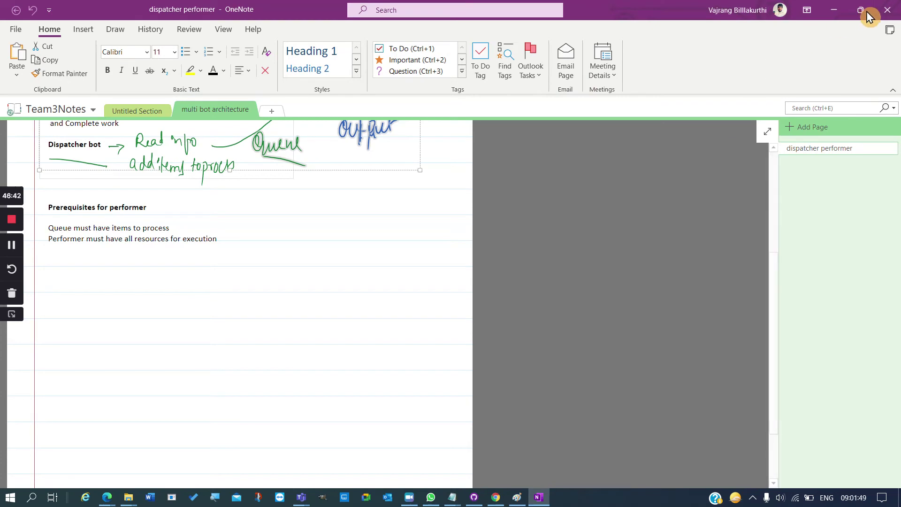
{"action": "left_click", "coordinate": [886, 18]}
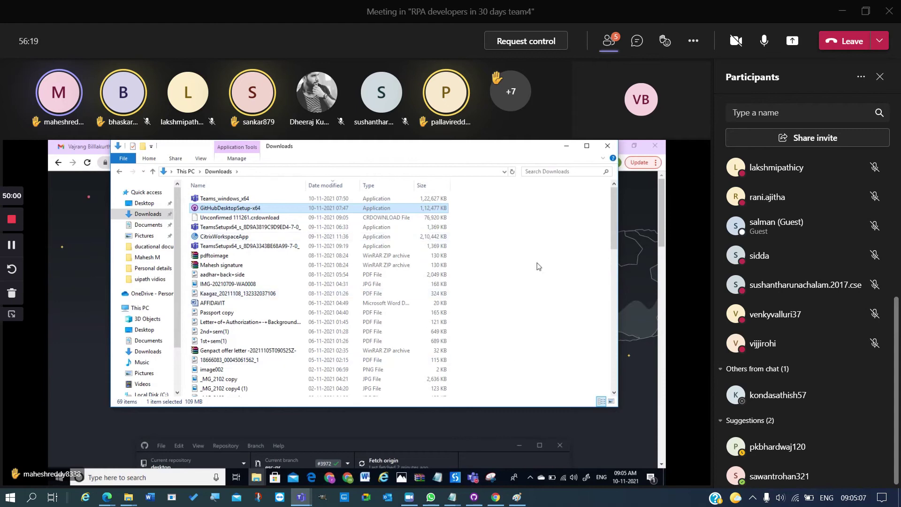
- Minimize and restore the Downloads folder, then run the GitHubDesktopSetup-x64 installer
{"action": "left_click", "coordinate": [567, 150]}
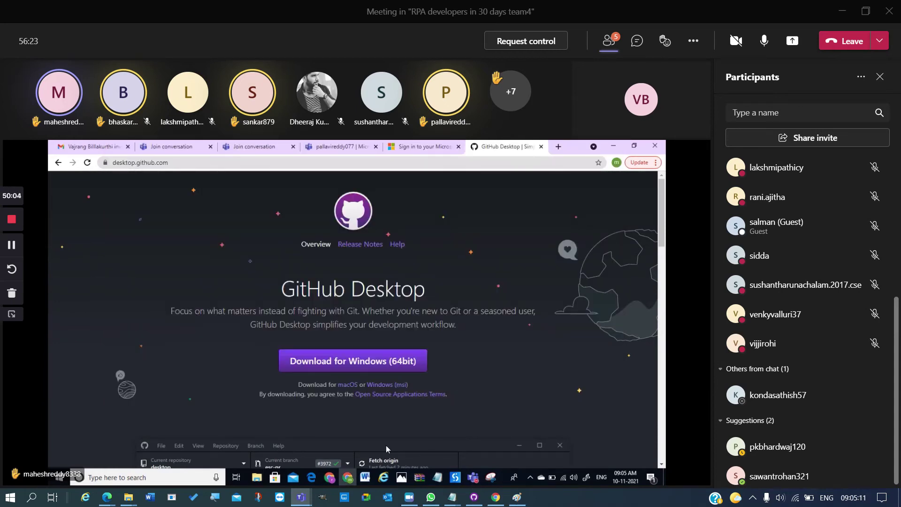
{"action": "mouse_move", "coordinate": [264, 479]}
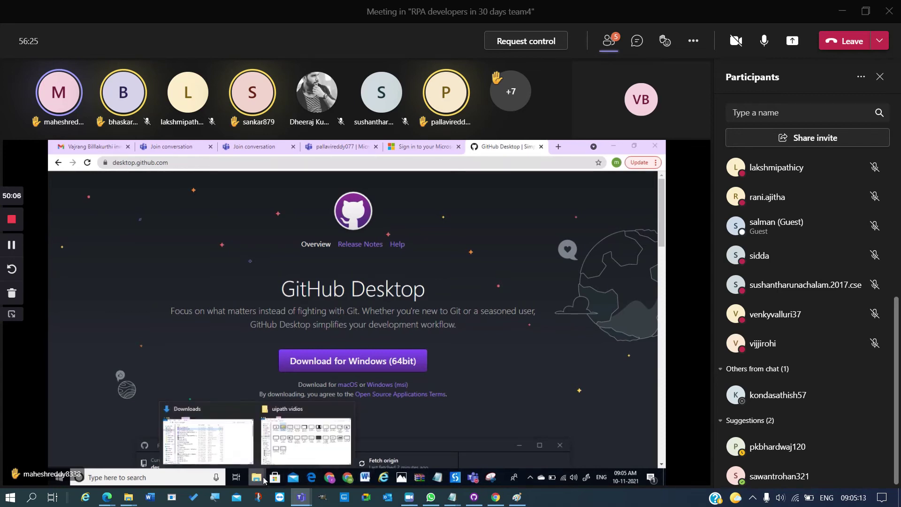
{"action": "left_click", "coordinate": [229, 449]}
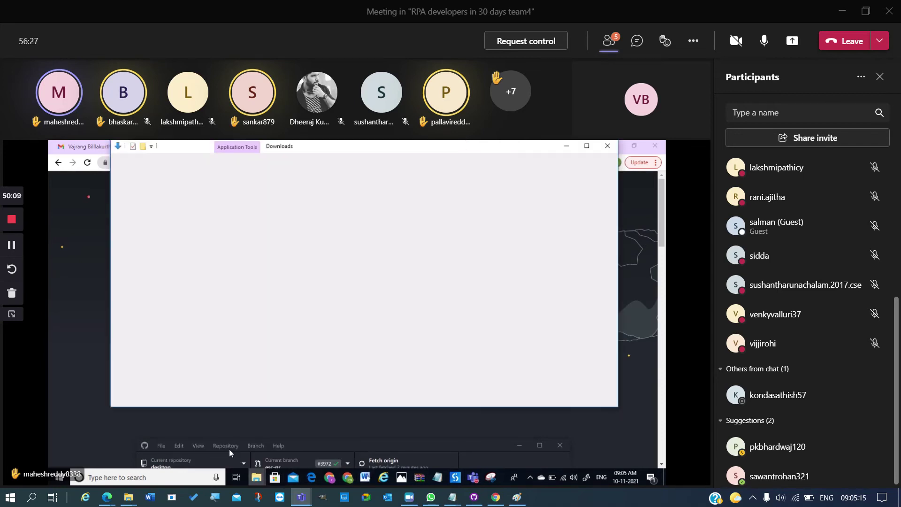
{"action": "double_click", "coordinate": [255, 211]}
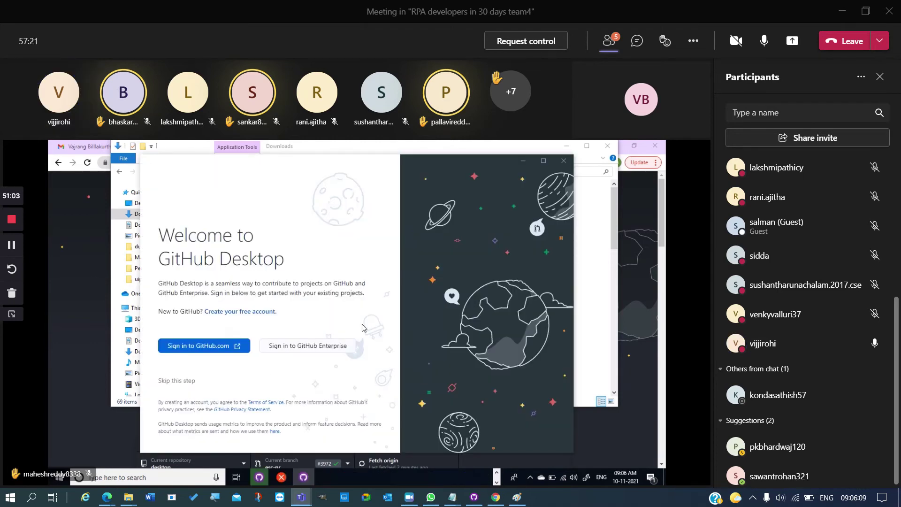
- Bring up the 'Installation has failed' dialog from the taskbar and close it
{"action": "left_click", "coordinate": [543, 161]}
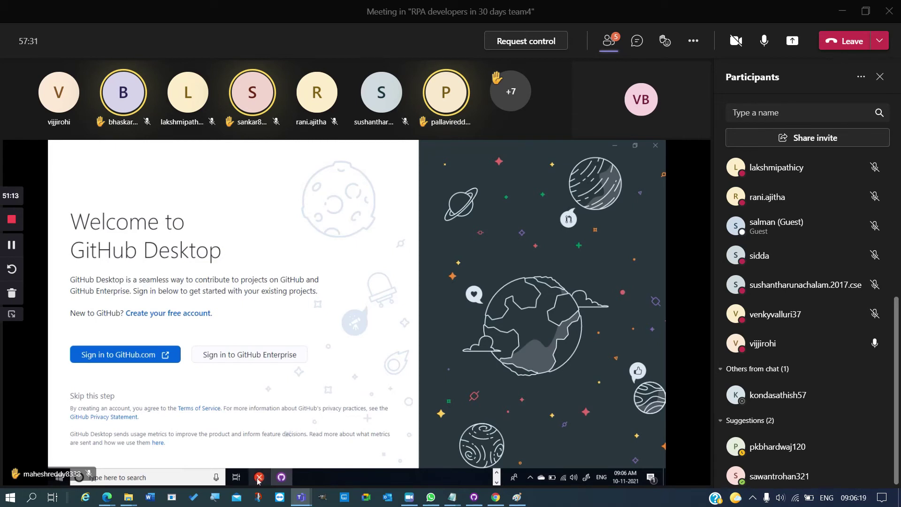
{"action": "mouse_move", "coordinate": [258, 478]}
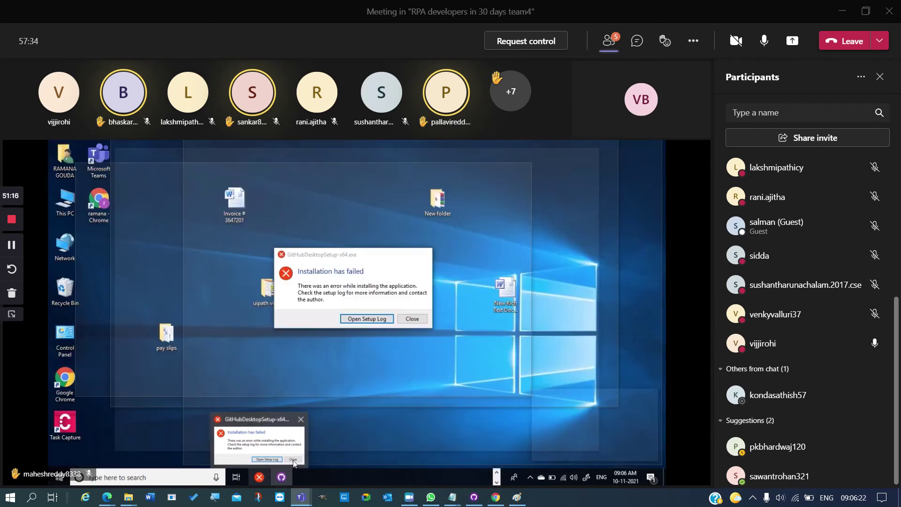
{"action": "left_click", "coordinate": [293, 462]}
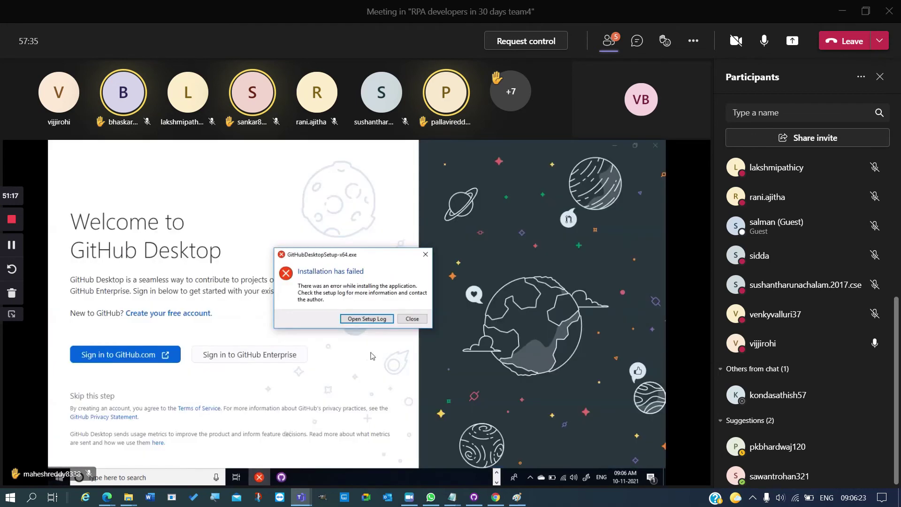
{"action": "left_click", "coordinate": [412, 318]}
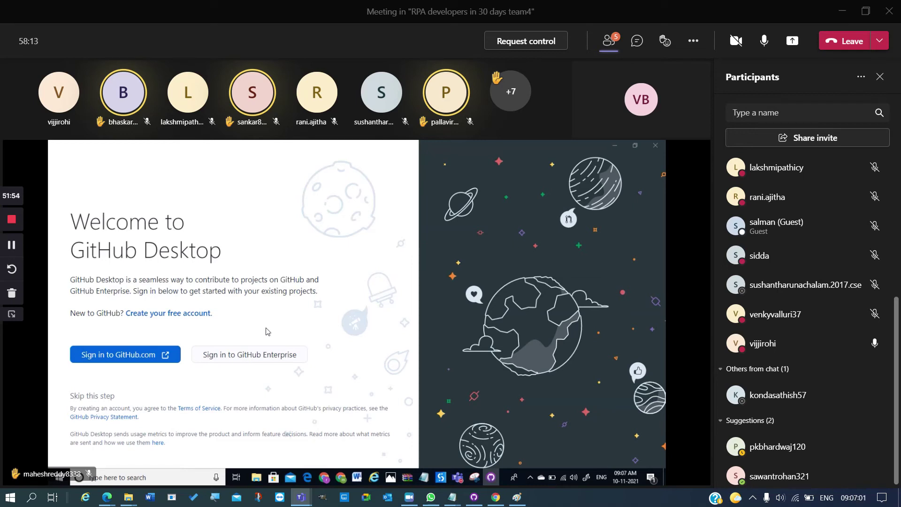
- Choose 'Sign in to GitHub.com' on the GitHub Desktop welcome page
{"action": "mouse_move", "coordinate": [442, 478]}
{"action": "left_click", "coordinate": [129, 358]}
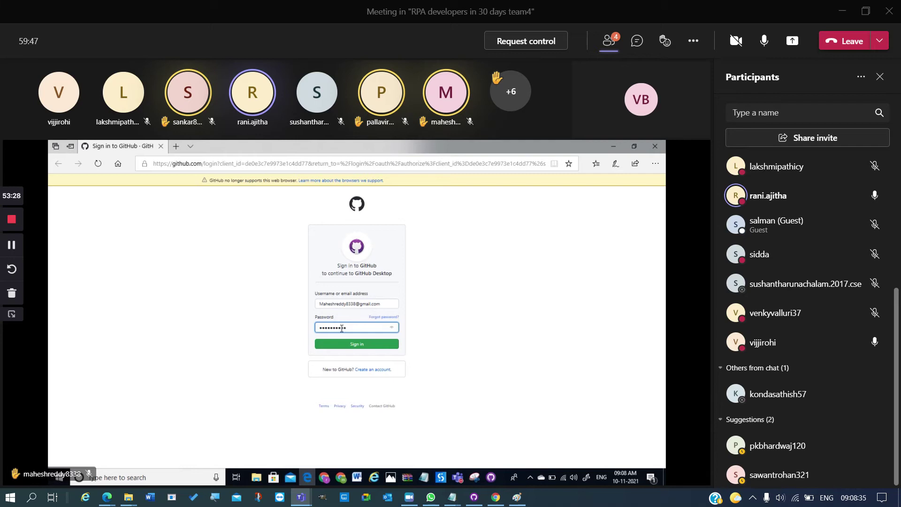
- Submit the GitHub login form with the entered username and password
{"action": "left_click", "coordinate": [354, 345]}
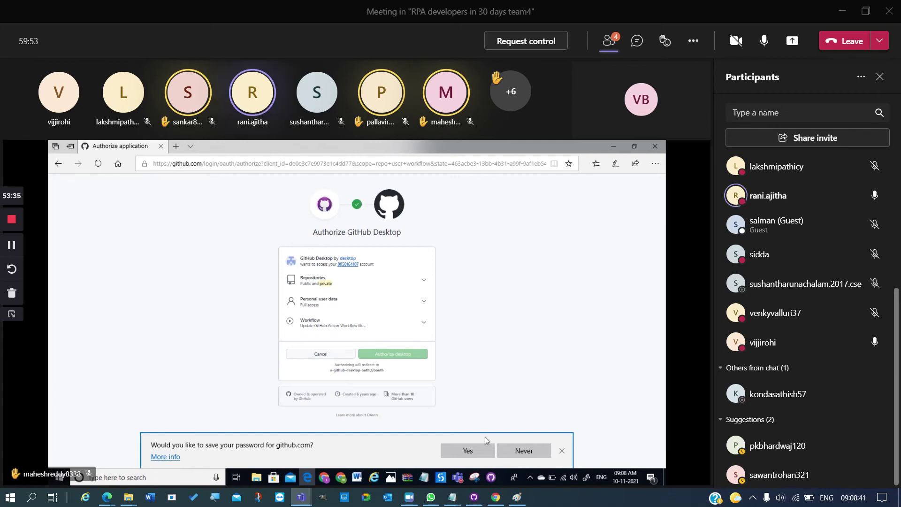
- Accept saving the github.com password in Edge
{"action": "left_click", "coordinate": [471, 448]}
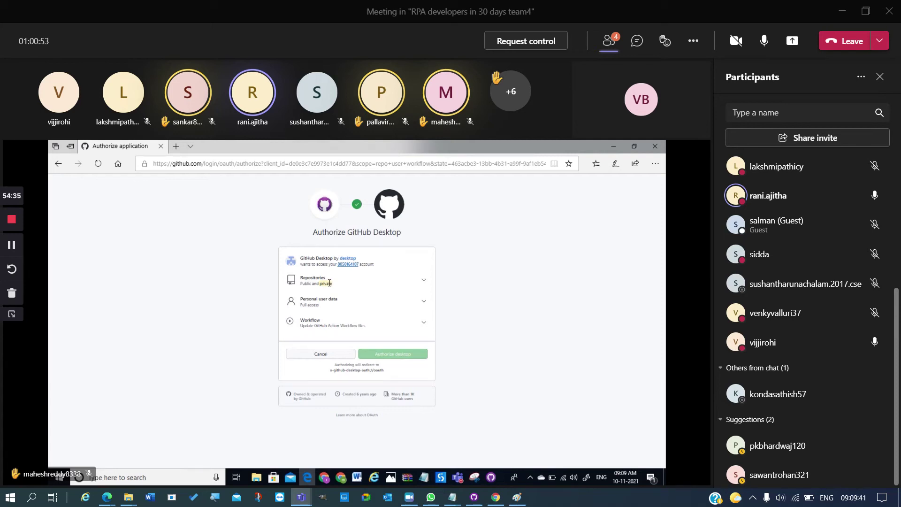
{"action": "left_click", "coordinate": [488, 346]}
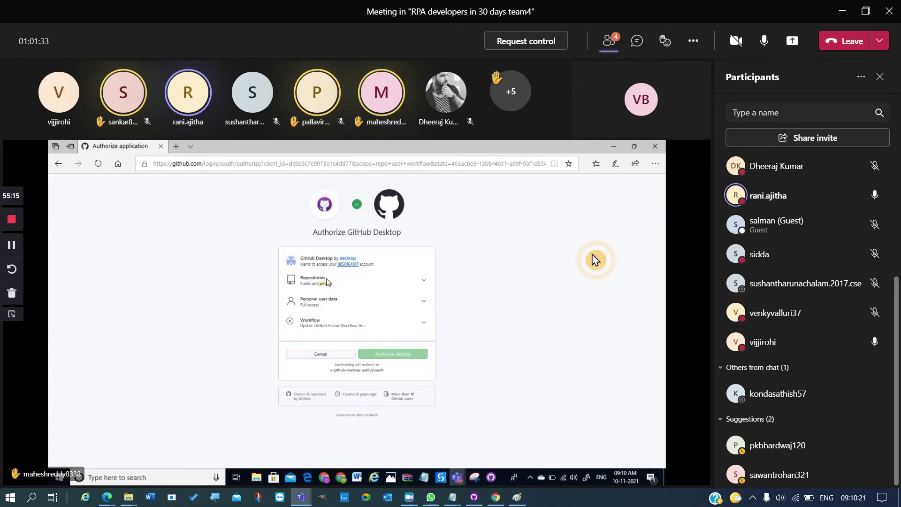
- Request control of the shared screen, then skip GitHub Desktop's sign-in step
{"action": "left_click", "coordinate": [544, 46]}
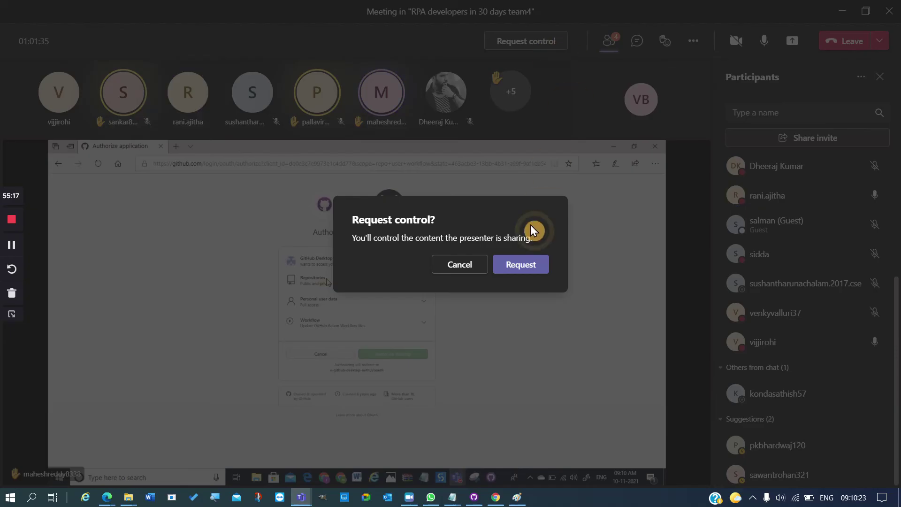
{"action": "left_click", "coordinate": [521, 265]}
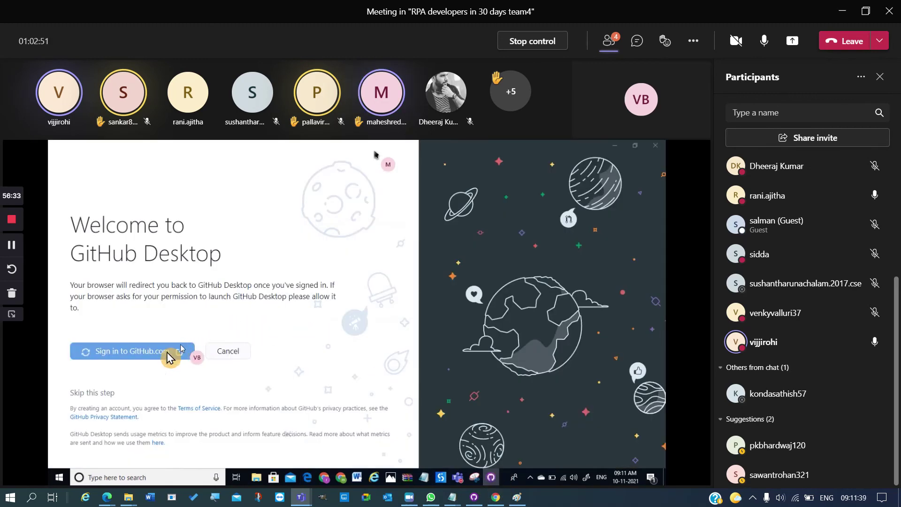
{"action": "left_click", "coordinate": [97, 398]}
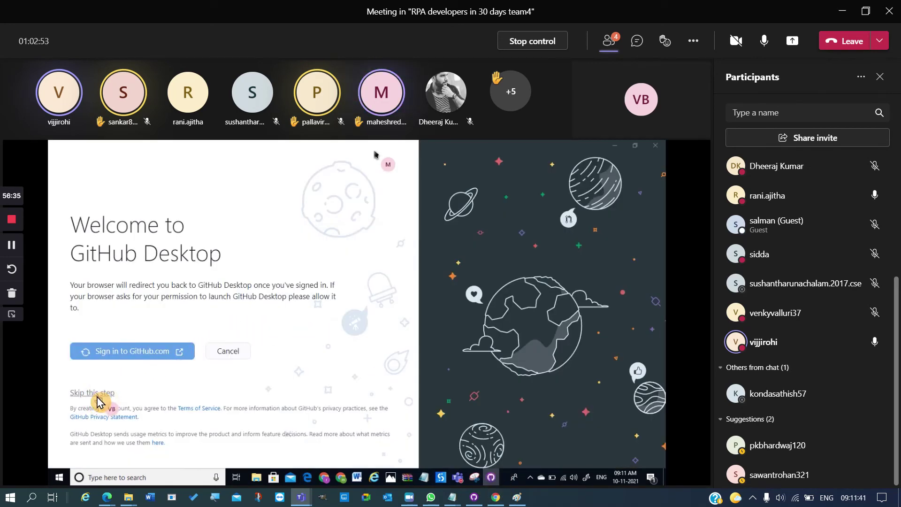
{"action": "left_click", "coordinate": [99, 399]}
- Enter the user's name and e-mail address in the Configure Git Name and Email fields
{"action": "left_click", "coordinate": [98, 289]}
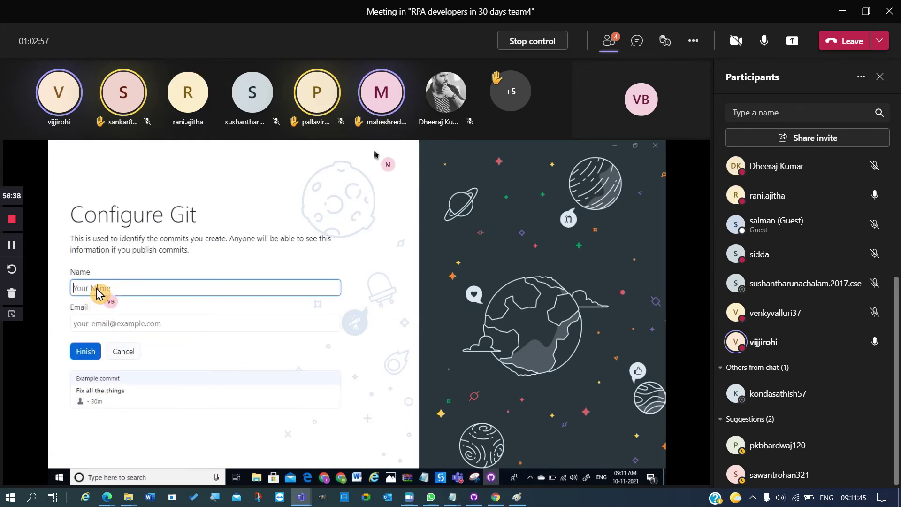
{"action": "type", "text": "Mahesh "}
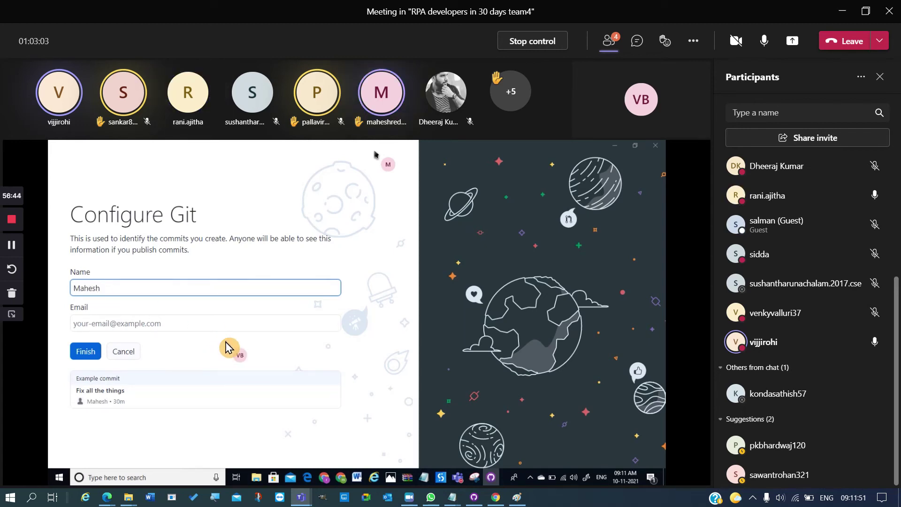
{"action": "type", "text": "M"}
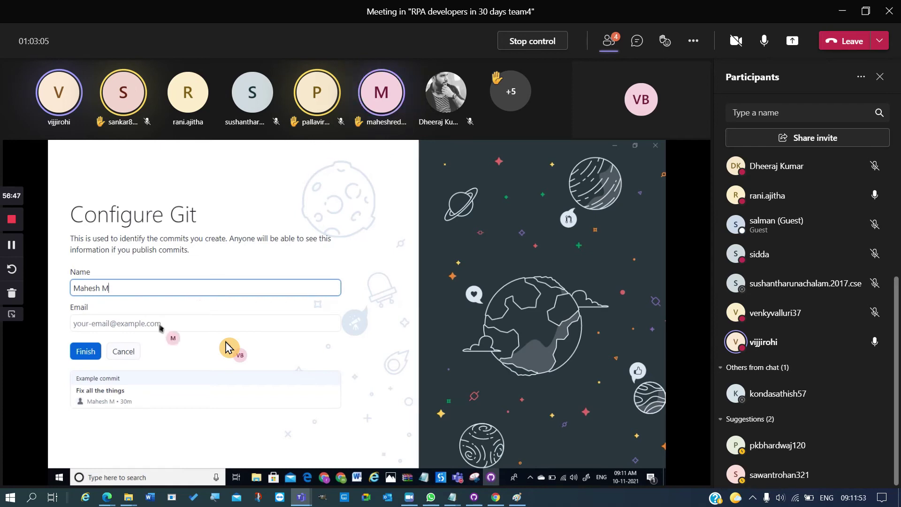
{"action": "left_click", "coordinate": [141, 323]}
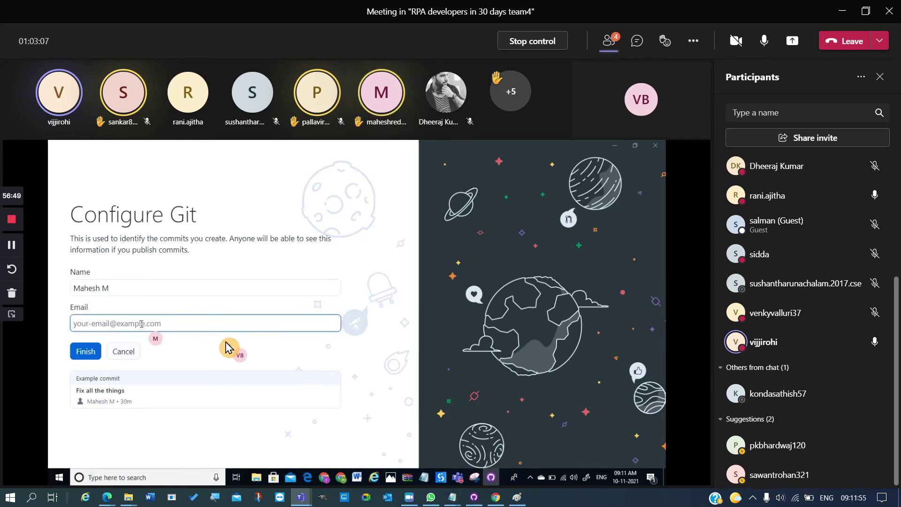
{"action": "type", "text": "Mahesh"}
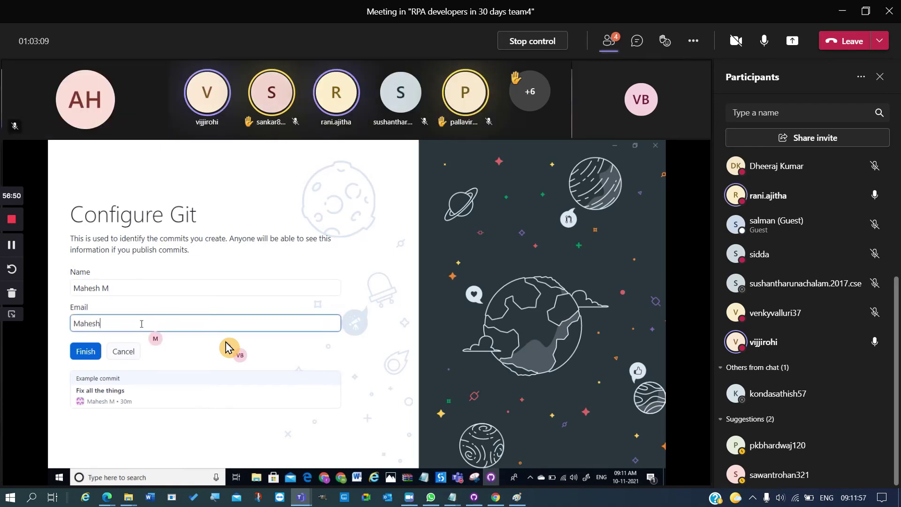
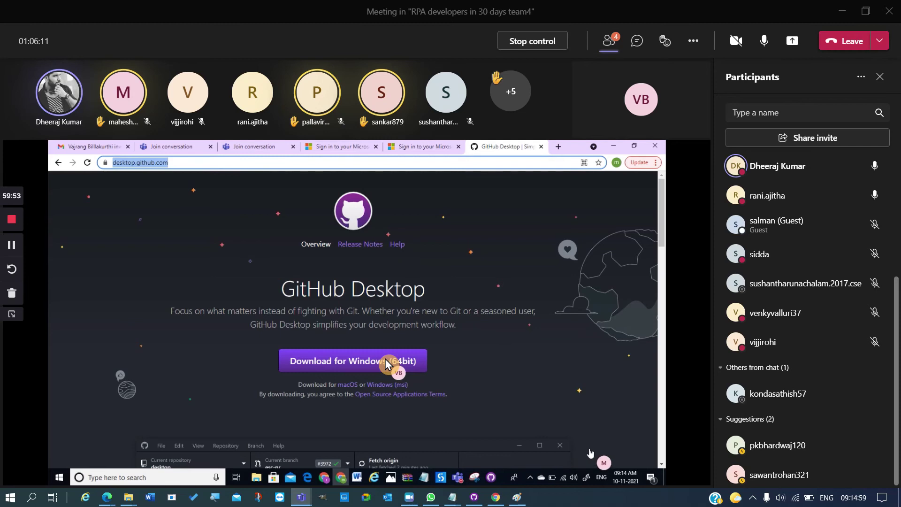
- Load github.com in Chrome's address bar
{"action": "left_click", "coordinate": [352, 165]}
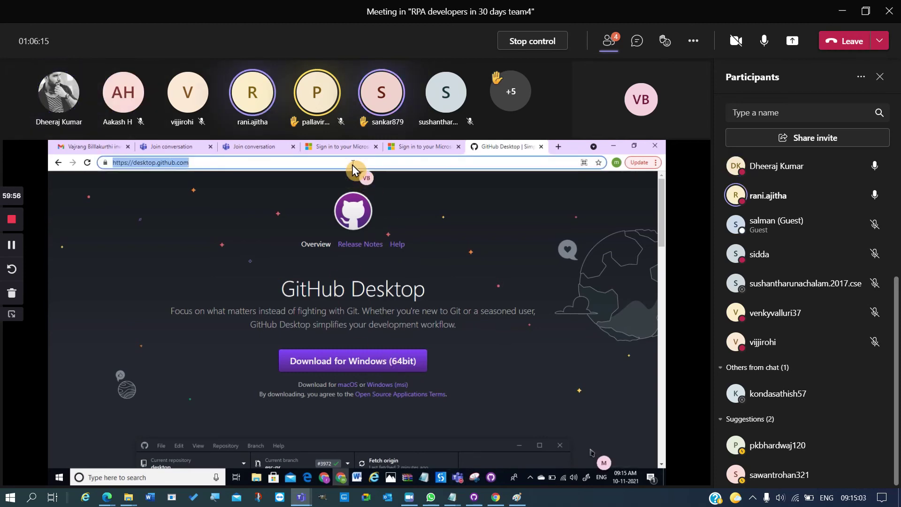
{"action": "type", "text": "github.com"}
{"action": "key", "text": "Return"}
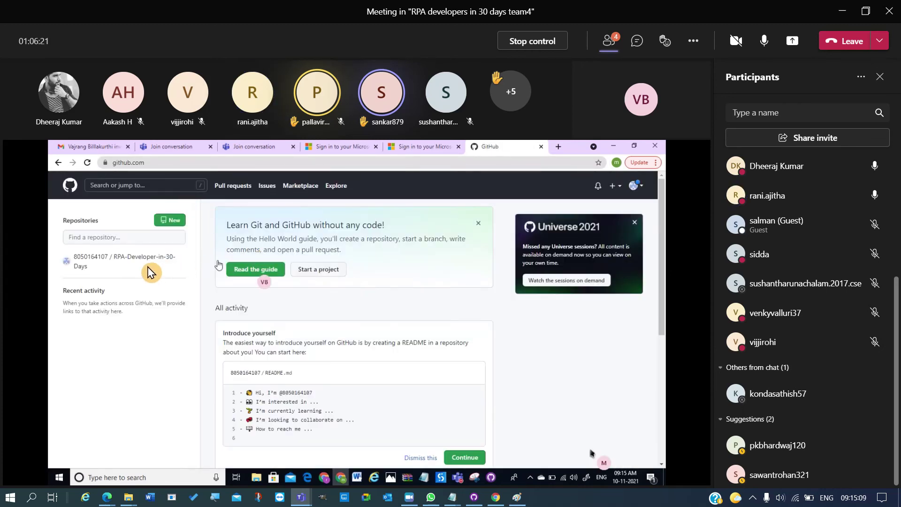
- Open the forked RPA-Developer-in-30-Days repository and choose Code > Open with GitHub Desktop
{"action": "mouse_move", "coordinate": [148, 261]}
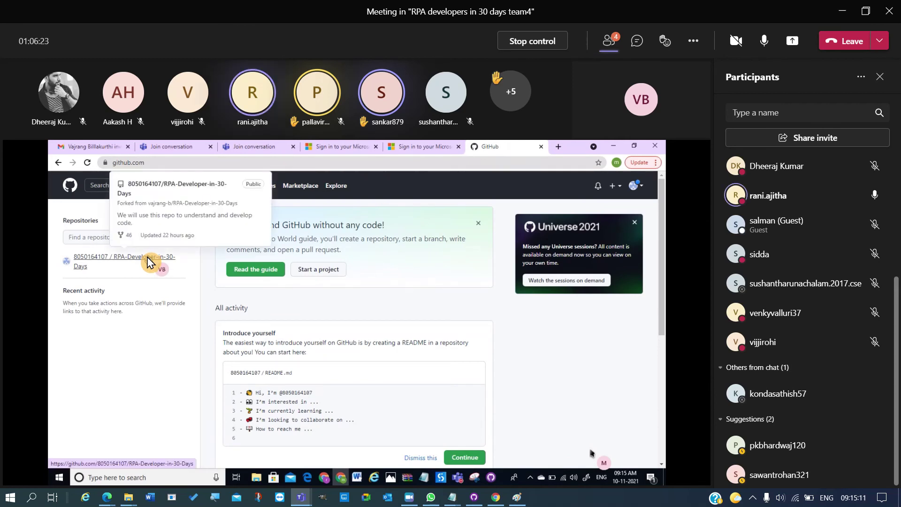
{"action": "left_click", "coordinate": [148, 261]}
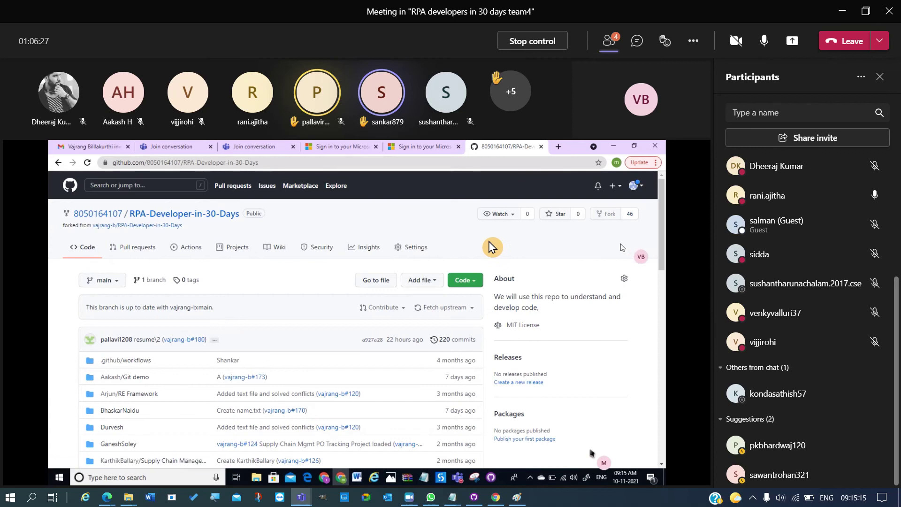
{"action": "left_click", "coordinate": [476, 284]}
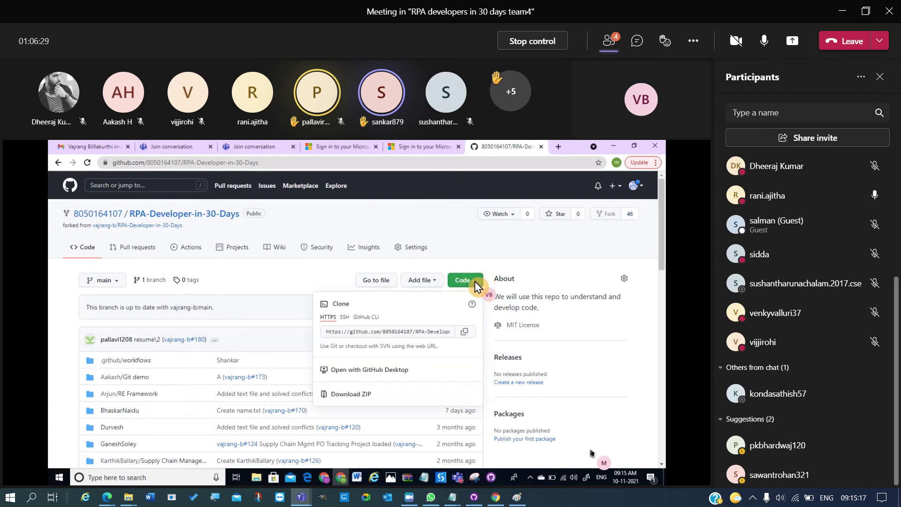
{"action": "left_click", "coordinate": [371, 370]}
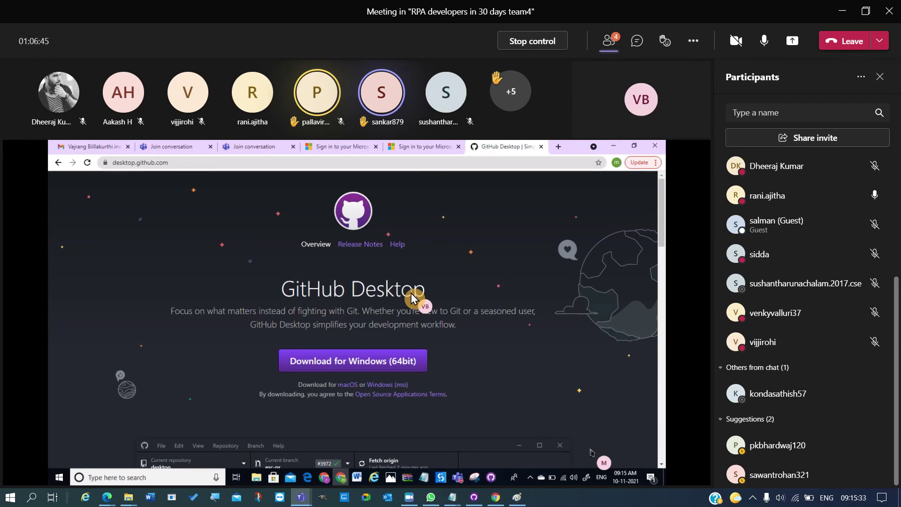
- Close the GitHub Desktop download tab and open the GitHub dashboard in a new Chrome tab
{"action": "left_click", "coordinate": [541, 147]}
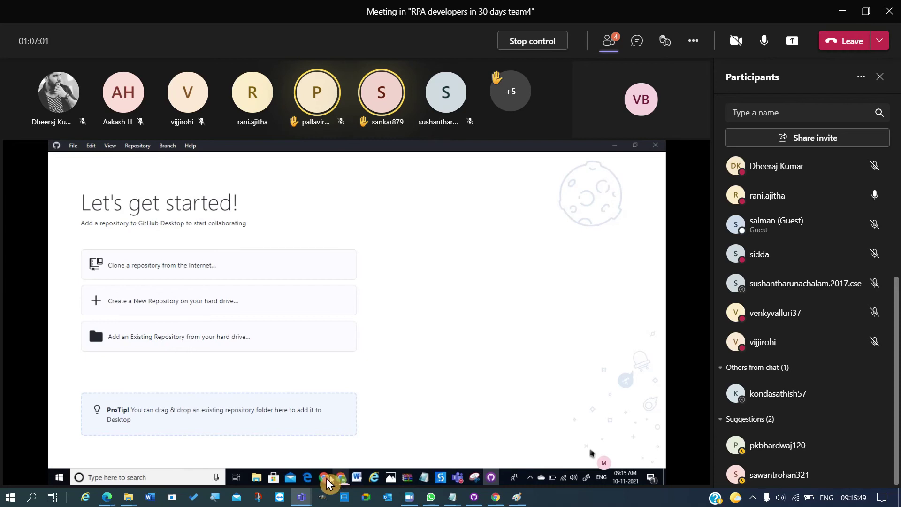
{"action": "mouse_move", "coordinate": [327, 484]}
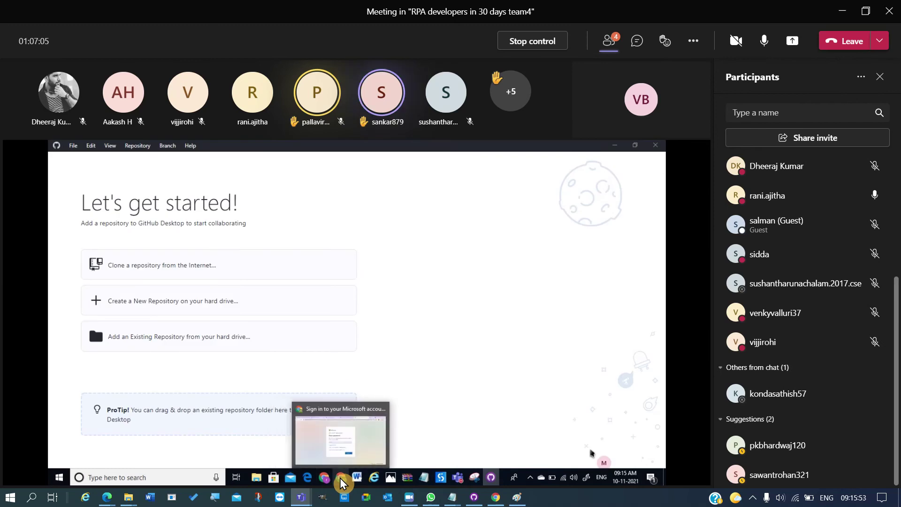
{"action": "left_click", "coordinate": [347, 443]}
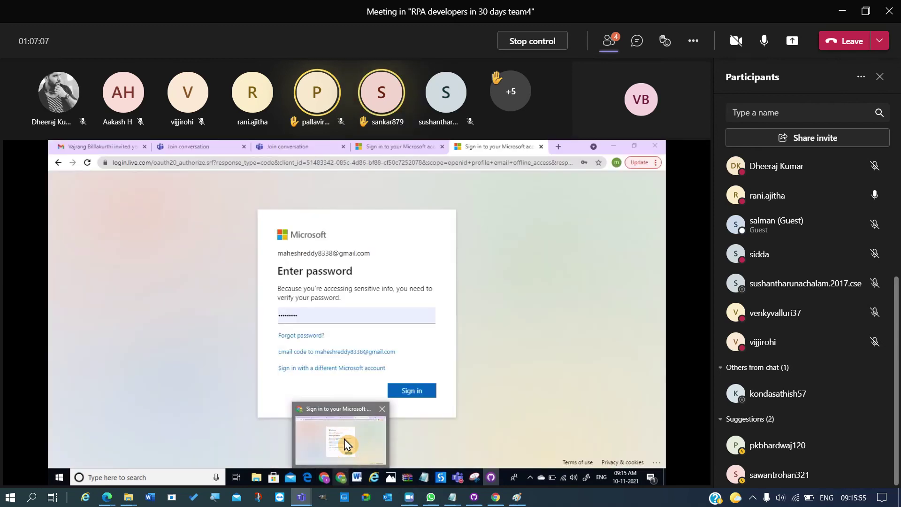
{"action": "left_click", "coordinate": [556, 149]}
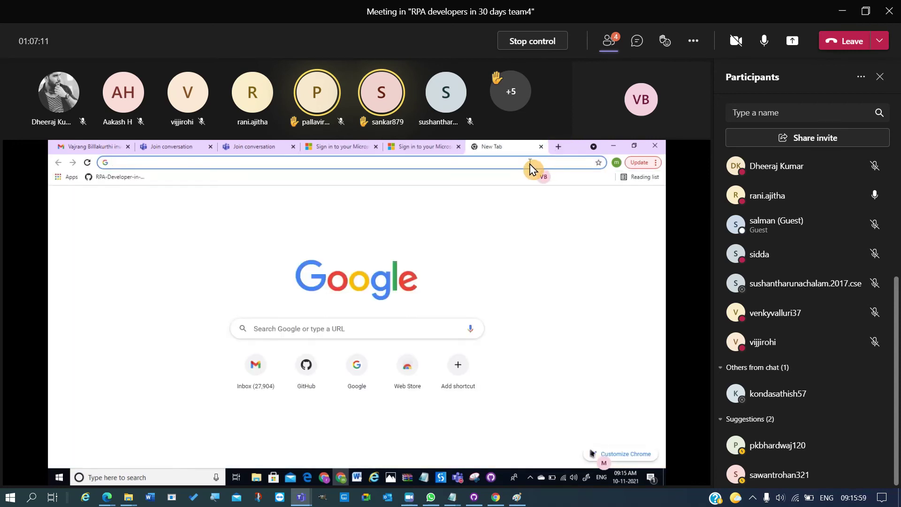
{"action": "left_click", "coordinate": [531, 164]}
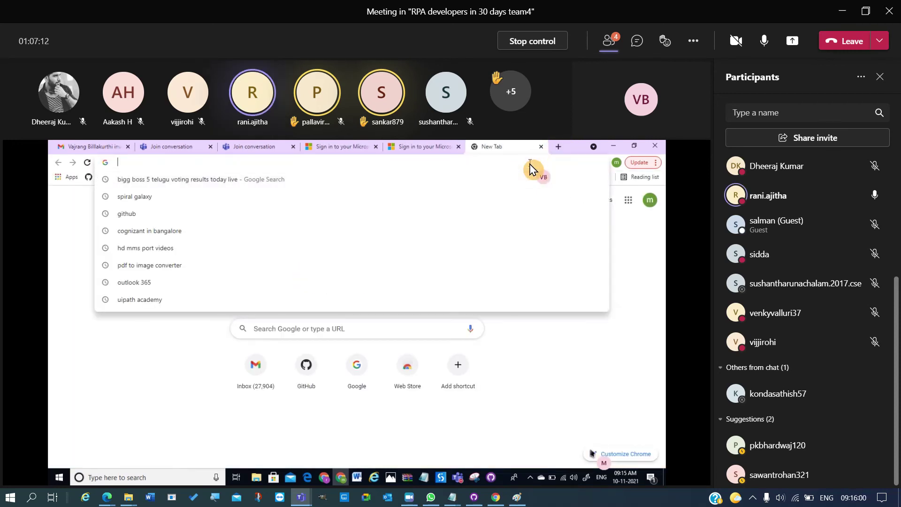
{"action": "left_click", "coordinate": [303, 383]}
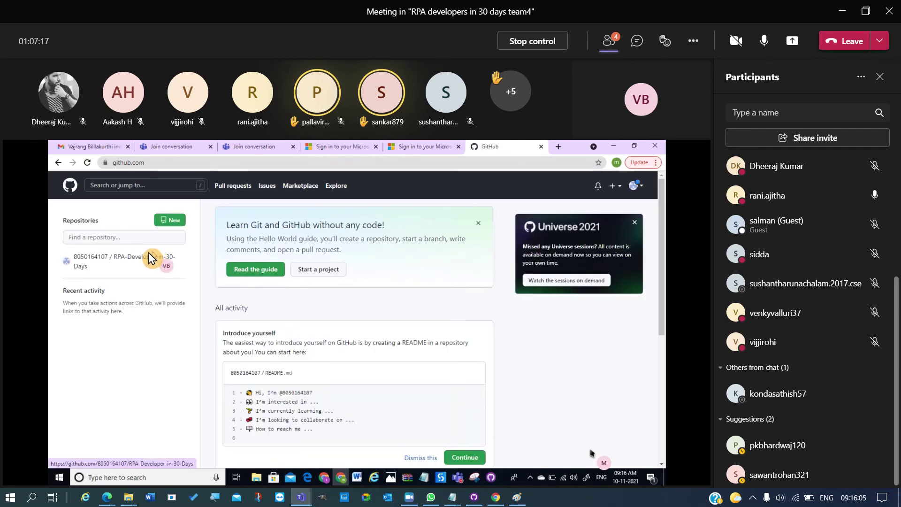
- Dismiss the Universe promo, open the fork with GitHub Desktop, and download the Windows 64-bit installer
{"action": "left_click", "coordinate": [635, 223]}
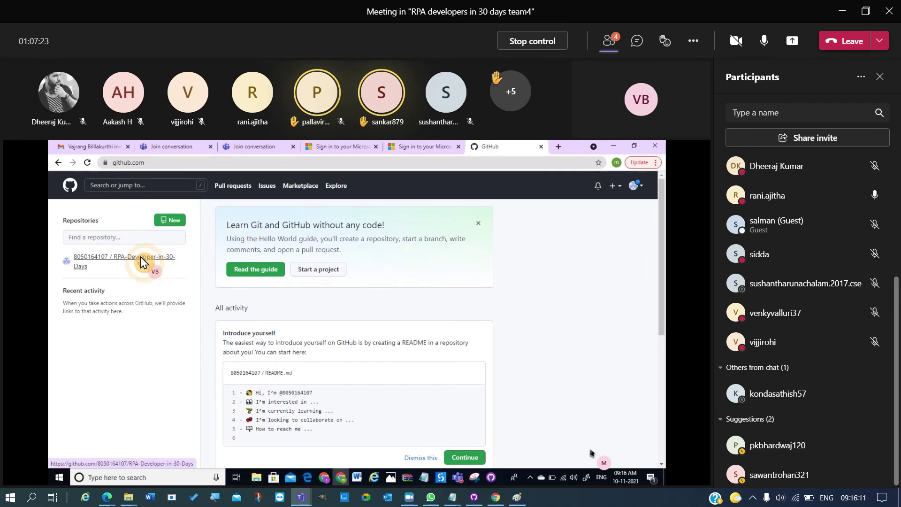
{"action": "left_click", "coordinate": [170, 257]}
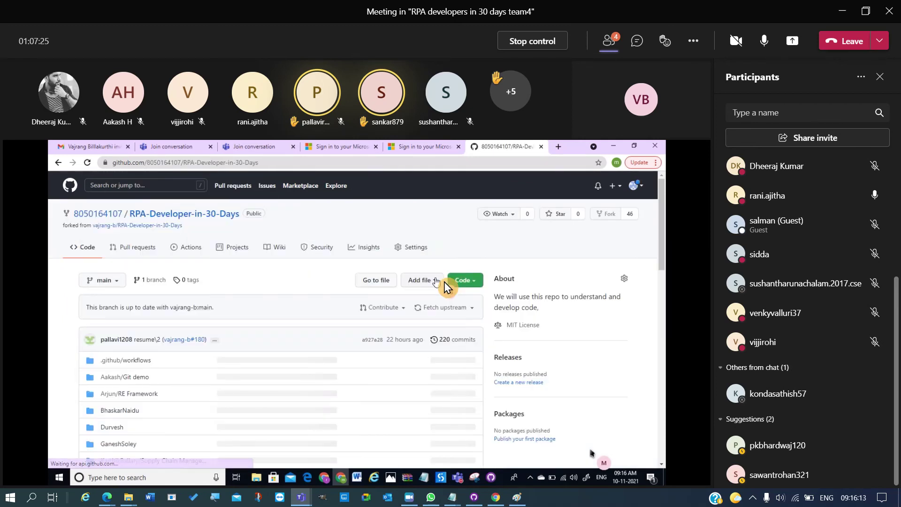
{"action": "left_click", "coordinate": [470, 282]}
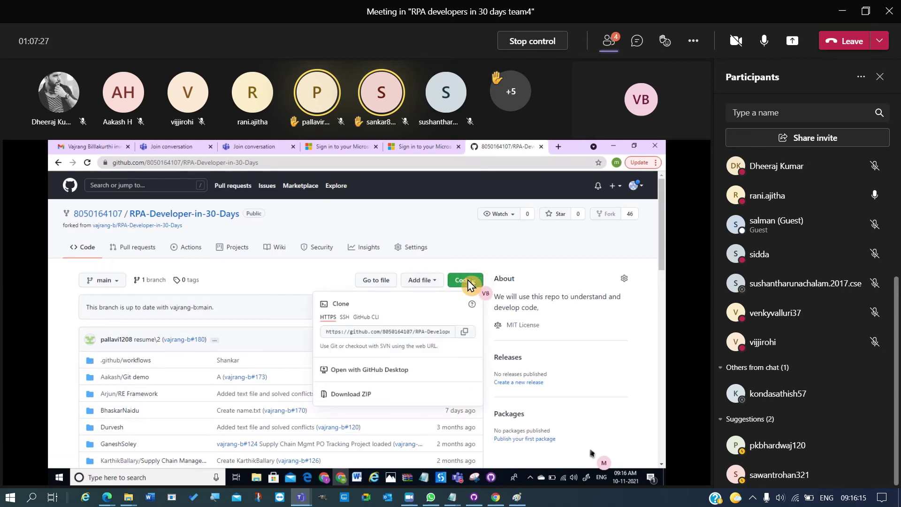
{"action": "left_click", "coordinate": [383, 371]}
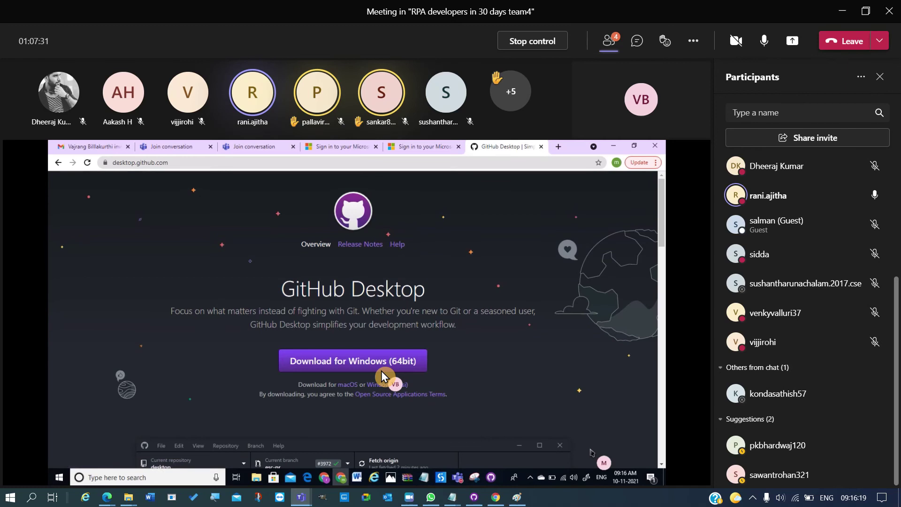
{"action": "left_click", "coordinate": [359, 366]}
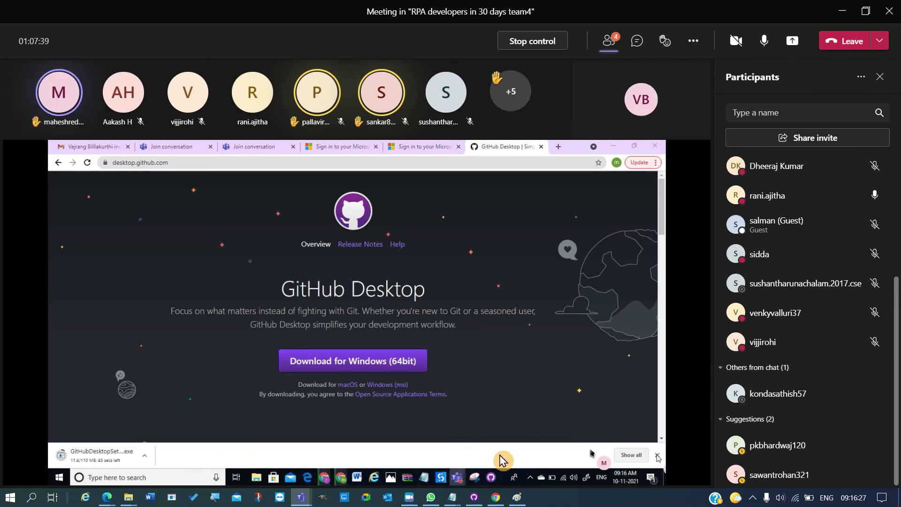
{"action": "left_click", "coordinate": [491, 478]}
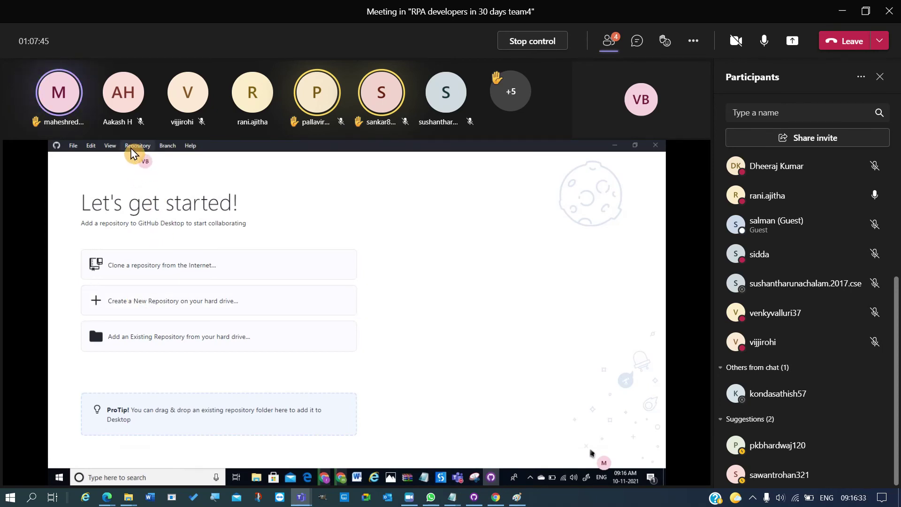
- Choose Clone a repository from the Internet and sign in to GitHub.com through the browser
{"action": "left_click", "coordinate": [132, 149]}
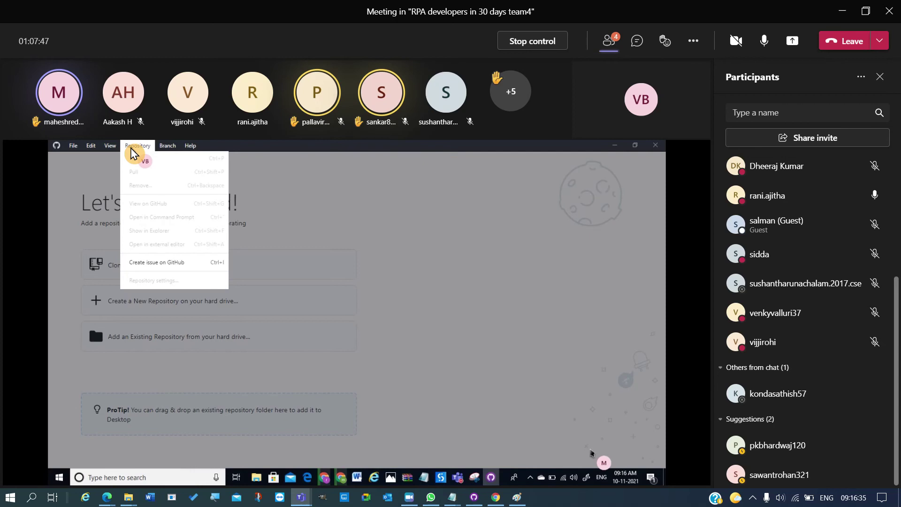
{"action": "mouse_move", "coordinate": [111, 148]}
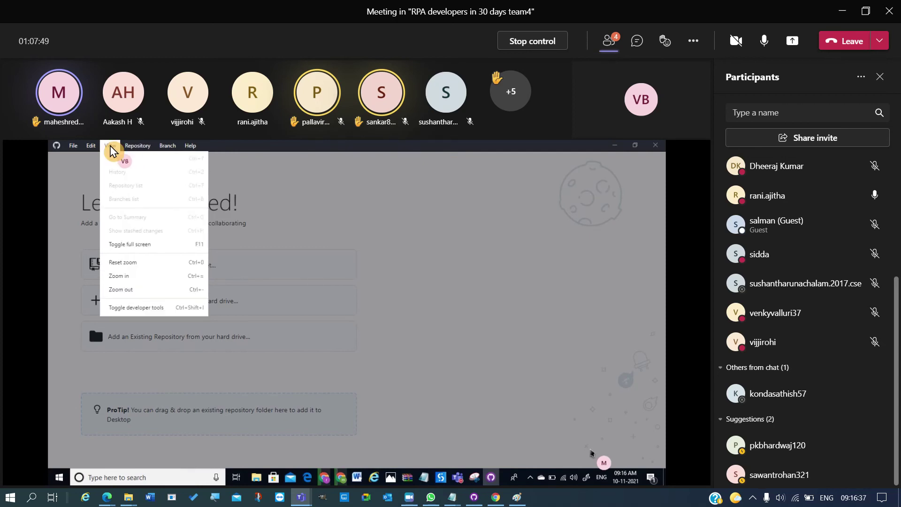
{"action": "left_click", "coordinate": [190, 275]}
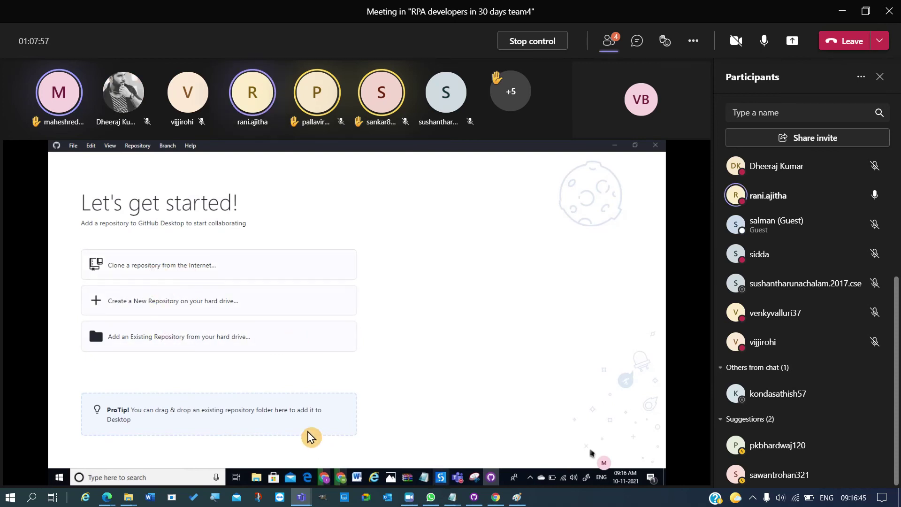
{"action": "left_click", "coordinate": [140, 274]}
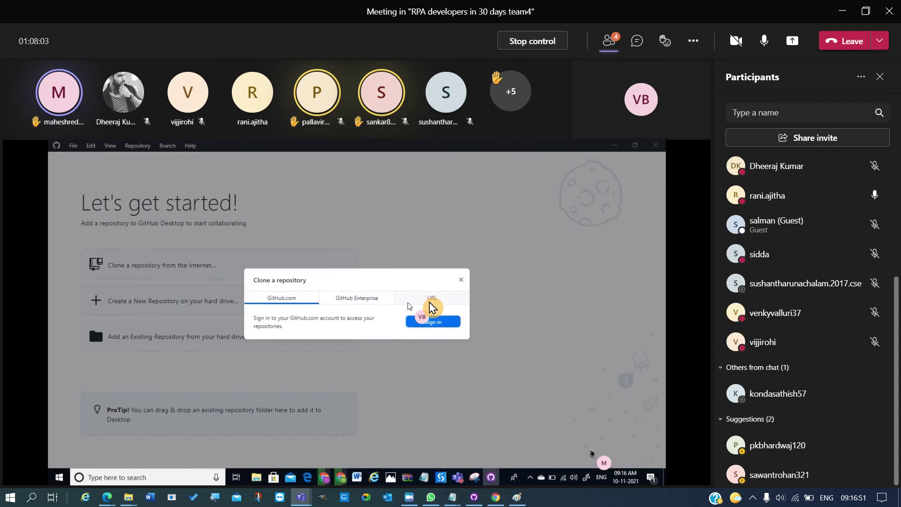
{"action": "left_click", "coordinate": [426, 323]}
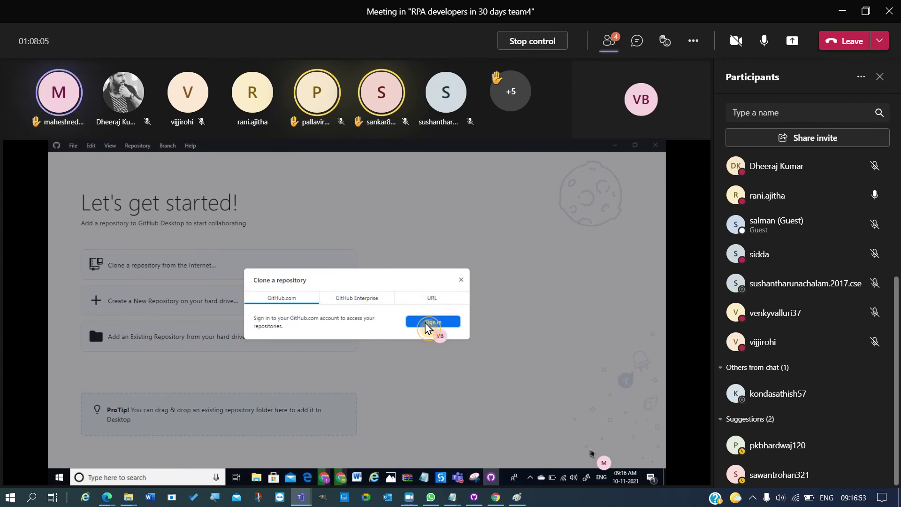
{"action": "left_click", "coordinate": [365, 346]}
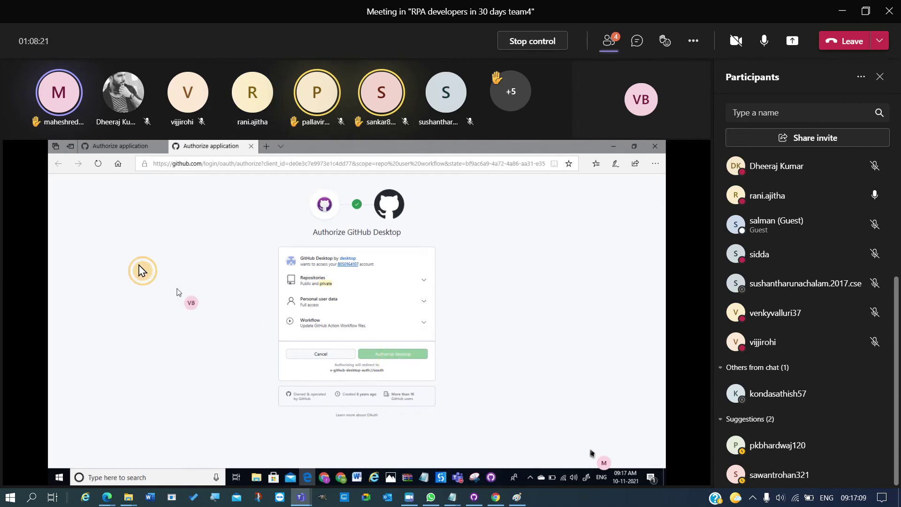
- Close the duplicate Authorize GitHub Desktop tab, keeping the first one
{"action": "left_click", "coordinate": [121, 149]}
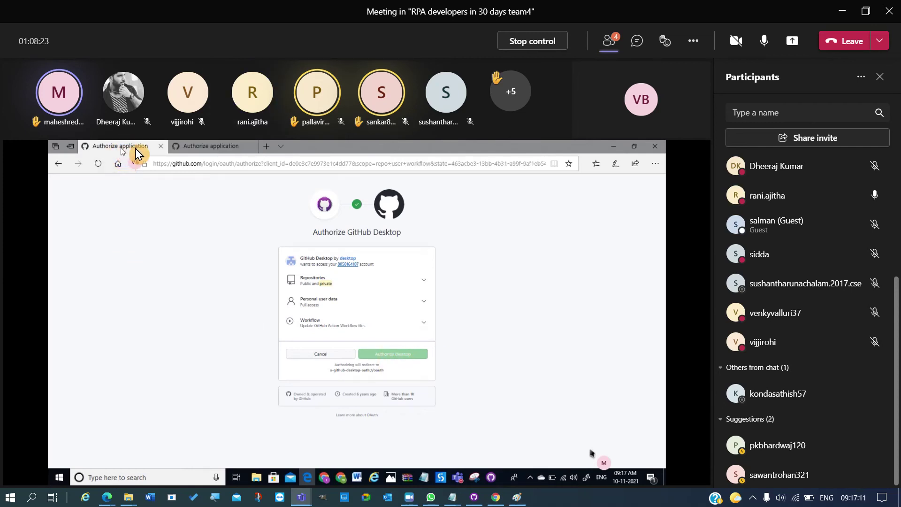
{"action": "left_click", "coordinate": [162, 149]}
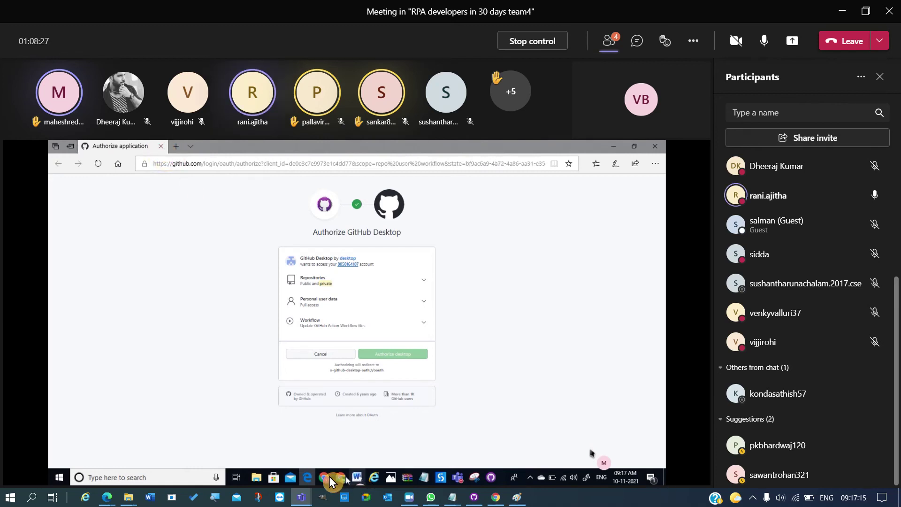
{"action": "mouse_move", "coordinate": [326, 479]}
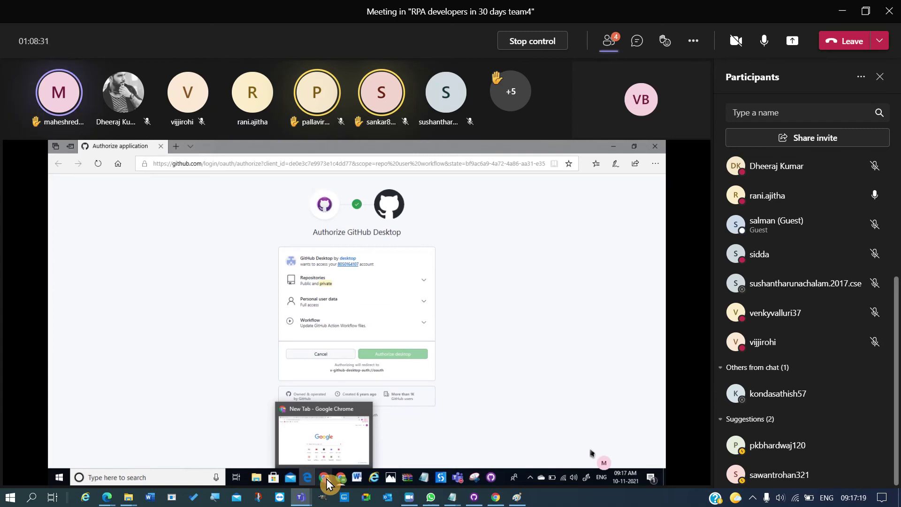
- Search 'default b' to reach the default web browser setting and leave it as Microsoft Edge
{"action": "left_click", "coordinate": [174, 483]}
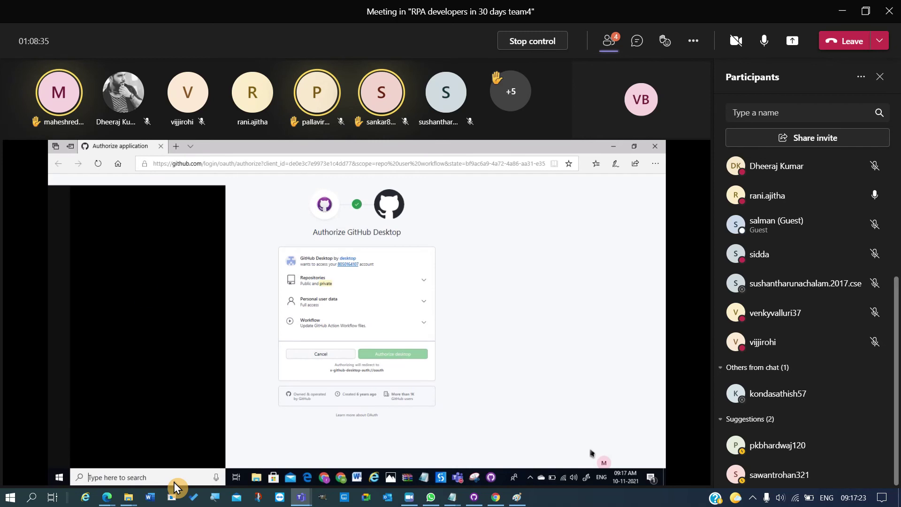
{"action": "type", "text": "default"}
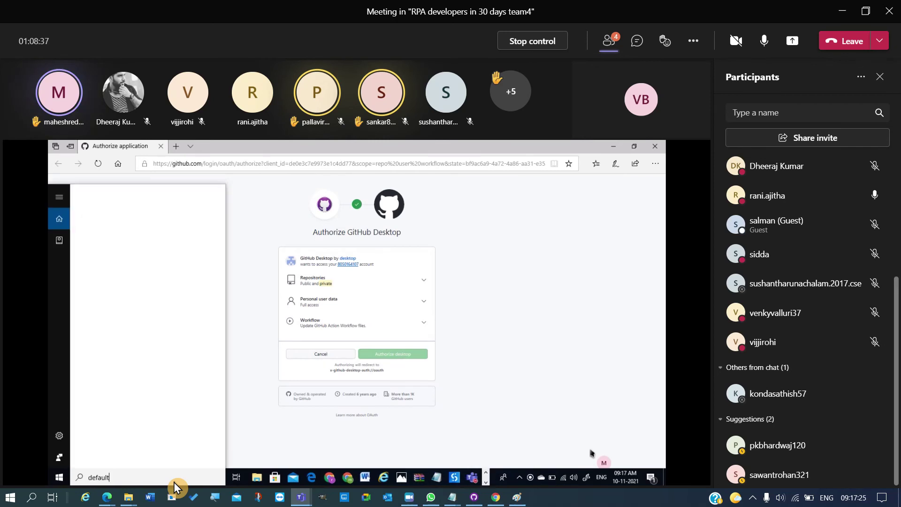
{"action": "type", "text": " b"}
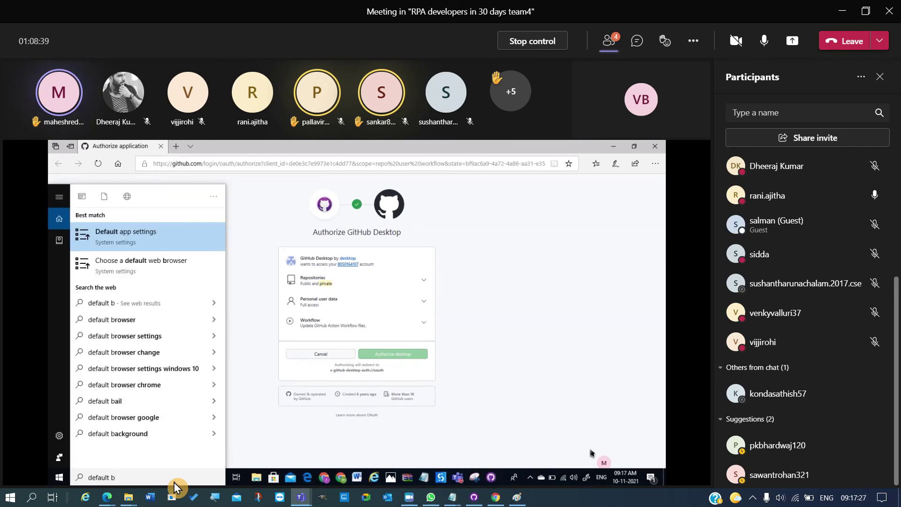
{"action": "key", "text": "Down"}
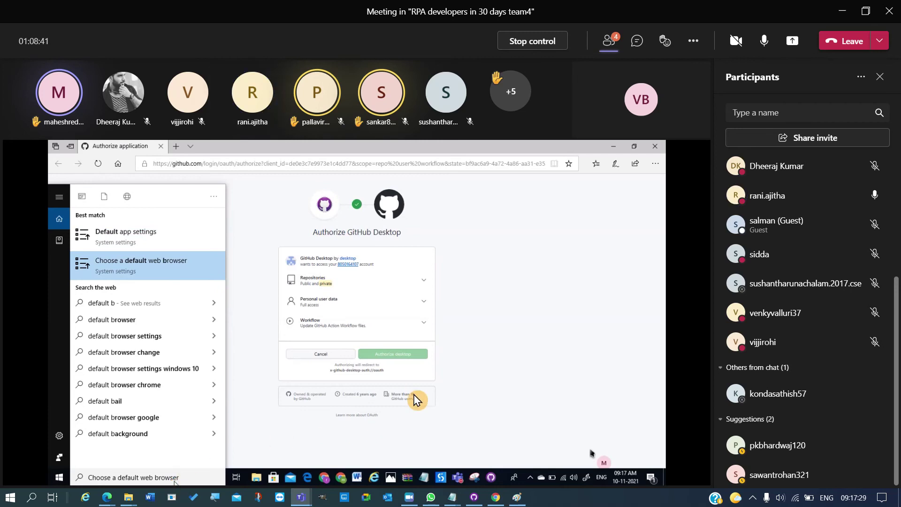
{"action": "key", "text": "Return"}
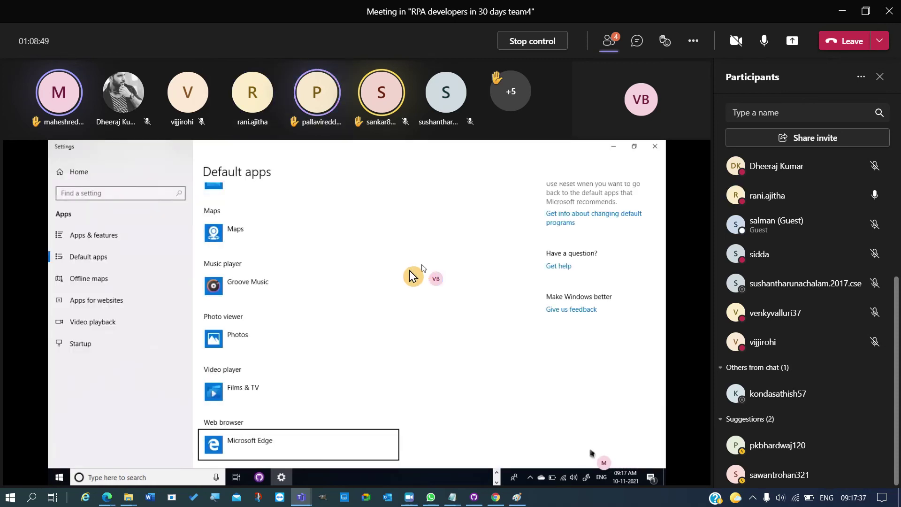
{"action": "left_click", "coordinate": [261, 445]}
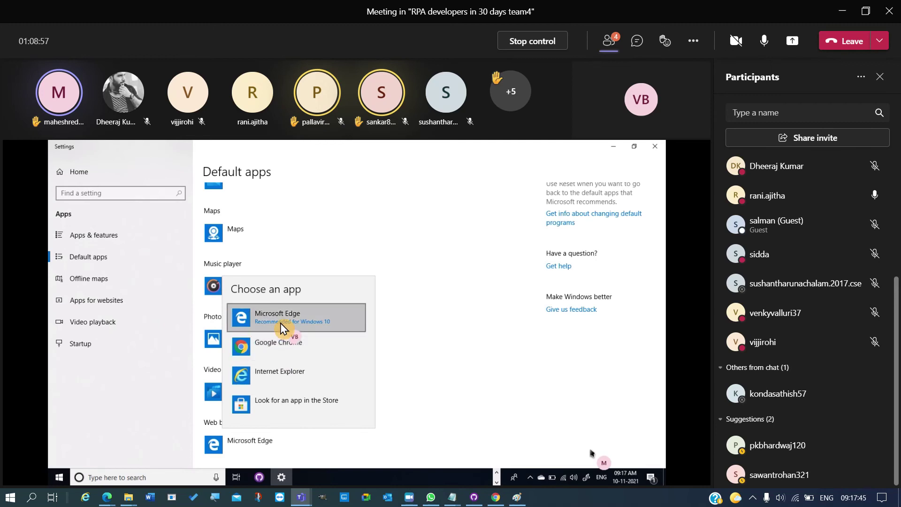
{"action": "left_click", "coordinate": [454, 322]}
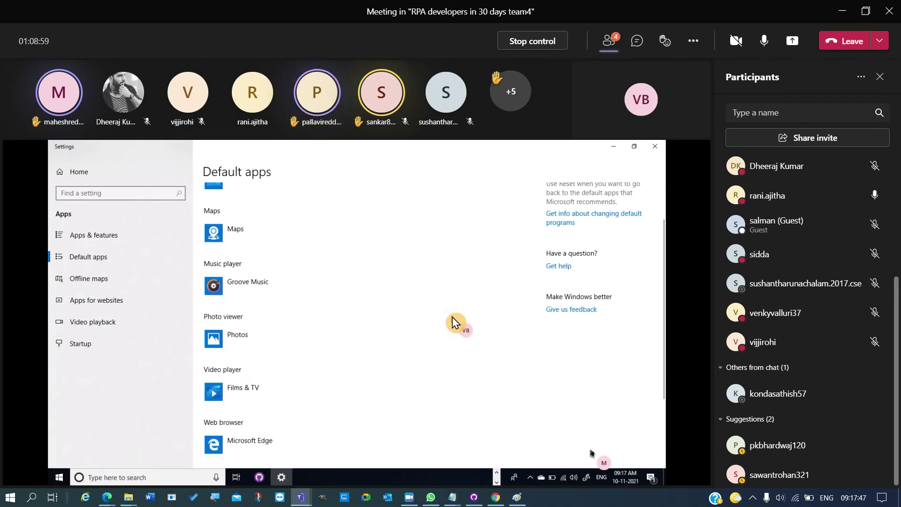
- Minimize Settings and return to GitHub Desktop's 'Sign in using your browser' prompt
{"action": "left_click", "coordinate": [614, 146]}
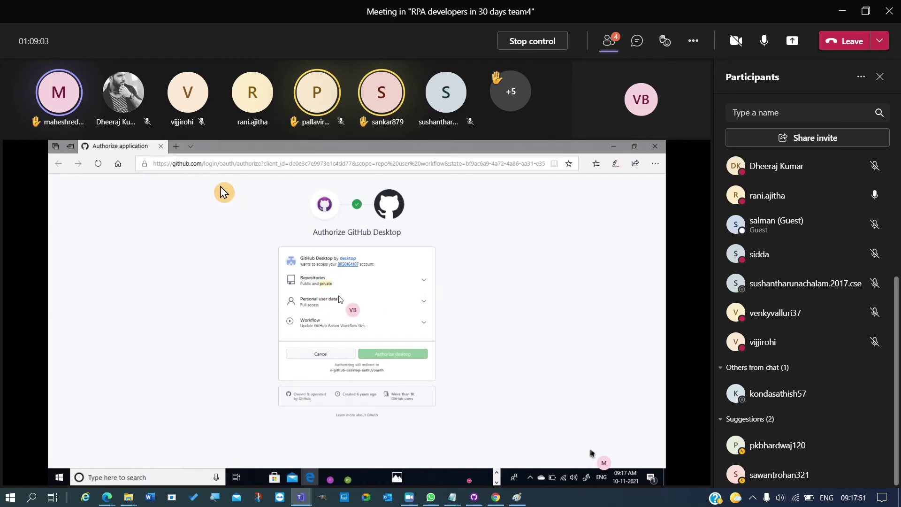
{"action": "left_click", "coordinate": [254, 164]}
{"action": "left_click", "coordinate": [254, 164]}
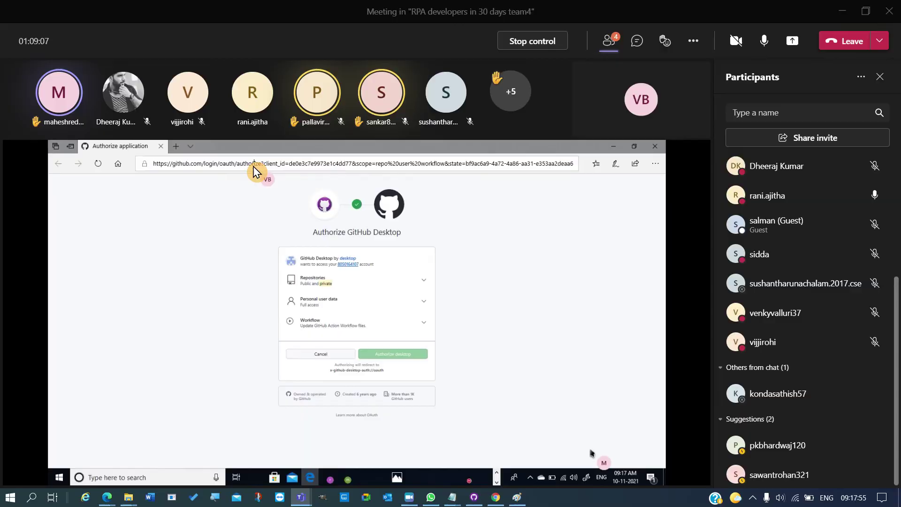
{"action": "key", "text": "super"}
{"action": "key", "text": "Escape"}
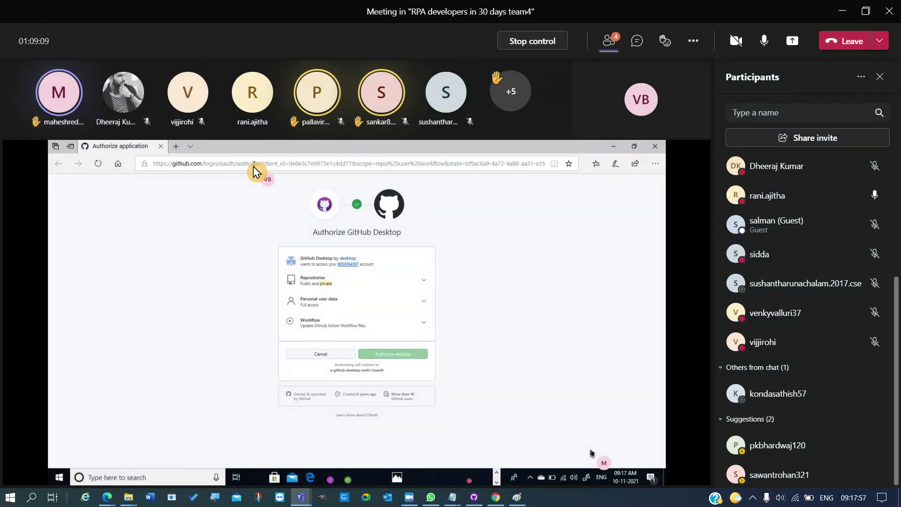
{"action": "key", "text": "ctrl+Escape"}
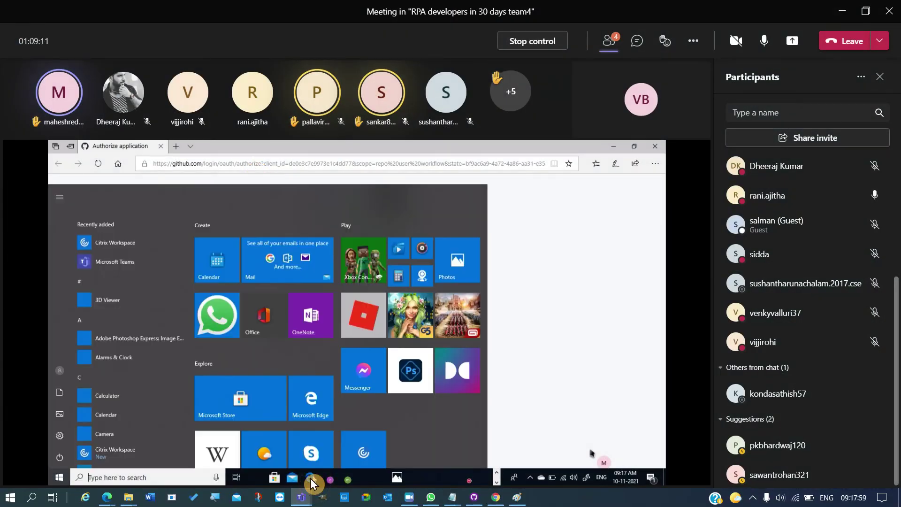
{"action": "left_click", "coordinate": [311, 477]}
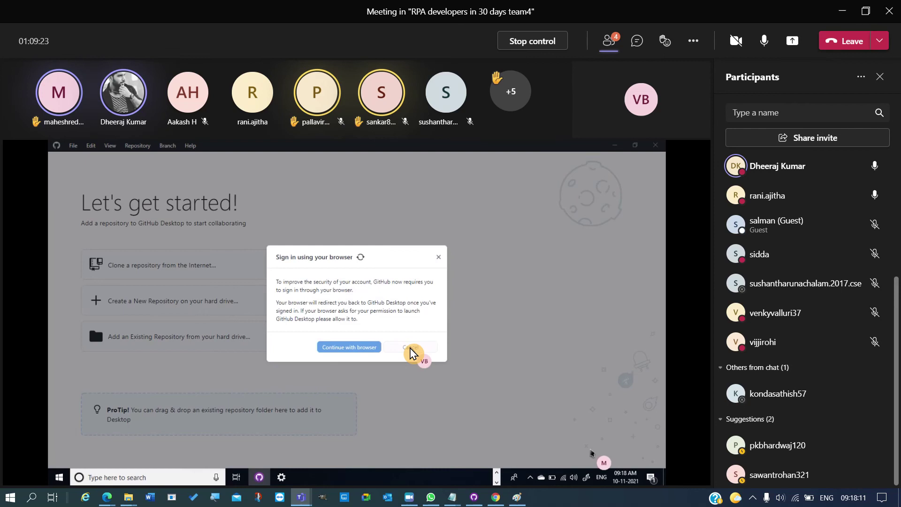
- Dismiss GitHub Desktop's browser sign-in prompt and clear the authorization page's address in Edge
{"action": "left_click", "coordinate": [439, 258]}
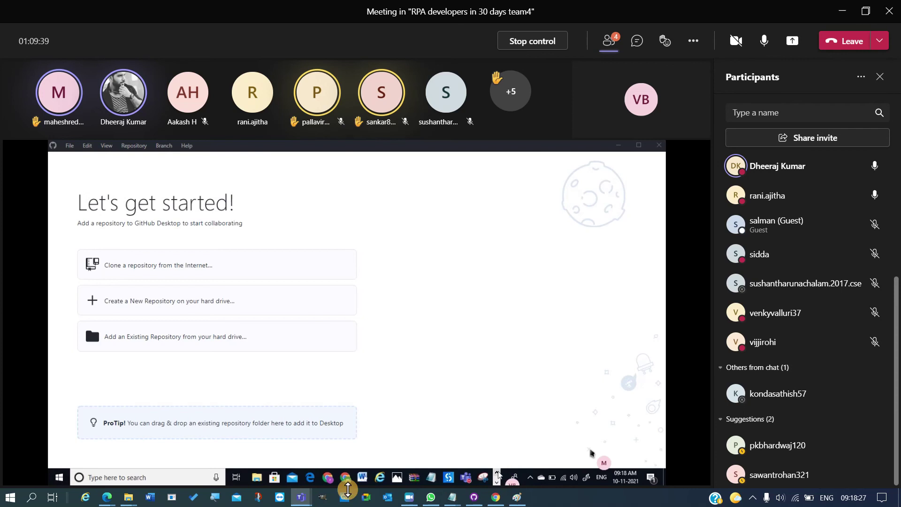
{"action": "left_click", "coordinate": [311, 477]}
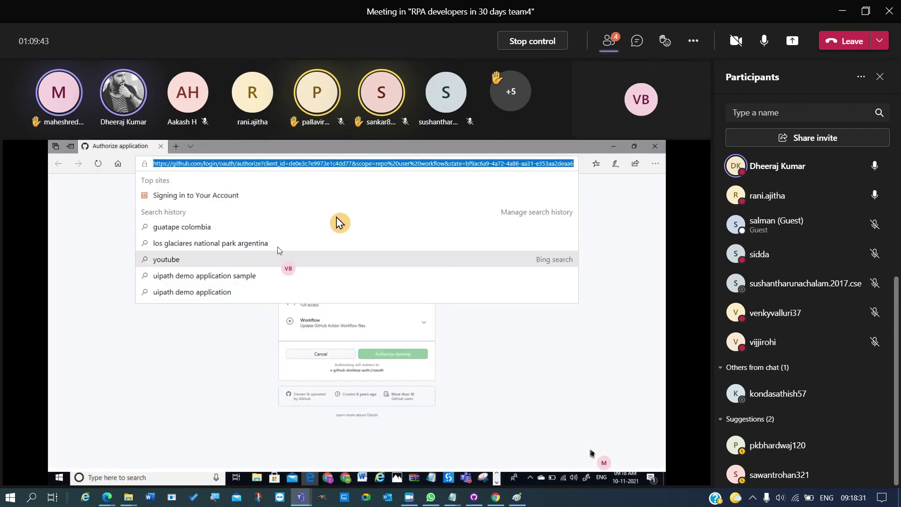
{"action": "key", "text": "BackSpace"}
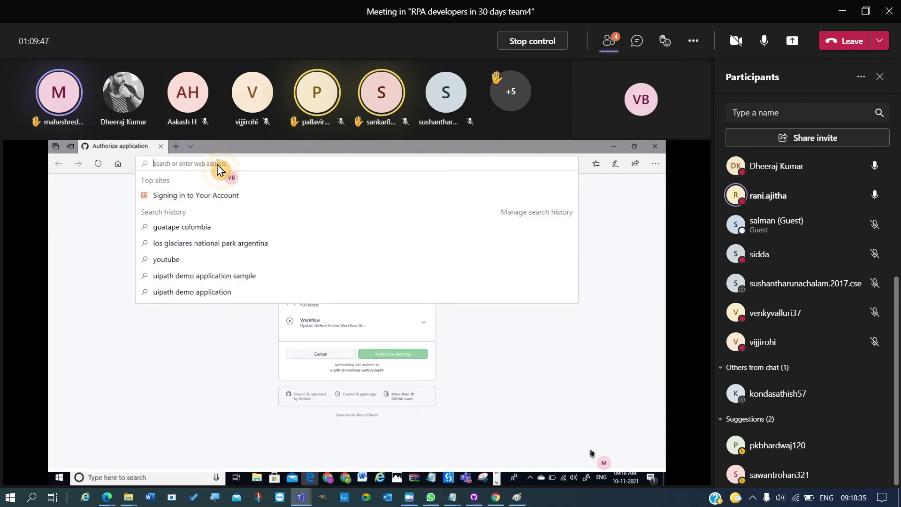
- Open a blank new Edge tab beside the authorization page, ready for a web address
{"action": "left_click", "coordinate": [181, 154]}
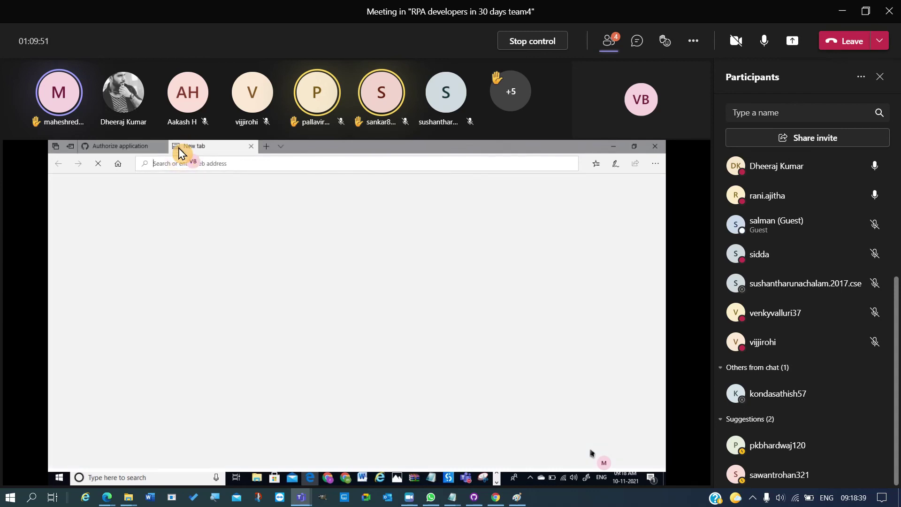
{"action": "left_click", "coordinate": [141, 147]}
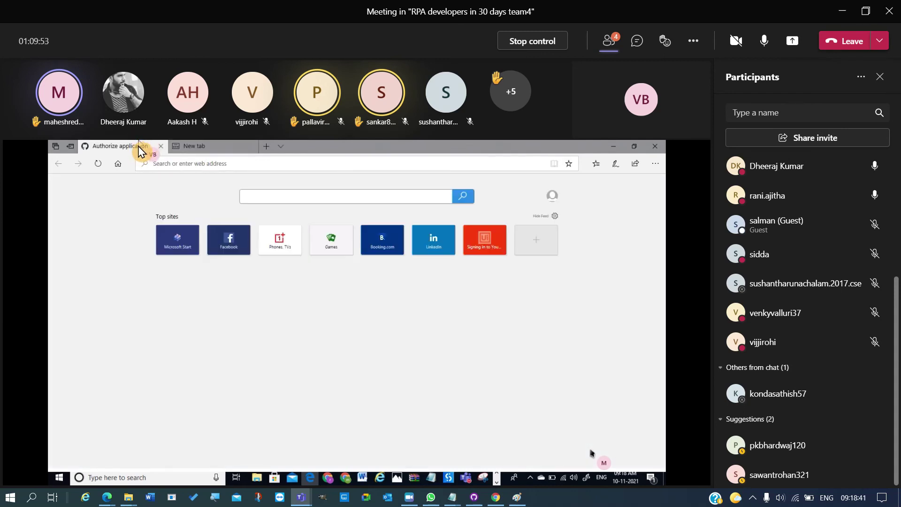
{"action": "left_click", "coordinate": [209, 149]}
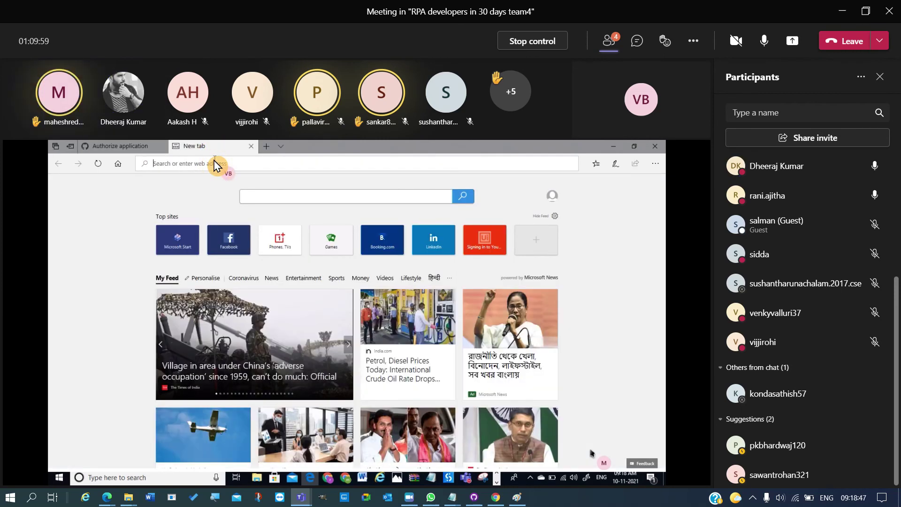
{"action": "left_click", "coordinate": [214, 164]}
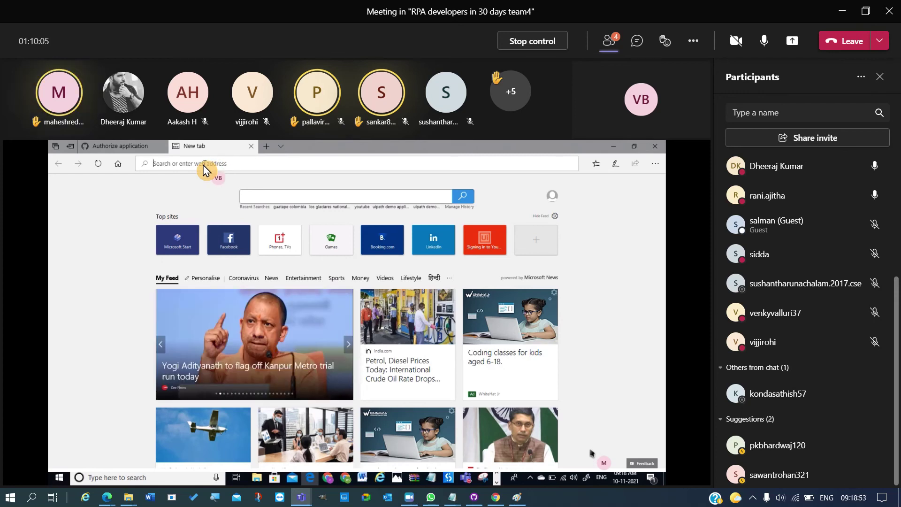
- Enter github.com in the new Edge tab to load the GitHub dashboard
{"action": "type", "text": "github.com"}
{"action": "key", "text": "Return"}
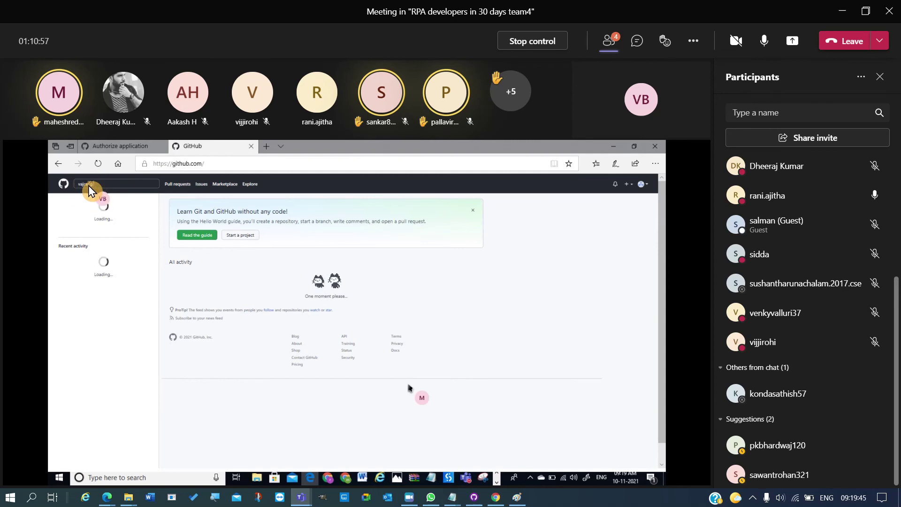
- Search GitHub for 'vajrang rpa', filter results to users, and start editing the query
{"action": "key", "text": "Return"}
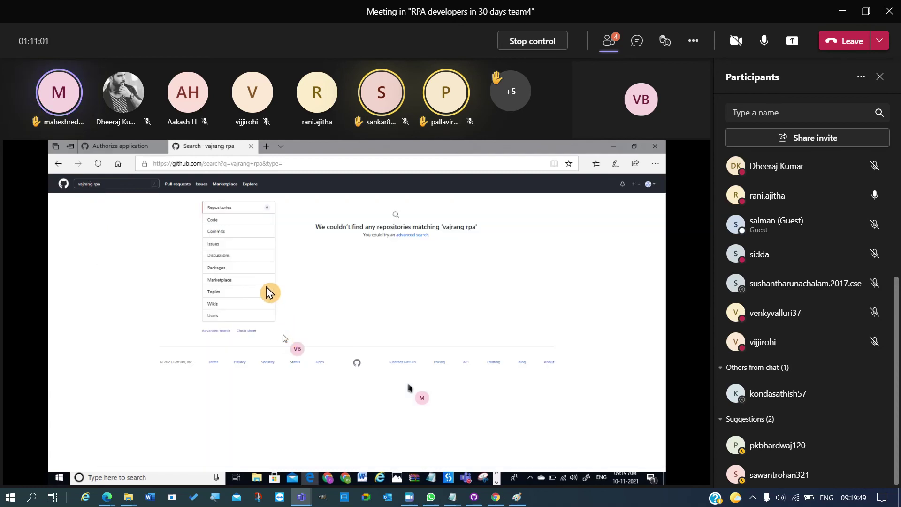
{"action": "left_click", "coordinate": [217, 315]}
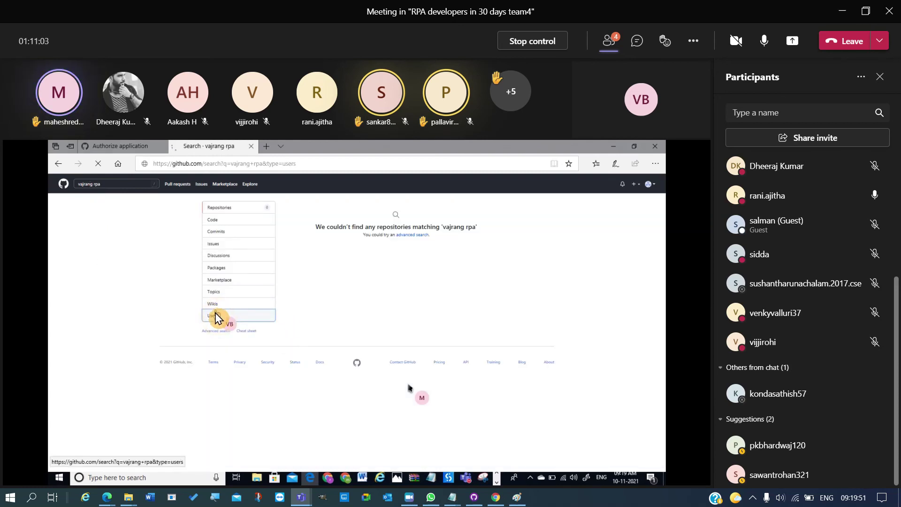
{"action": "double_click", "coordinate": [96, 185]}
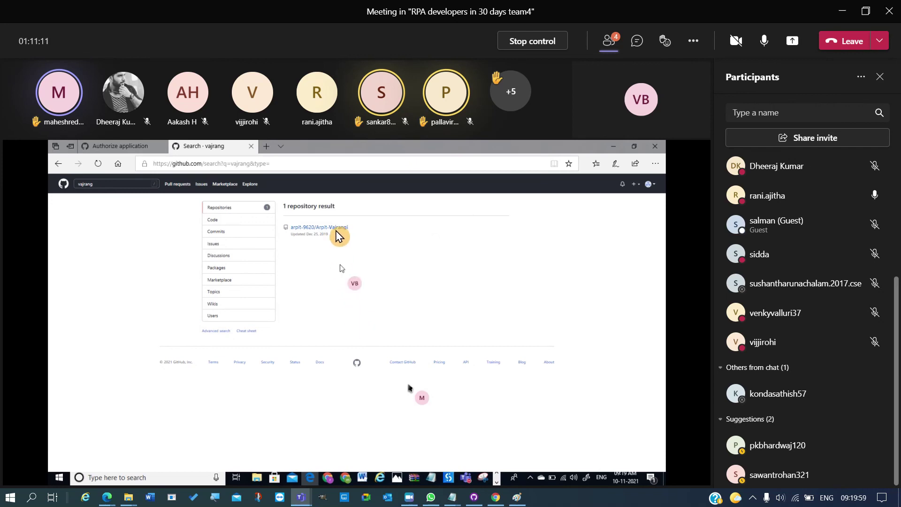
{"action": "left_click", "coordinate": [123, 185]}
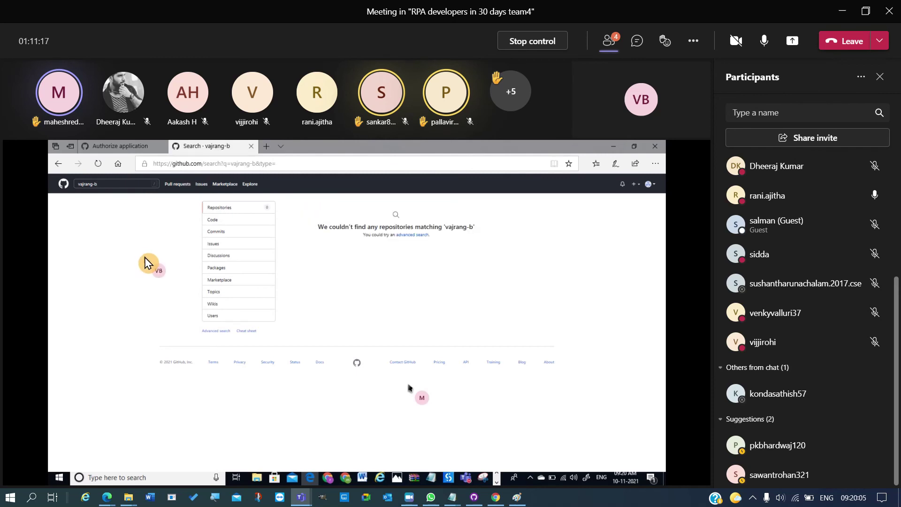
- Search the web for 'vajrang uipath github' in another new tab
{"action": "left_click", "coordinate": [267, 147]}
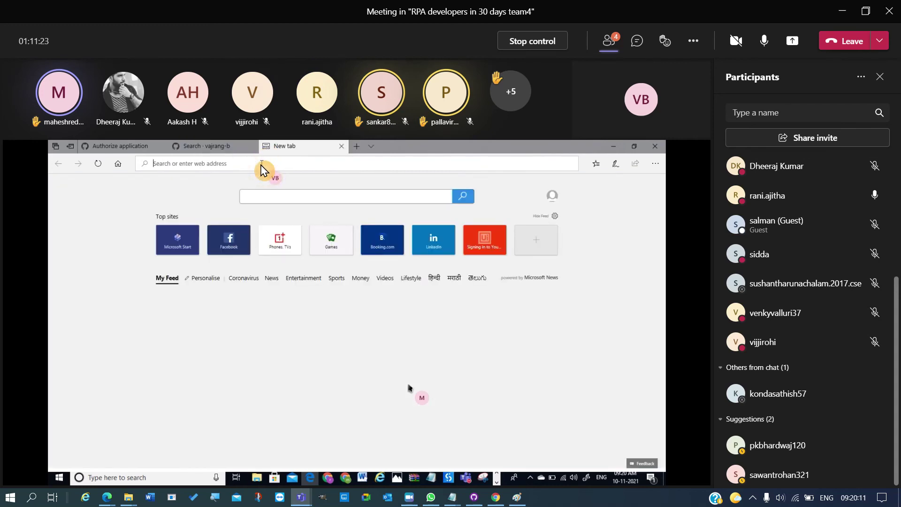
{"action": "type", "text": "vajra"}
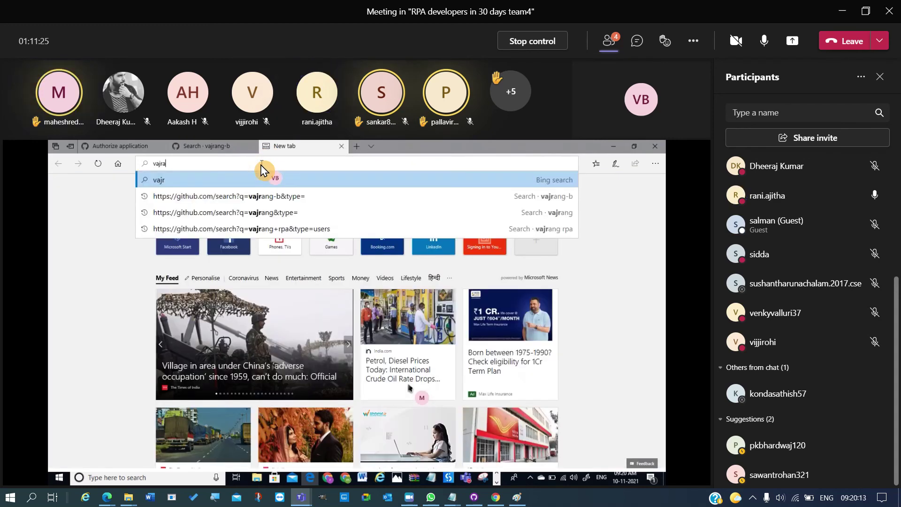
{"action": "type", "text": "ng uipath"}
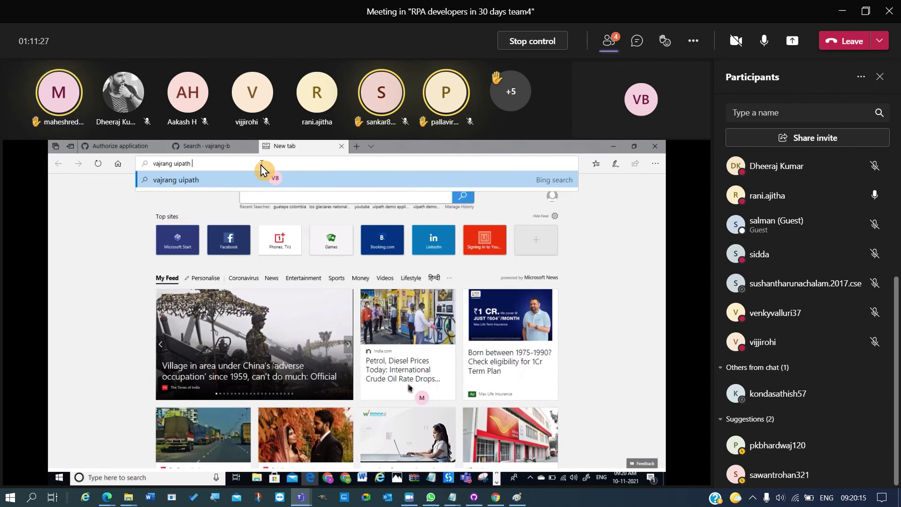
{"action": "type", "text": " github"}
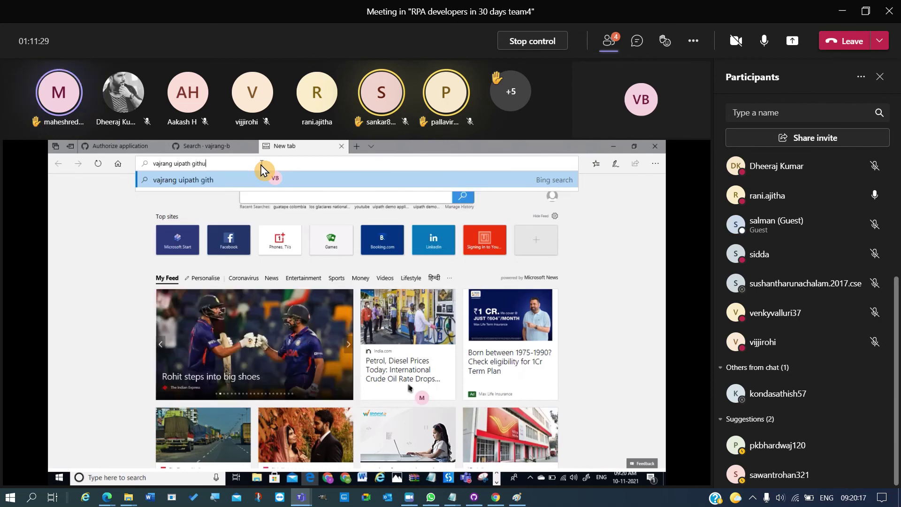
{"action": "key", "text": "Return"}
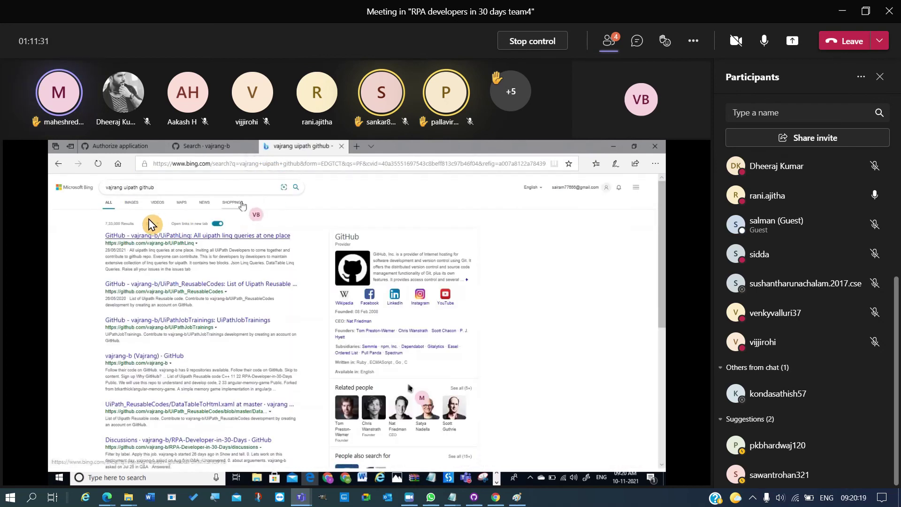
- Go from the UiPathLinq result to vajrang-b's profile, open RPA-Developer-in-30-Days, and fork it
{"action": "left_click", "coordinate": [146, 236]}
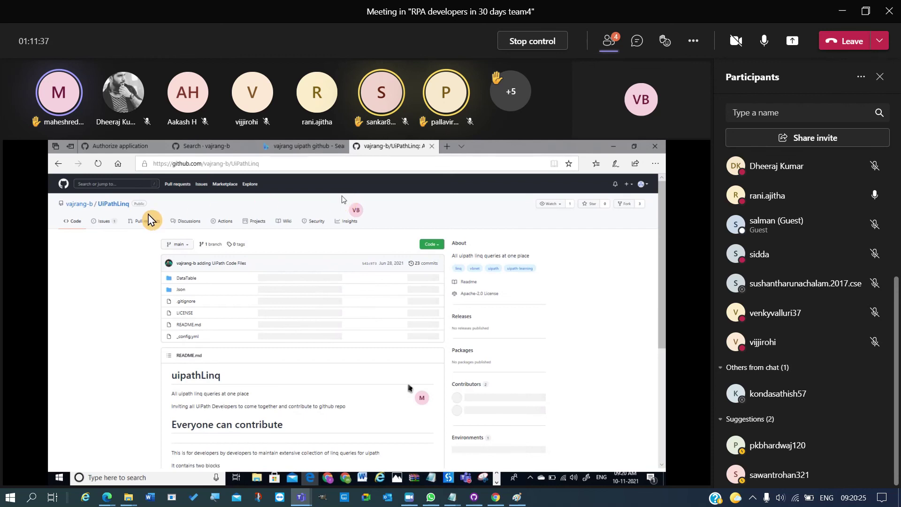
{"action": "left_click", "coordinate": [84, 207]}
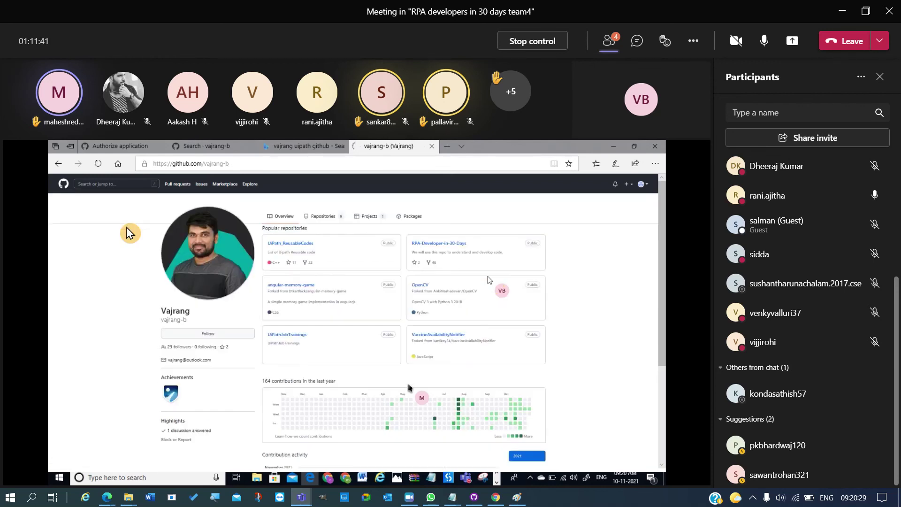
{"action": "left_click", "coordinate": [444, 244]}
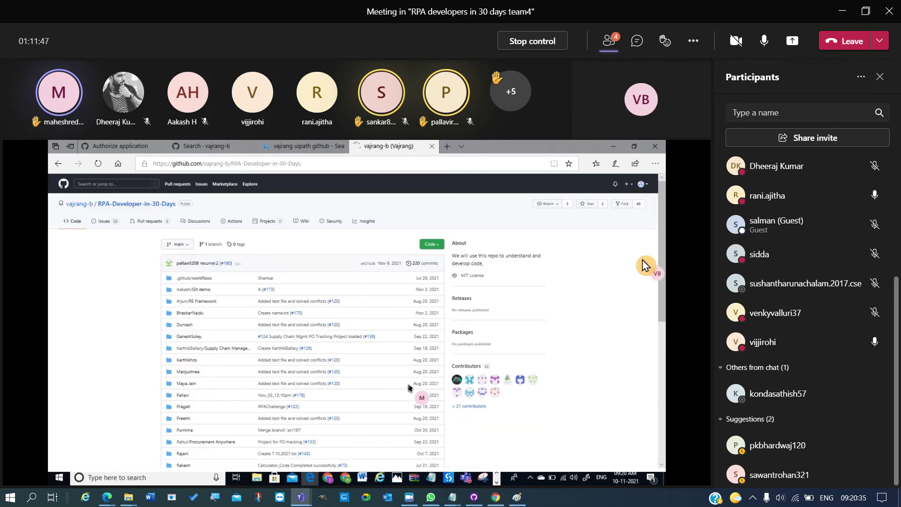
{"action": "left_click", "coordinate": [625, 208]}
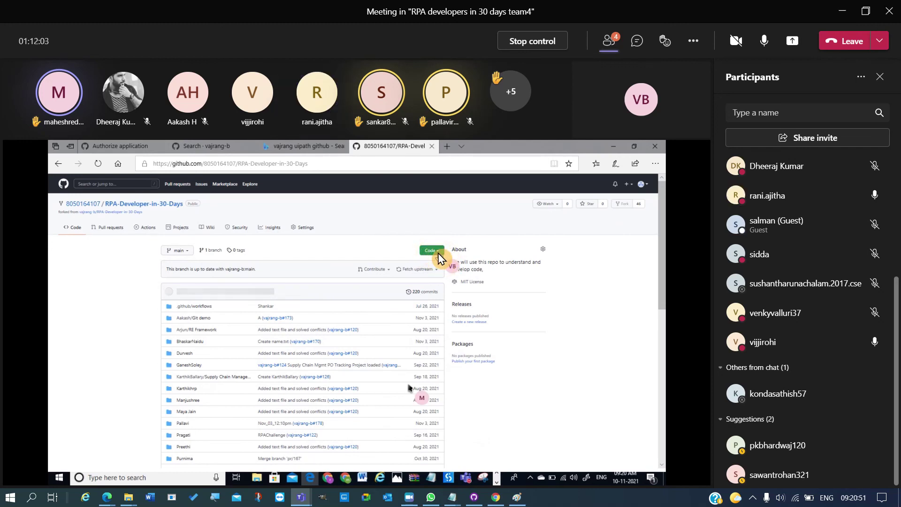
- Go through the fork's Security & analysis and Manage access settings to reach Actions secrets
{"action": "left_click", "coordinate": [435, 251]}
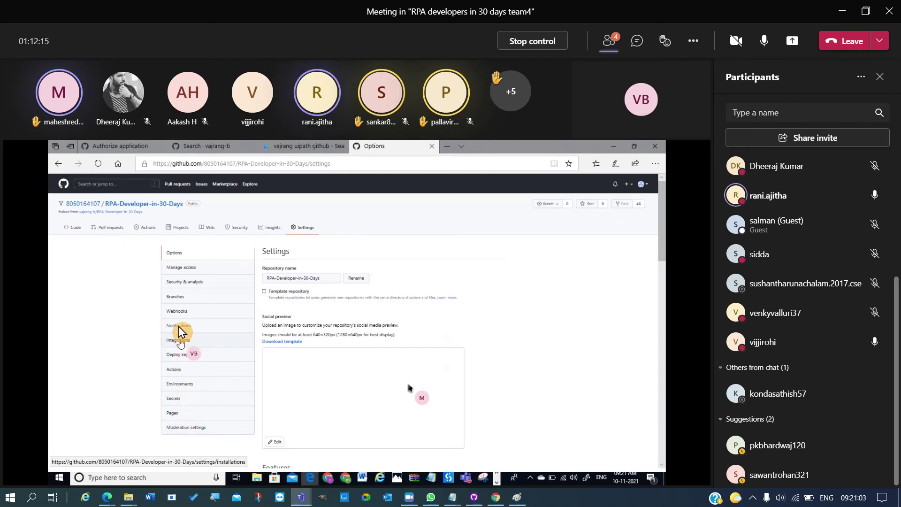
{"action": "left_click", "coordinate": [178, 283]}
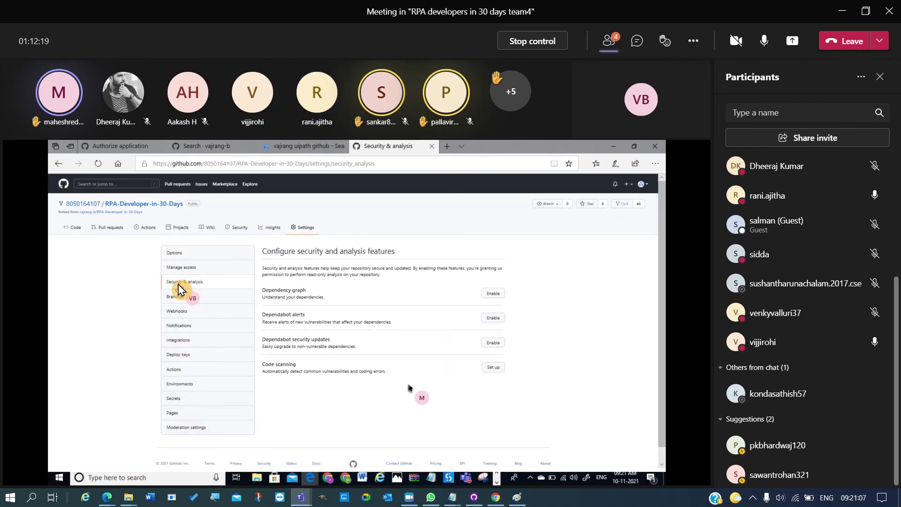
{"action": "left_click", "coordinate": [178, 271]}
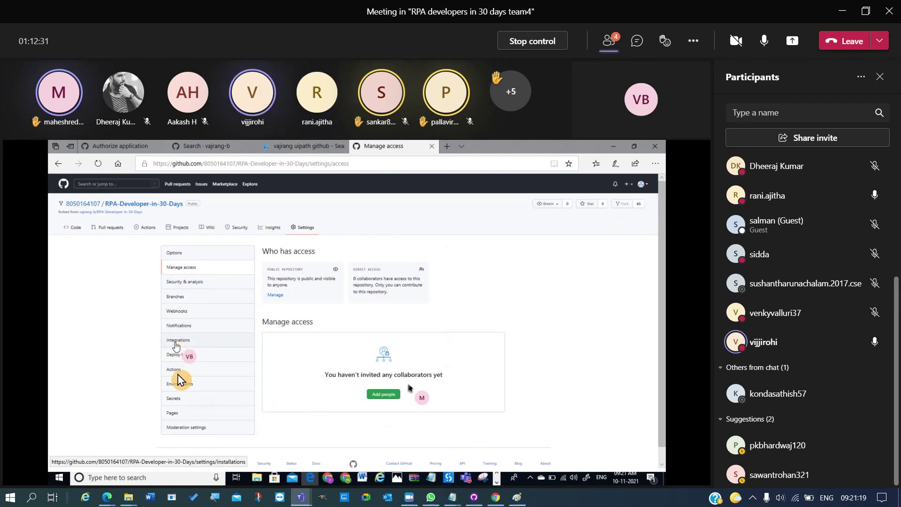
{"action": "left_click", "coordinate": [174, 399]}
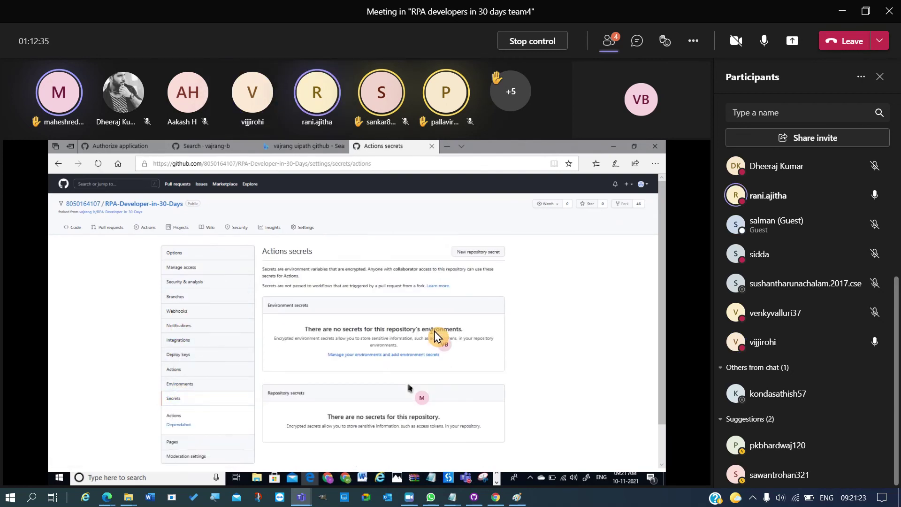
- Add a new repository secret named 'rpa' with its secret value filled in
{"action": "left_click", "coordinate": [481, 255]}
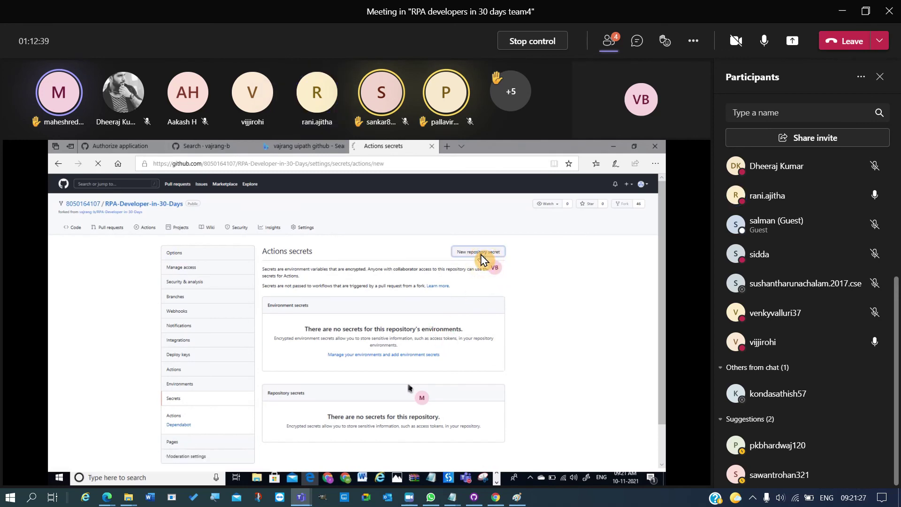
{"action": "left_click", "coordinate": [305, 277]}
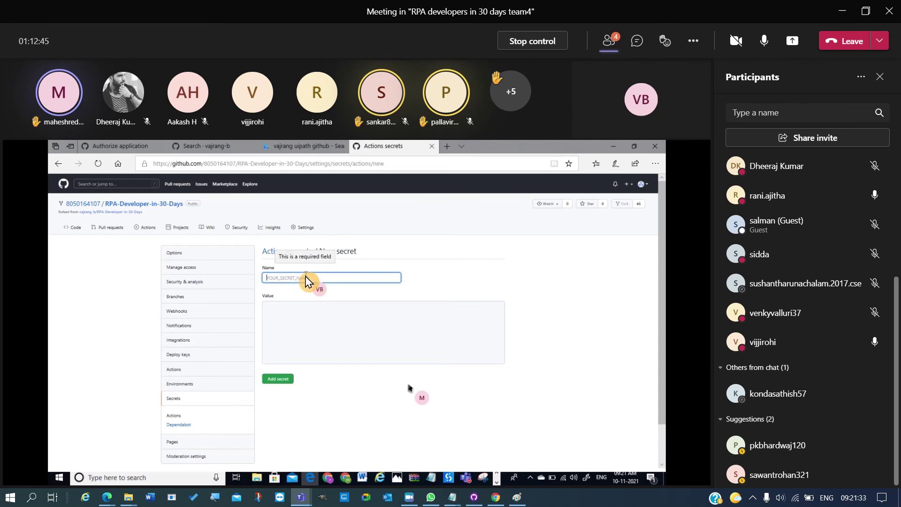
{"action": "type", "text": "rpa"}
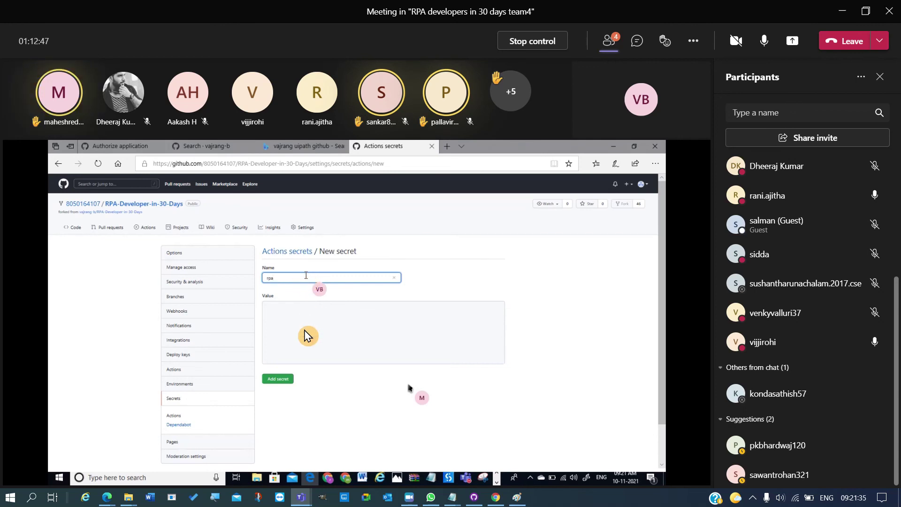
{"action": "left_click", "coordinate": [305, 334]}
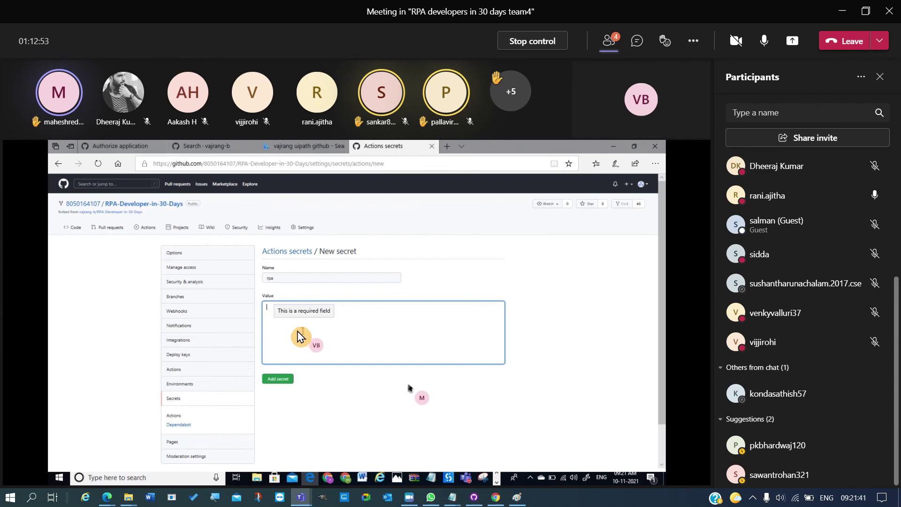
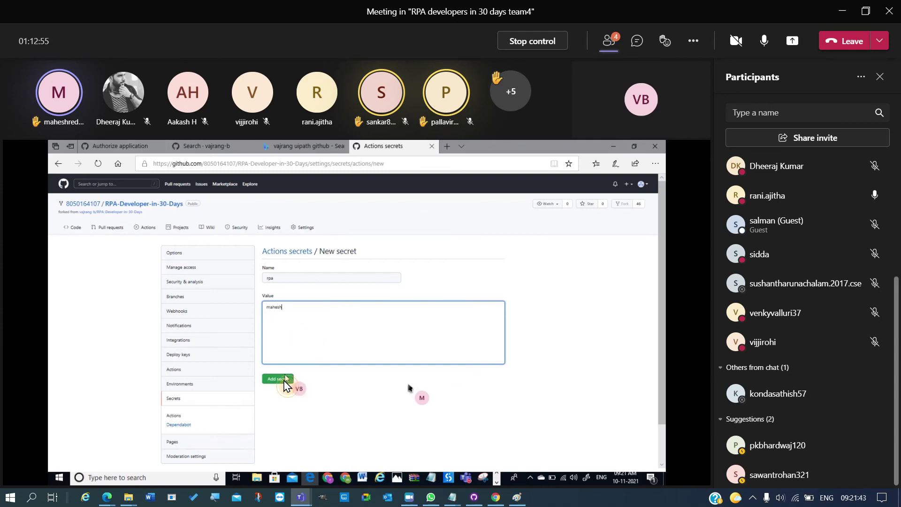
{"action": "left_click", "coordinate": [283, 379]}
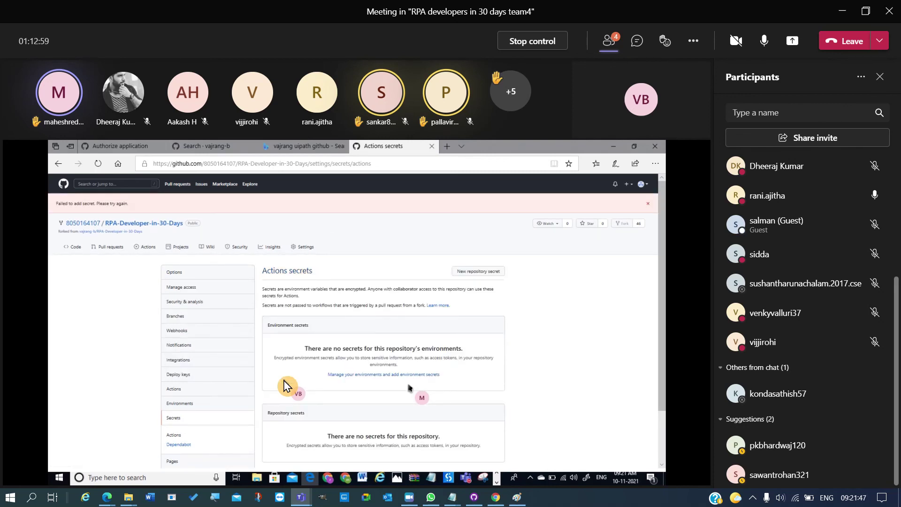
- Visit Moderation settings > Interaction limits, then return to the still-empty Actions secrets page
{"action": "scroll", "coordinate": [306, 378], "scroll_direction": "down", "scroll_amount": 2}
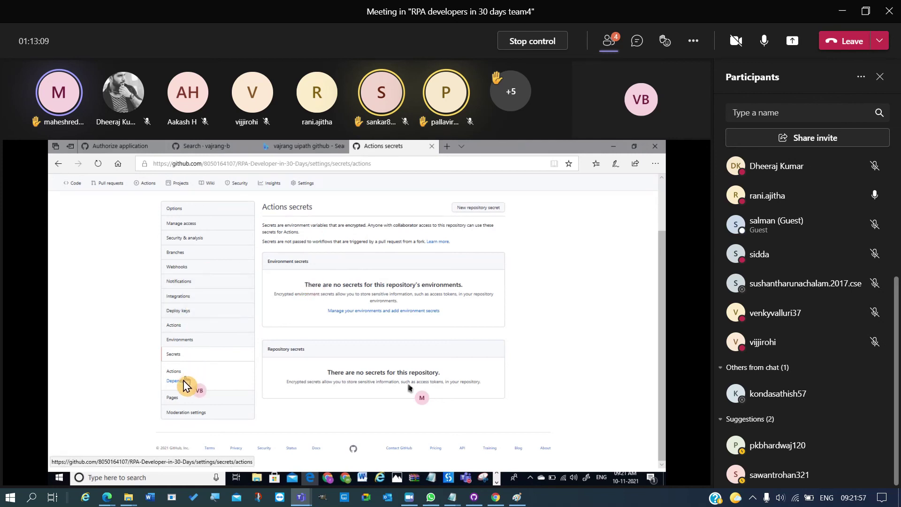
{"action": "left_click", "coordinate": [186, 413]}
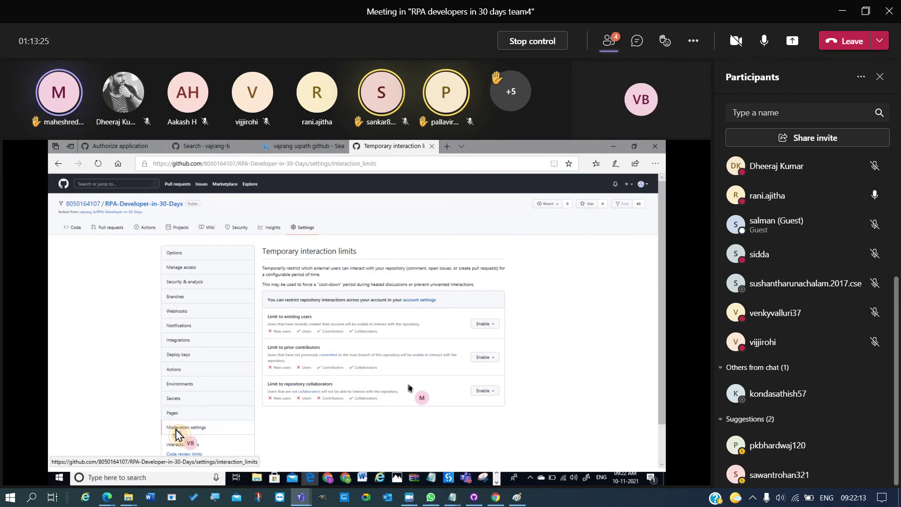
{"action": "left_click", "coordinate": [176, 431]}
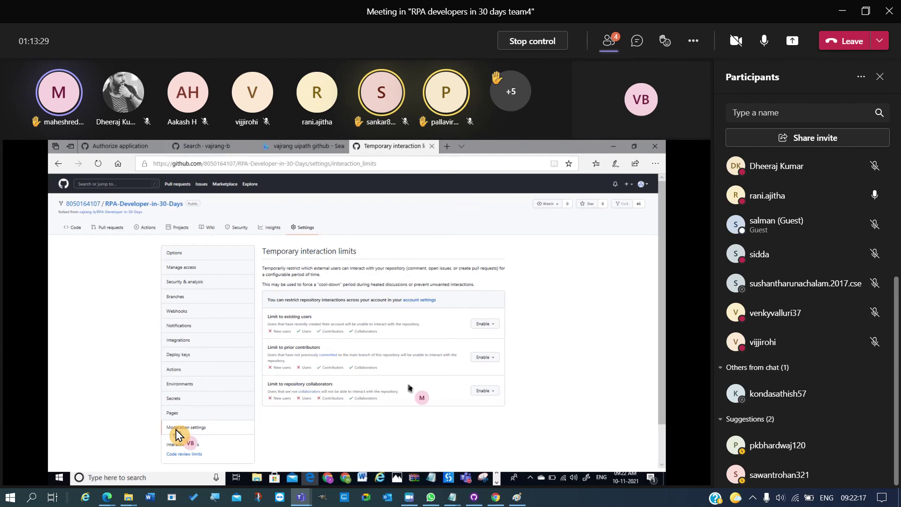
{"action": "left_click", "coordinate": [178, 430]}
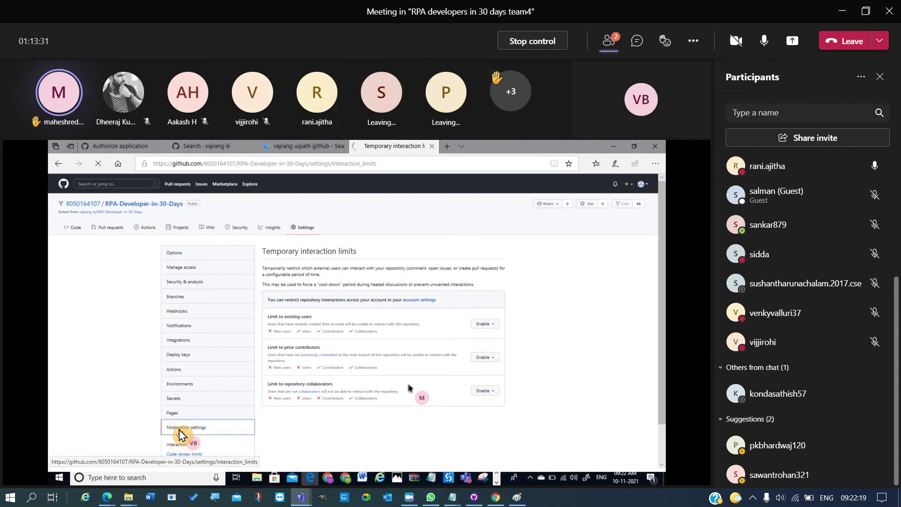
{"action": "left_click", "coordinate": [174, 403]}
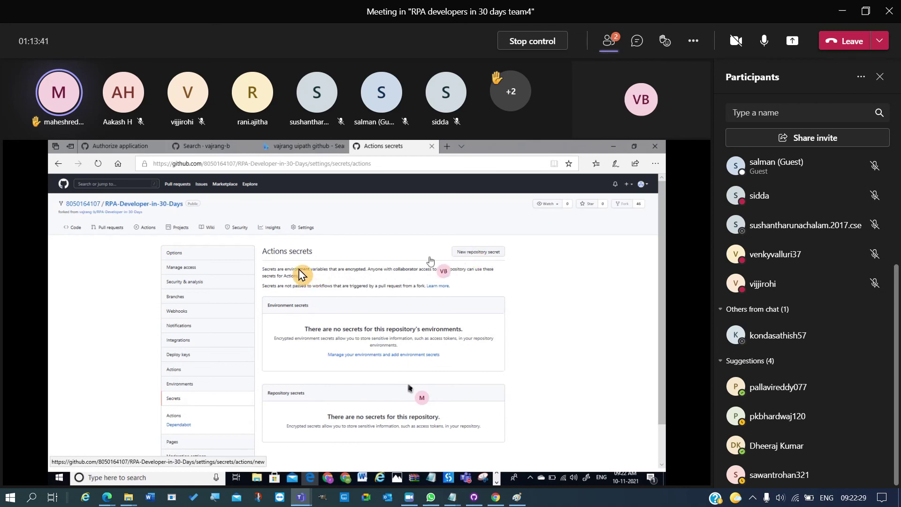
- Open the fork's Code page in a new tab and admit a waiting meeting participant
{"action": "left_click", "coordinate": [180, 269]}
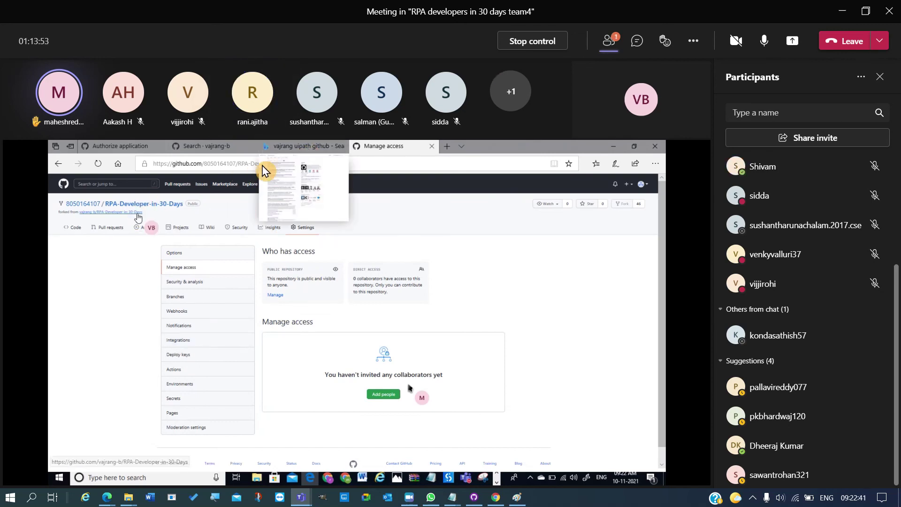
{"action": "left_click", "coordinate": [301, 149]}
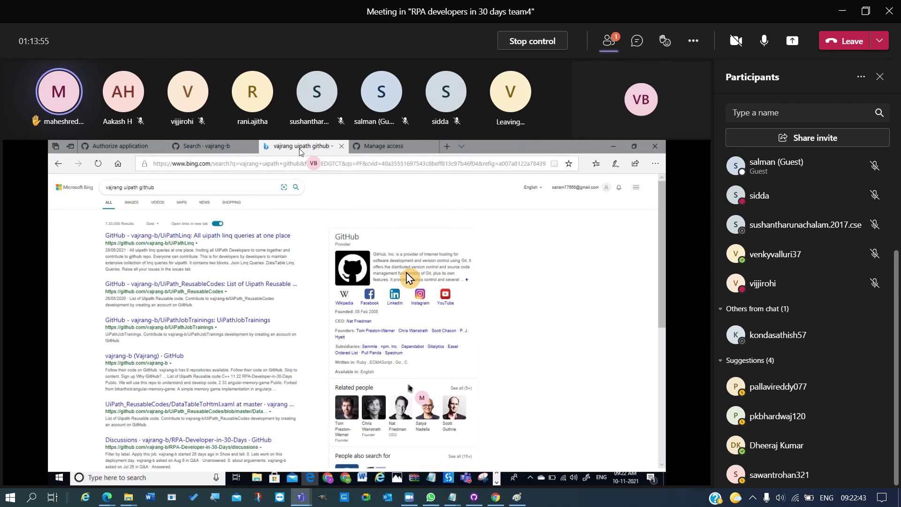
{"action": "left_click", "coordinate": [388, 145]}
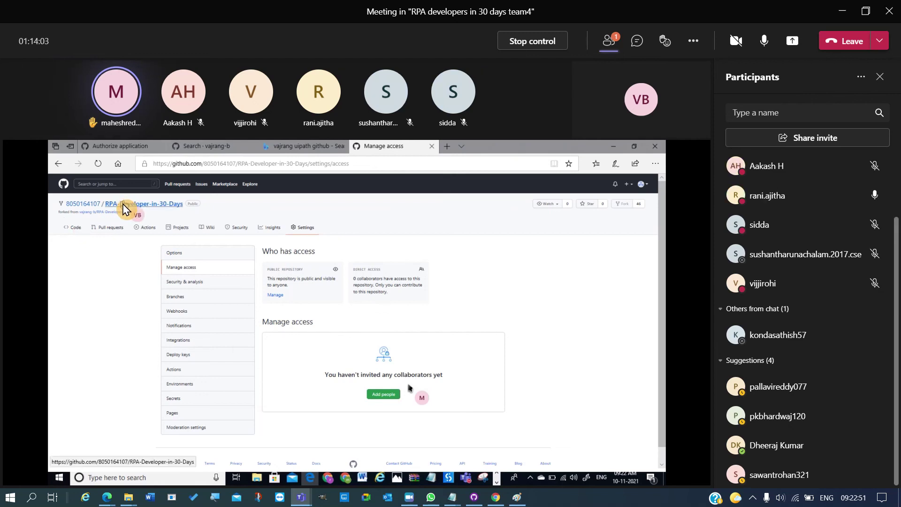
{"action": "right_click", "coordinate": [125, 207]}
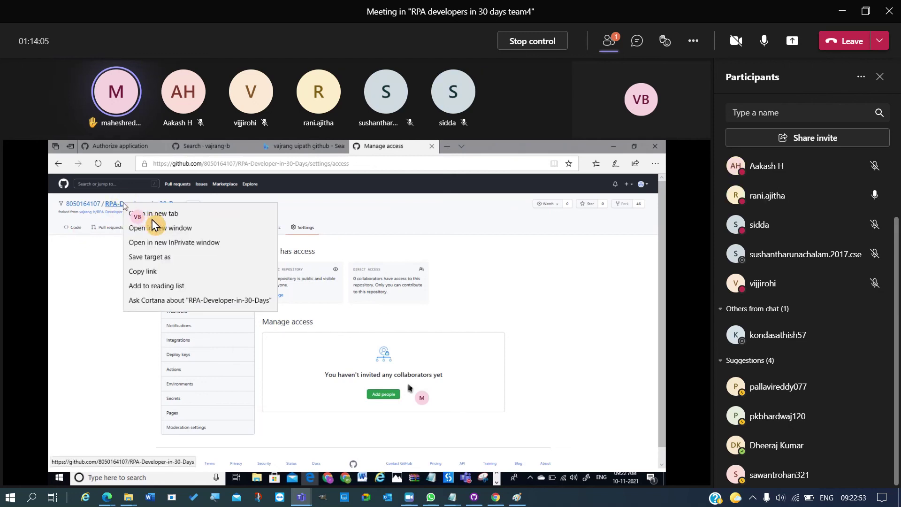
{"action": "left_click", "coordinate": [209, 213]}
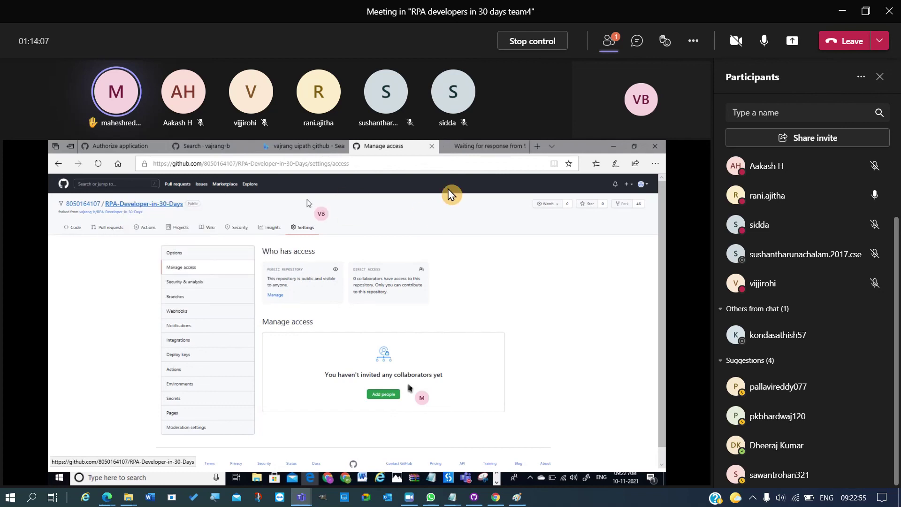
{"action": "left_click", "coordinate": [479, 149]}
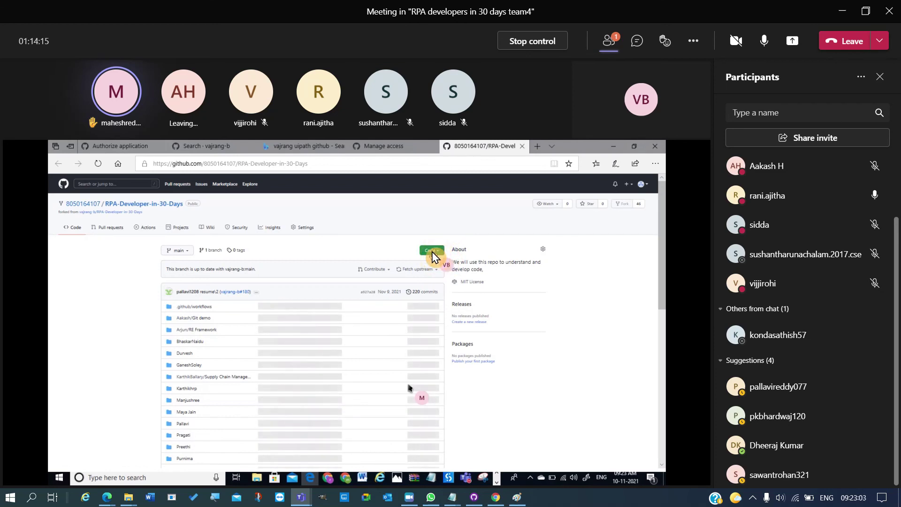
{"action": "left_click", "coordinate": [394, 295]}
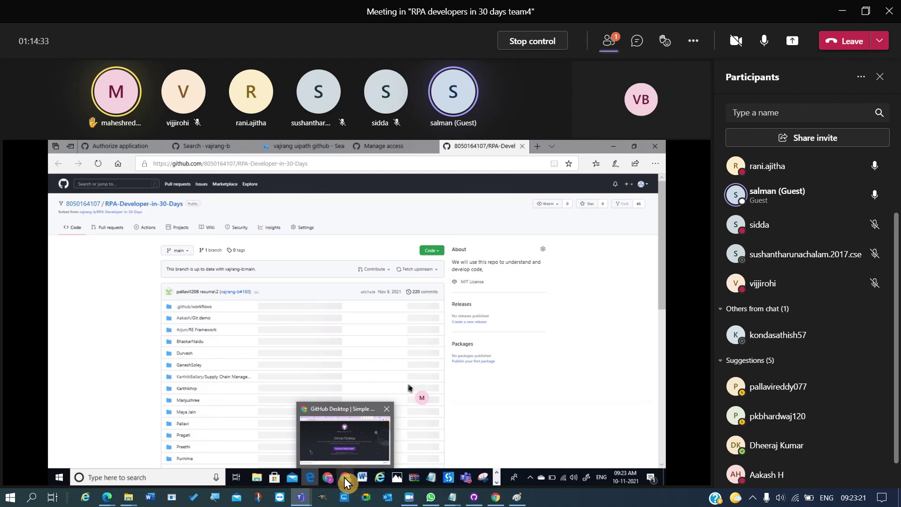
- Replace the GitHub Desktop download page in Chrome with the github.com dashboard
{"action": "left_click", "coordinate": [345, 477]}
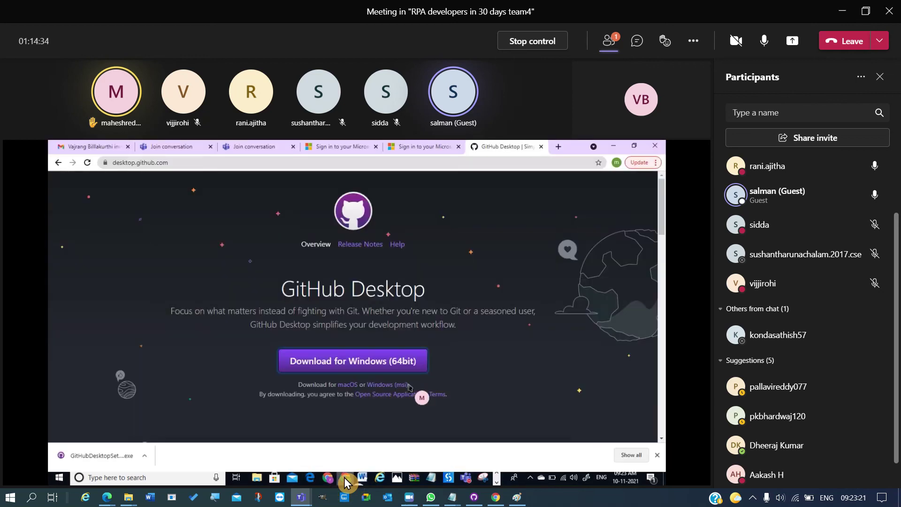
{"action": "left_click", "coordinate": [389, 163]}
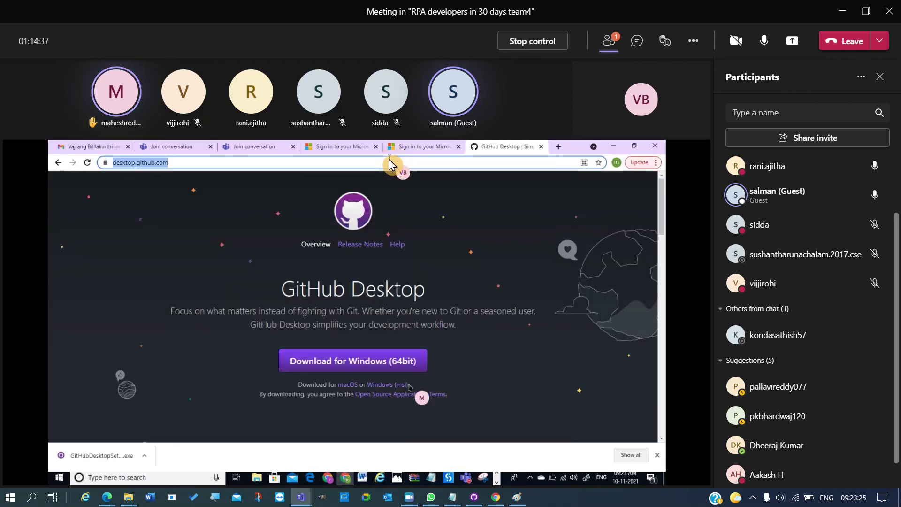
{"action": "type", "text": "github"}
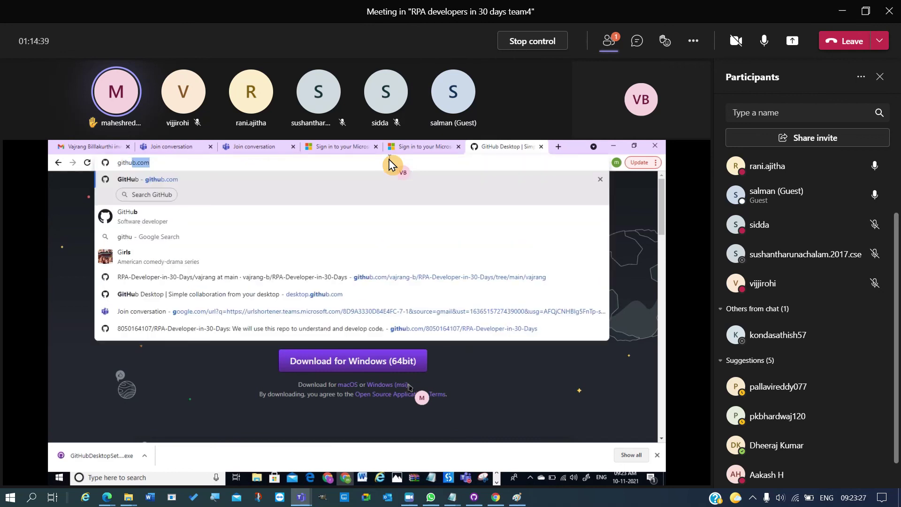
{"action": "key", "text": "Return"}
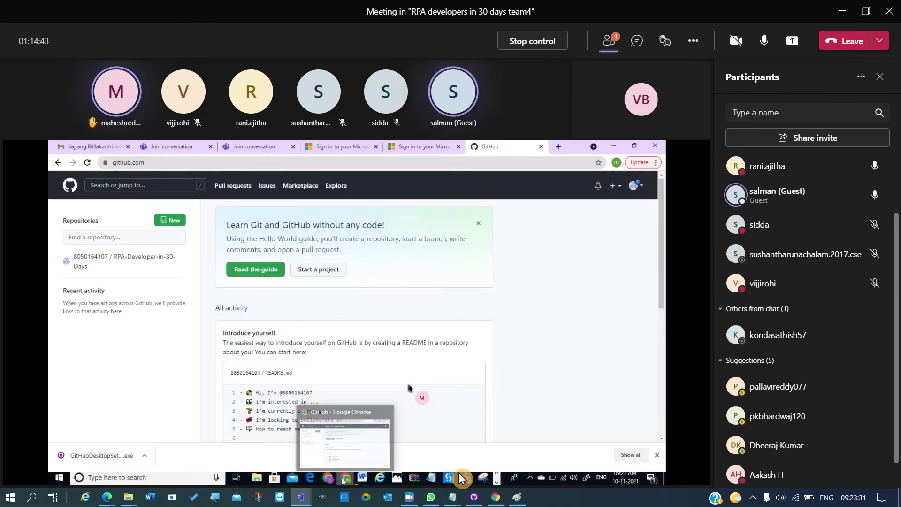
{"action": "left_click", "coordinate": [498, 479]}
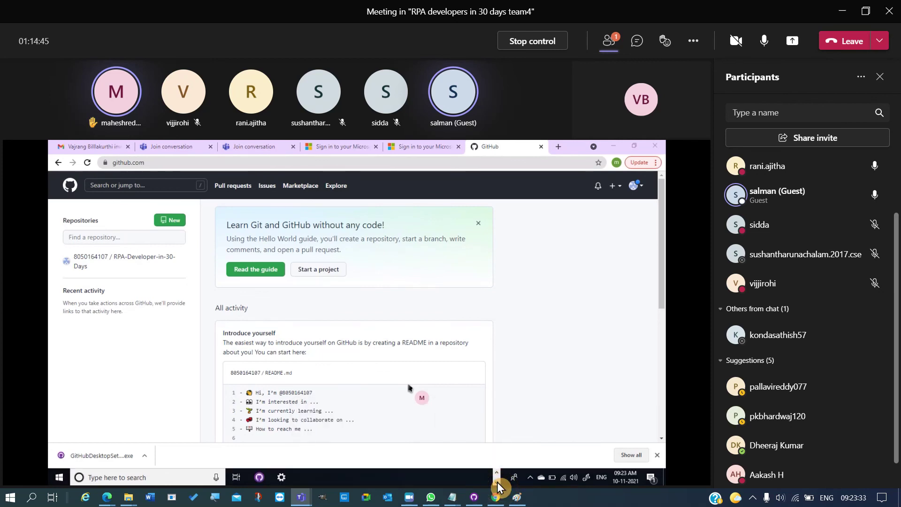
- Set Google Chrome as the default web browser instead of Microsoft Edge
{"action": "left_click", "coordinate": [284, 478]}
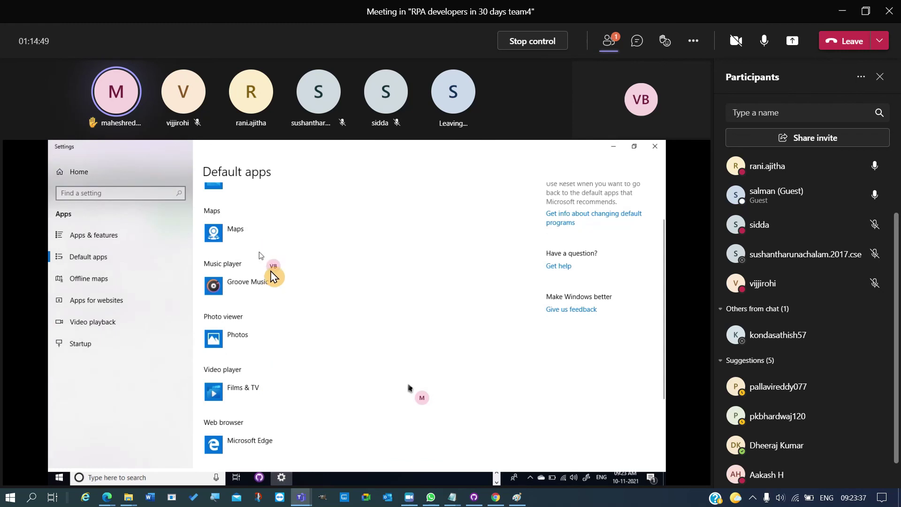
{"action": "left_click", "coordinate": [265, 452]}
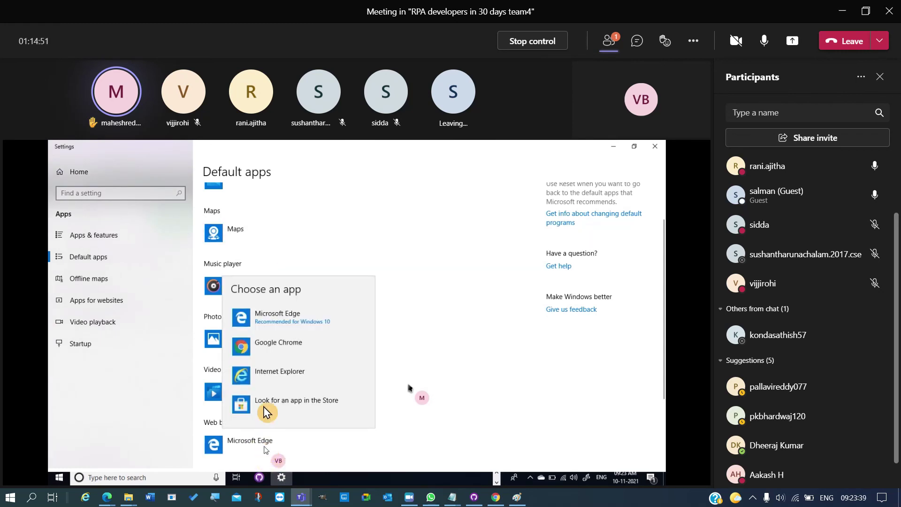
{"action": "left_click", "coordinate": [275, 355]}
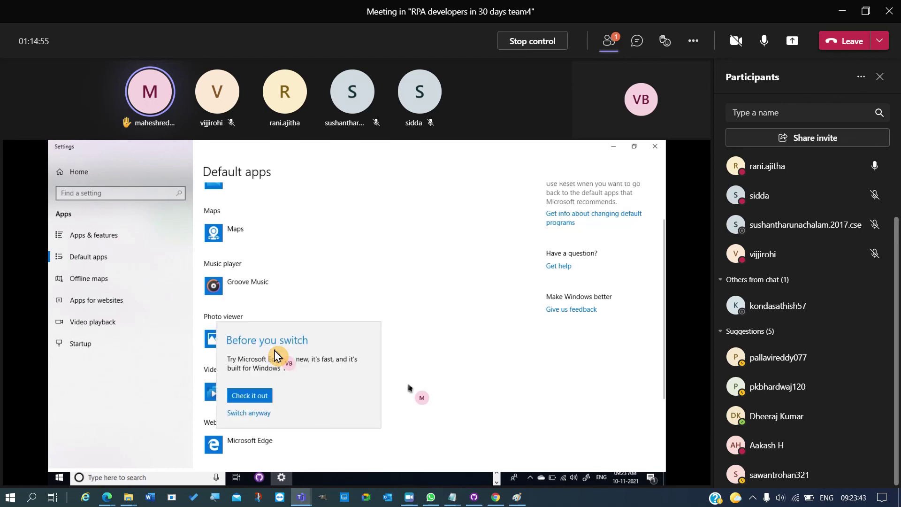
{"action": "left_click", "coordinate": [259, 399]}
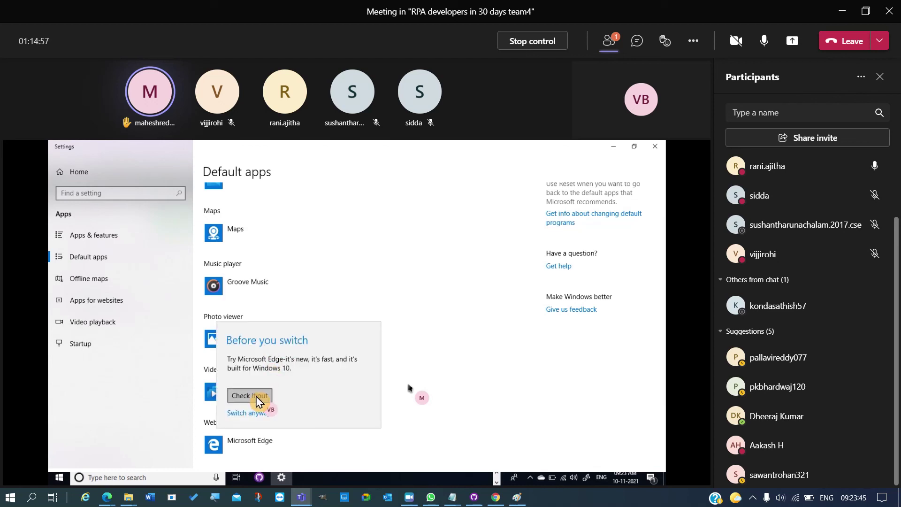
{"action": "left_click", "coordinate": [251, 414]}
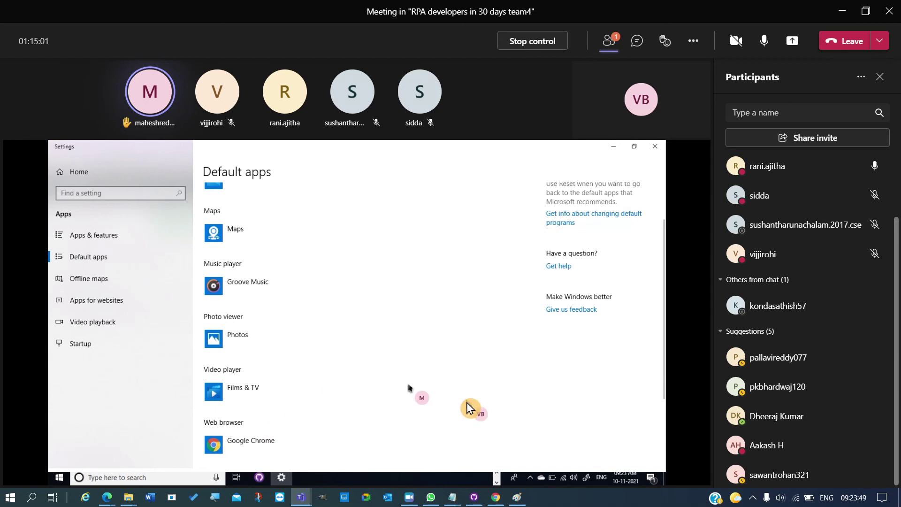
{"action": "left_click", "coordinate": [499, 477]}
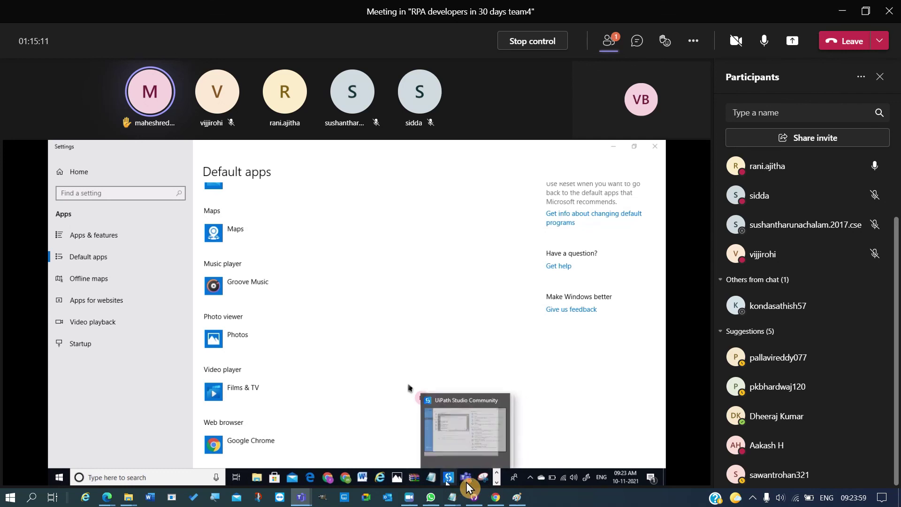
- Minimise the Settings, Chrome and Edge windows to reveal GitHub Desktop
{"action": "left_click", "coordinate": [157, 477]}
{"action": "type", "text": "github"}
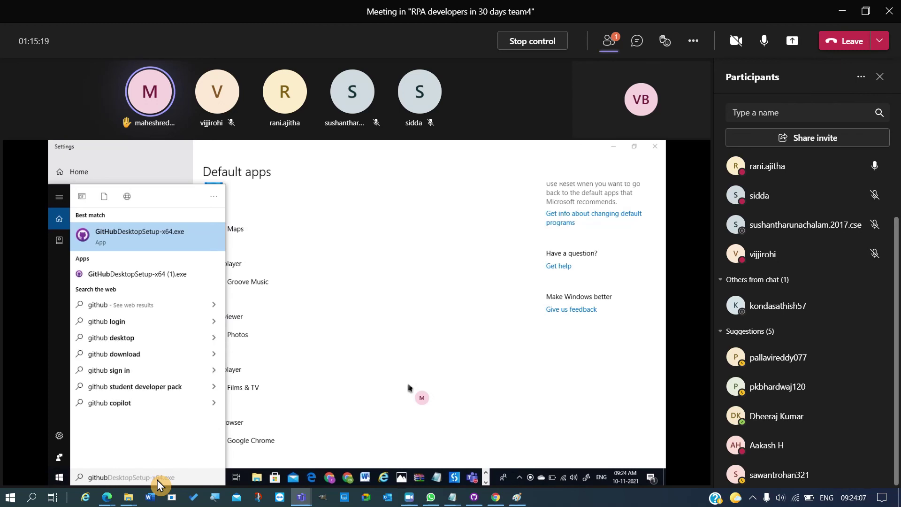
{"action": "key", "text": "Down"}
{"action": "key", "text": "Down"}
{"action": "key", "text": "Down"}
{"action": "key", "text": "Down"}
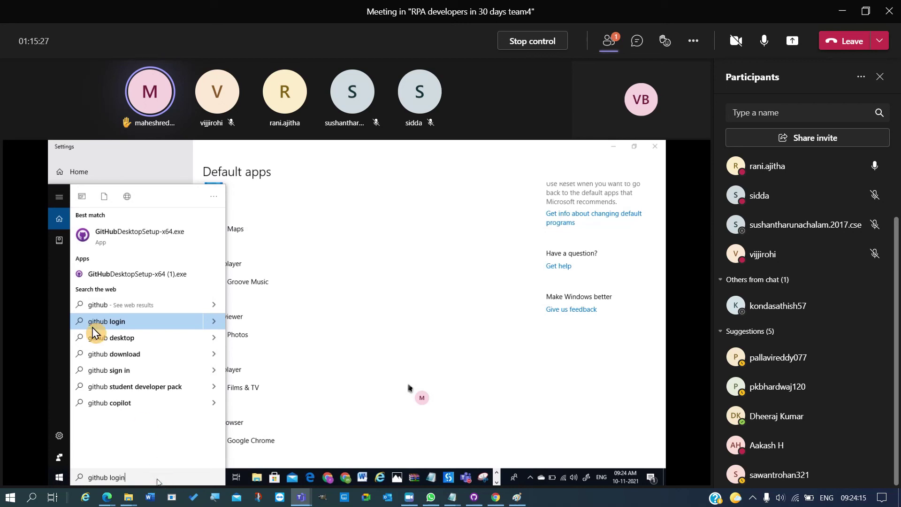
{"action": "left_click", "coordinate": [459, 368]}
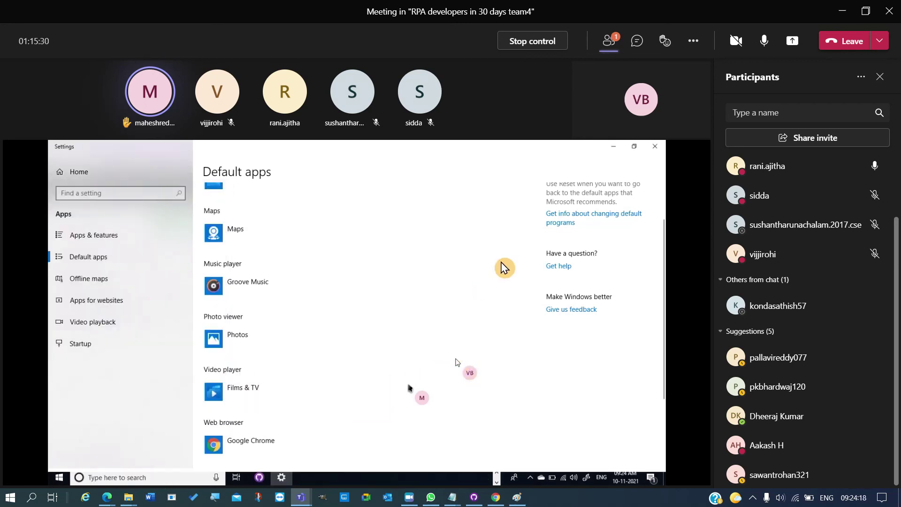
{"action": "left_click", "coordinate": [613, 153]}
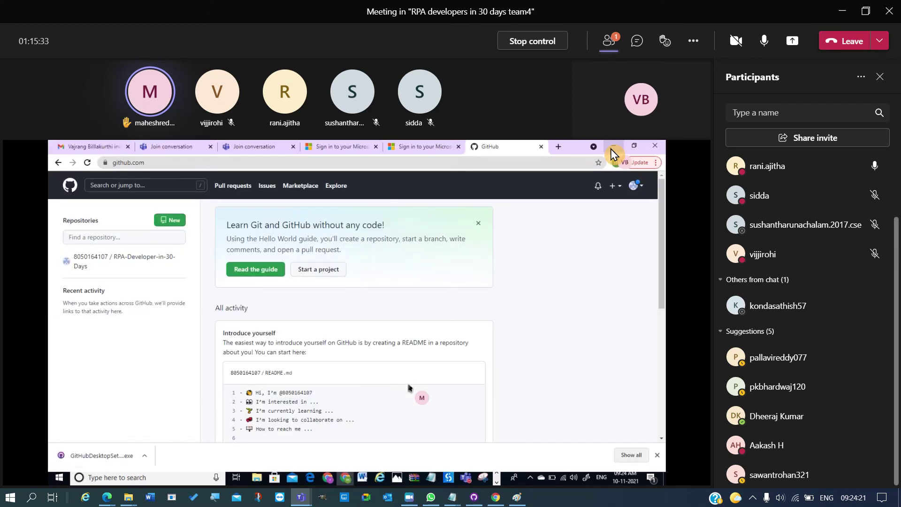
{"action": "left_click", "coordinate": [612, 153]}
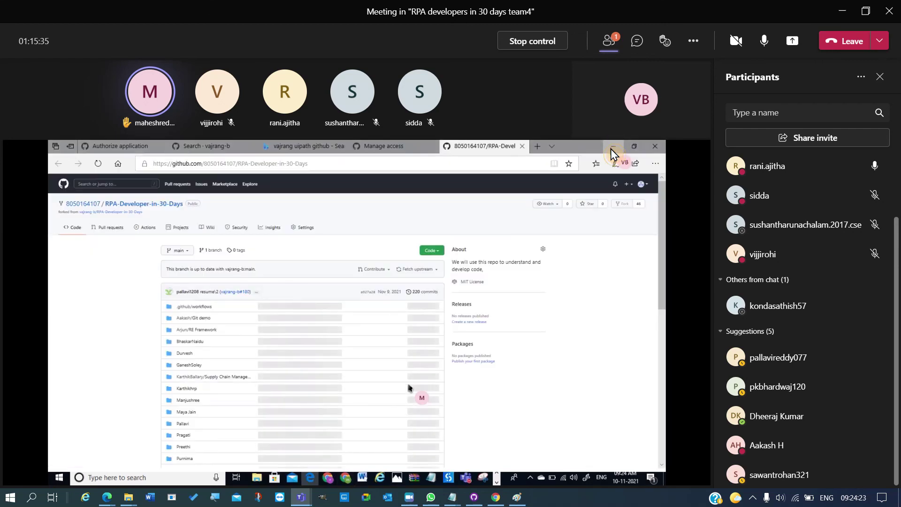
{"action": "left_click", "coordinate": [613, 154]}
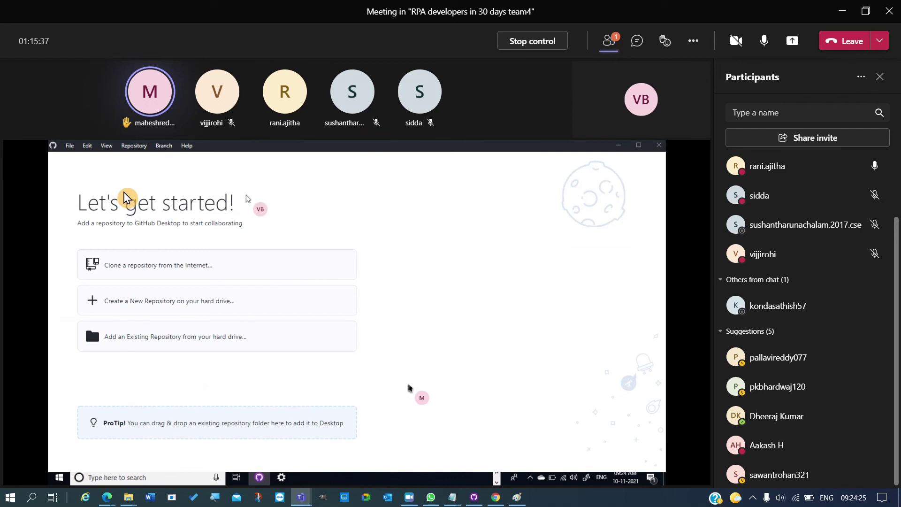
- Pin GitHub Desktop to the taskbar for quick access
{"action": "left_click", "coordinate": [69, 146]}
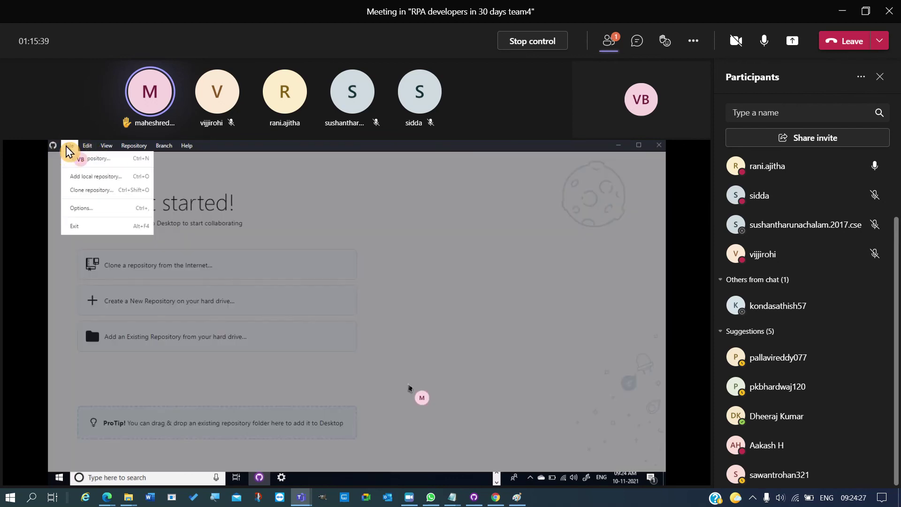
{"action": "right_click", "coordinate": [260, 479]}
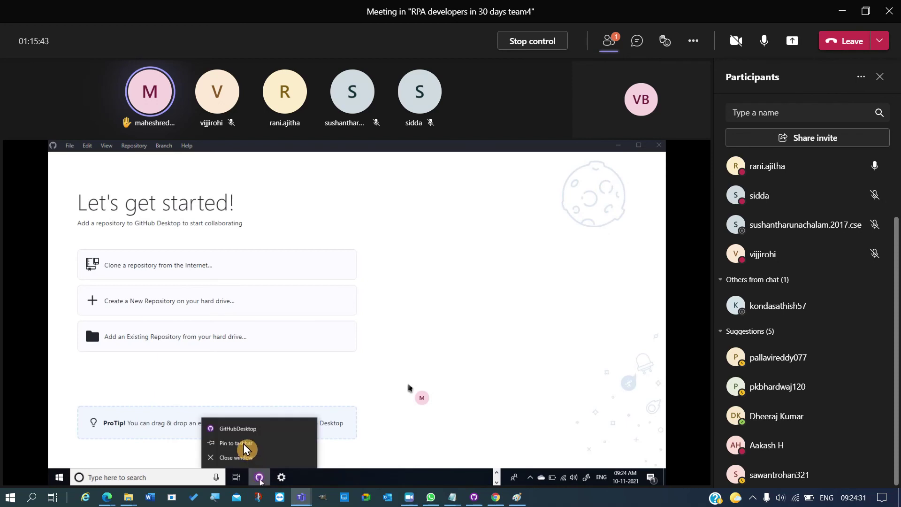
{"action": "left_click", "coordinate": [244, 445]}
{"action": "left_click", "coordinate": [81, 147]}
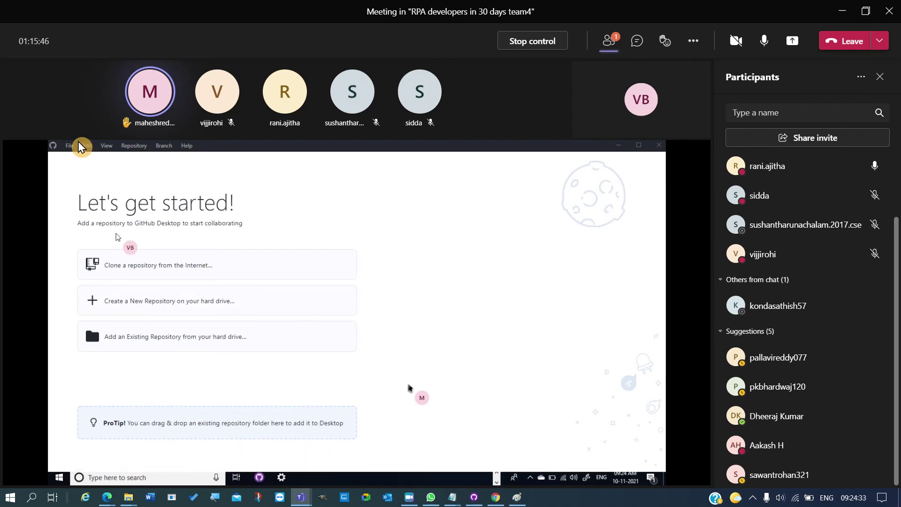
- Start cloning a repository from the internet and sign in via the browser
{"action": "left_click", "coordinate": [162, 271]}
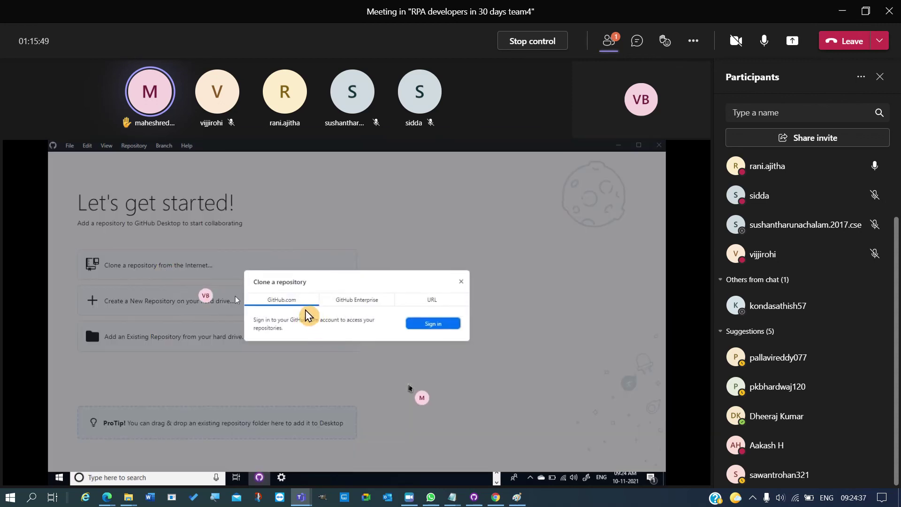
{"action": "left_click", "coordinate": [433, 324]}
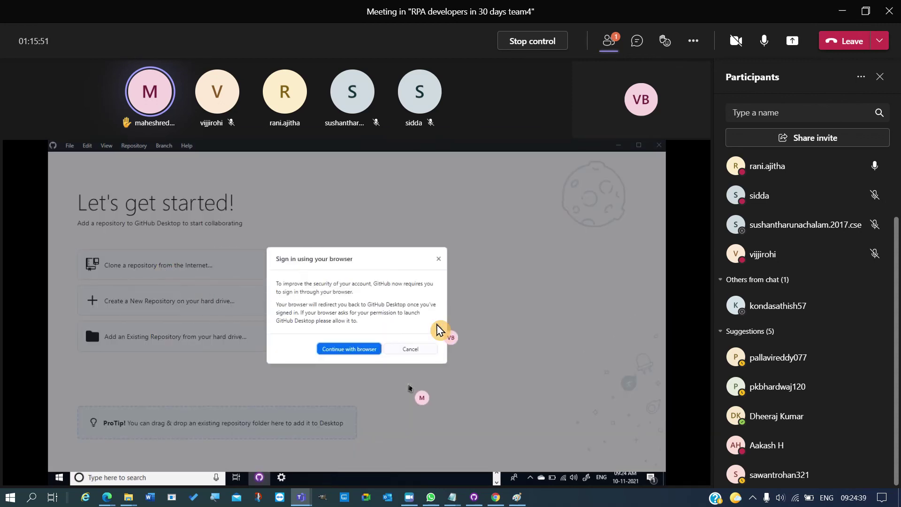
{"action": "left_click", "coordinate": [371, 353]}
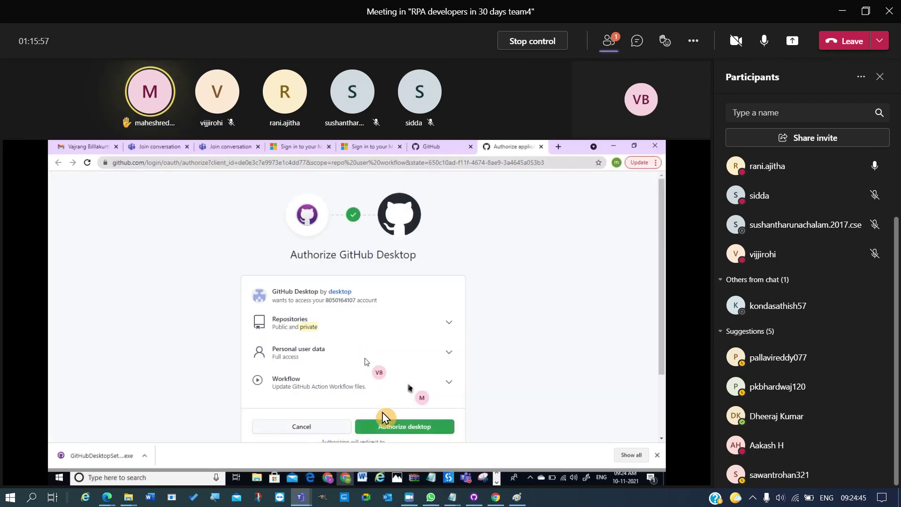
- Authorize GitHub Desktop with the saved password and always allow github.com to open it
{"action": "left_click", "coordinate": [384, 428]}
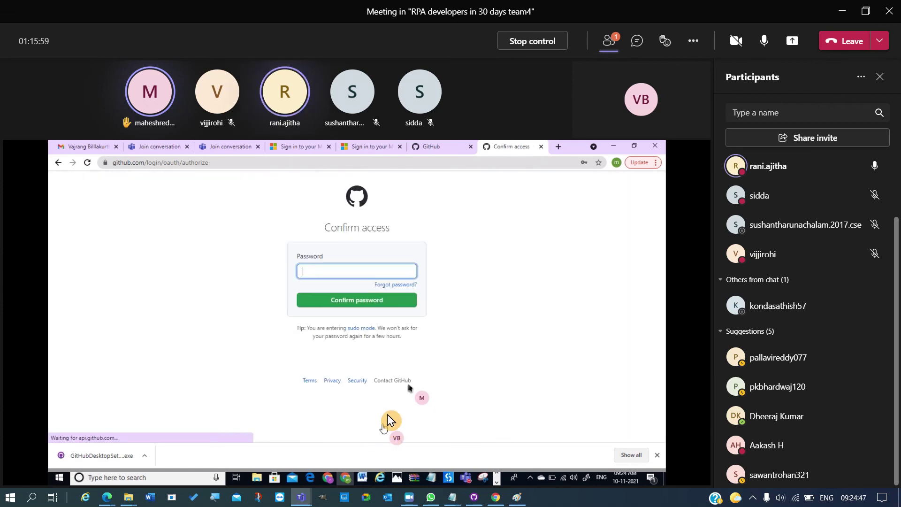
{"action": "left_click", "coordinate": [364, 275]}
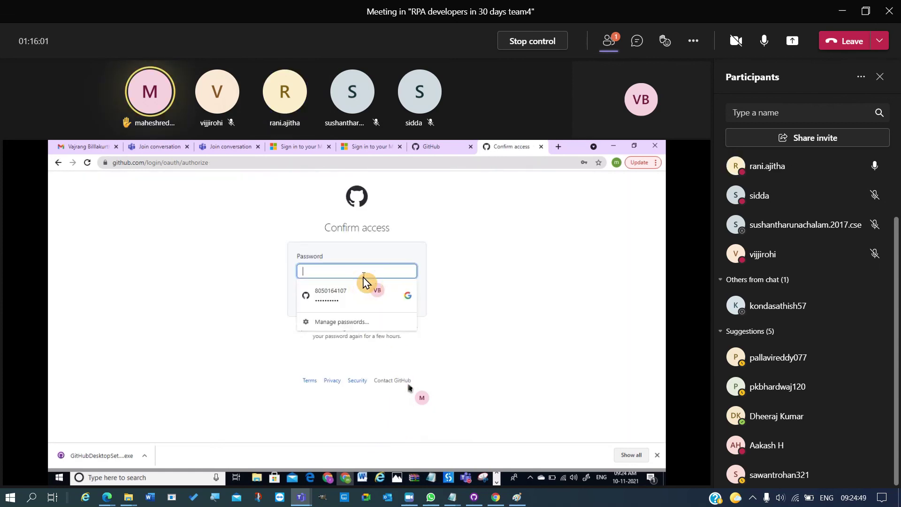
{"action": "left_click", "coordinate": [346, 297]}
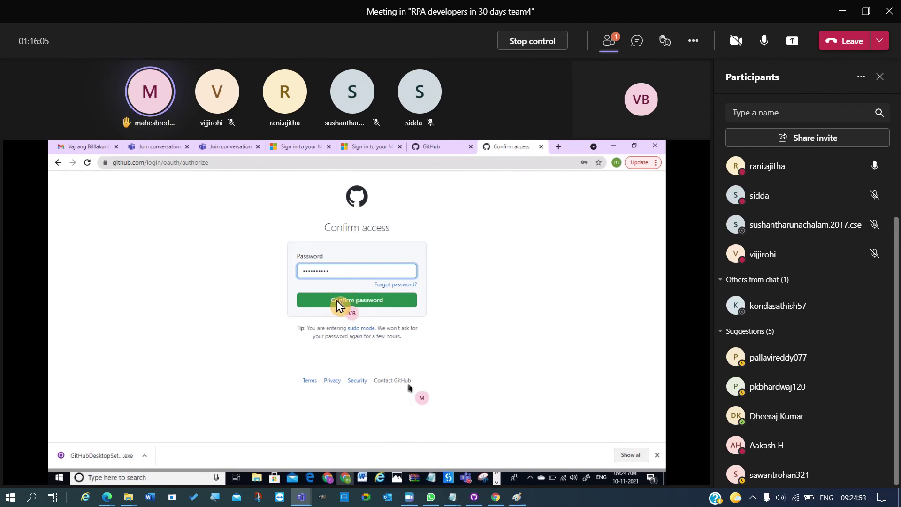
{"action": "left_click", "coordinate": [340, 302]}
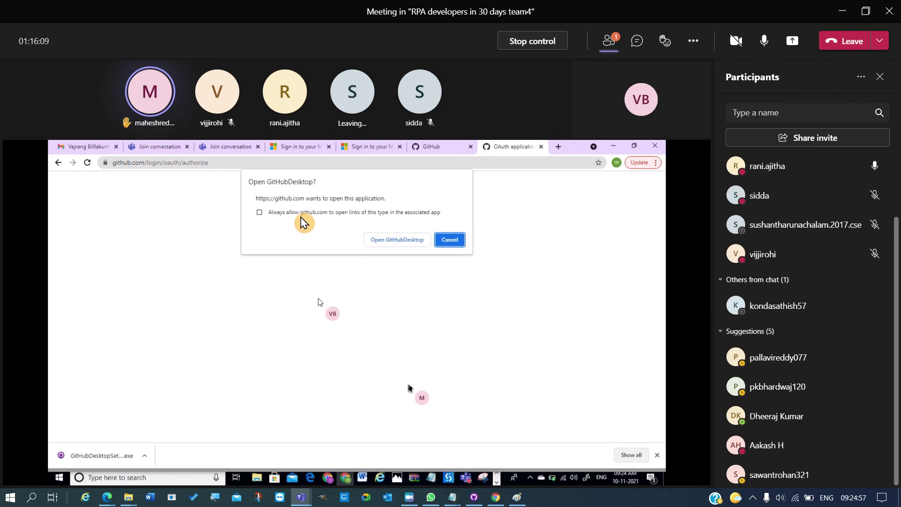
{"action": "left_click", "coordinate": [302, 213]}
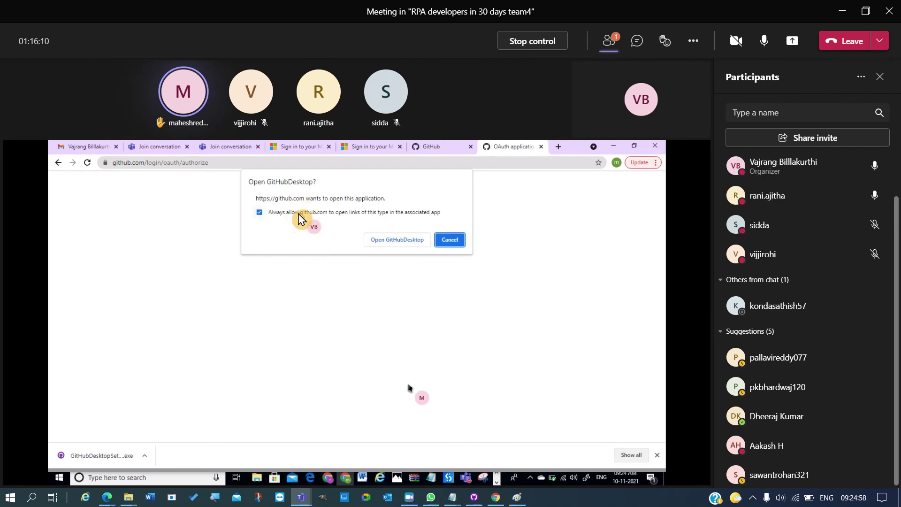
{"action": "left_click", "coordinate": [384, 241]}
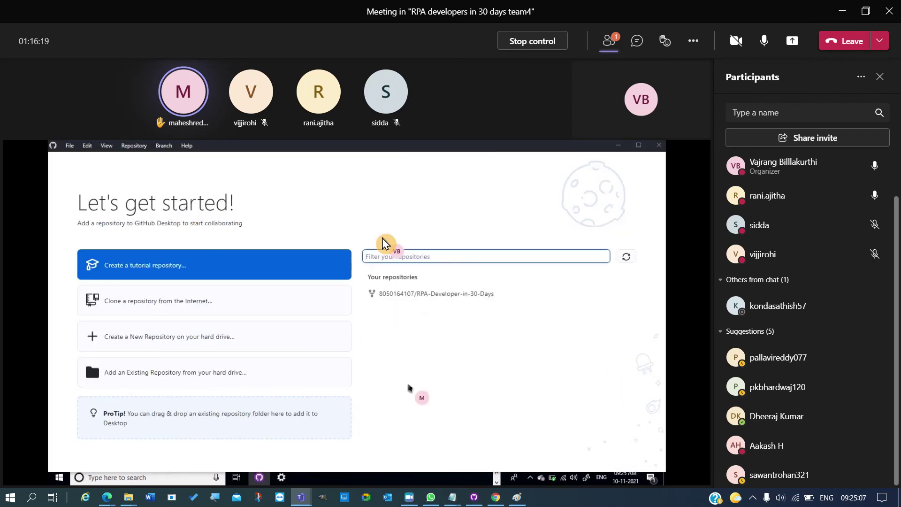
- Select the RPA-Developer-in-30-Days fork and clone it into the local GitHub folder
{"action": "left_click", "coordinate": [483, 299]}
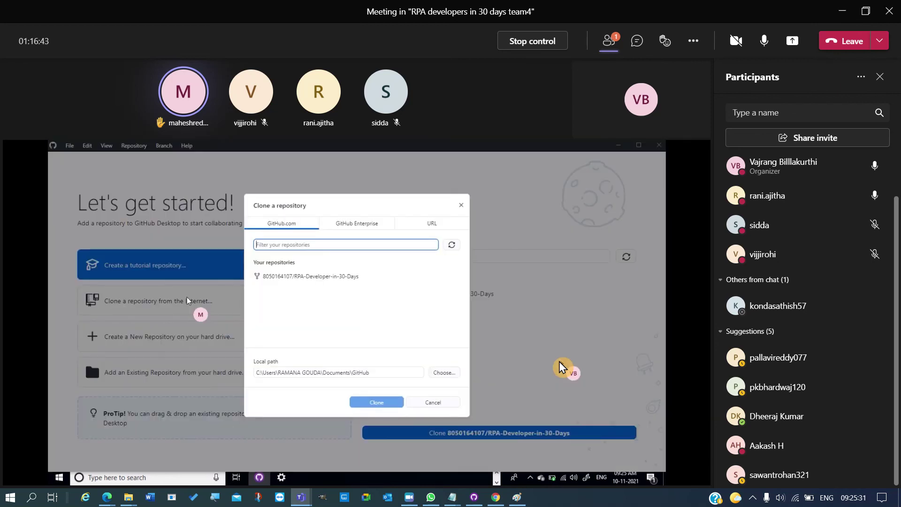
{"action": "left_click", "coordinate": [444, 310]}
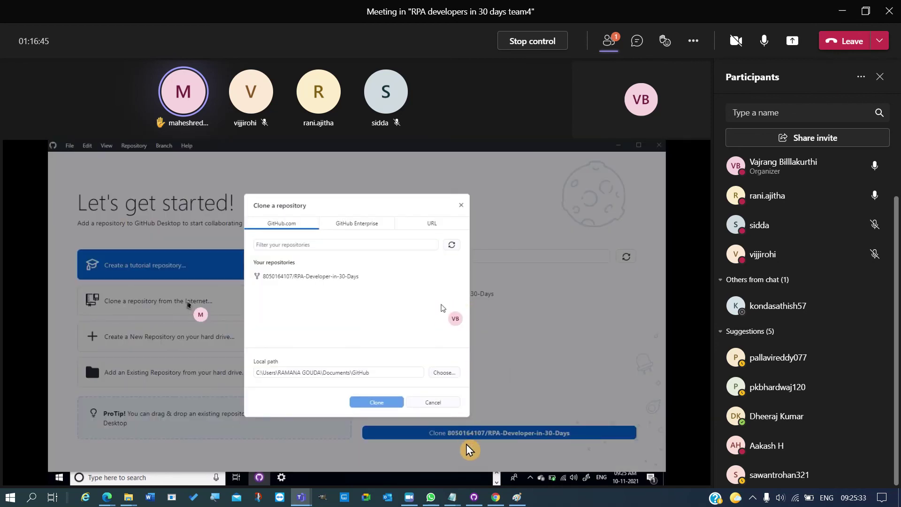
{"action": "left_click", "coordinate": [446, 403]}
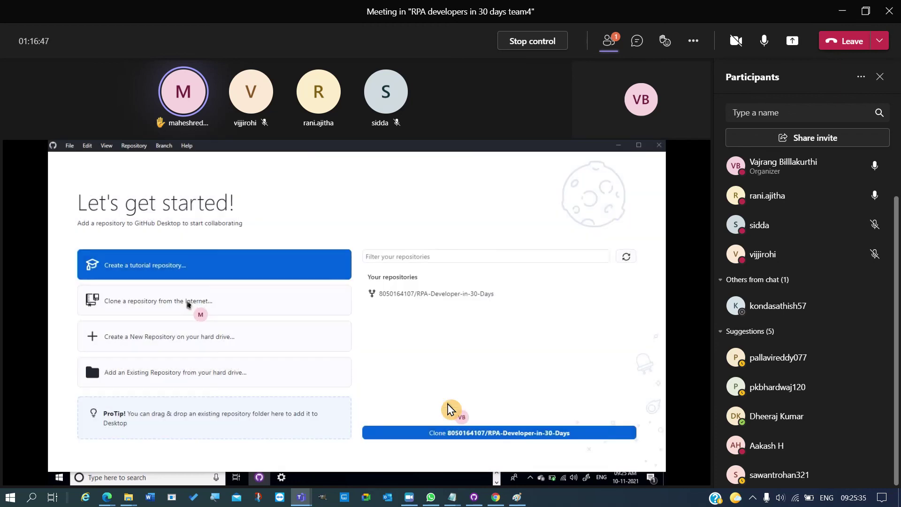
{"action": "left_click", "coordinate": [425, 296]}
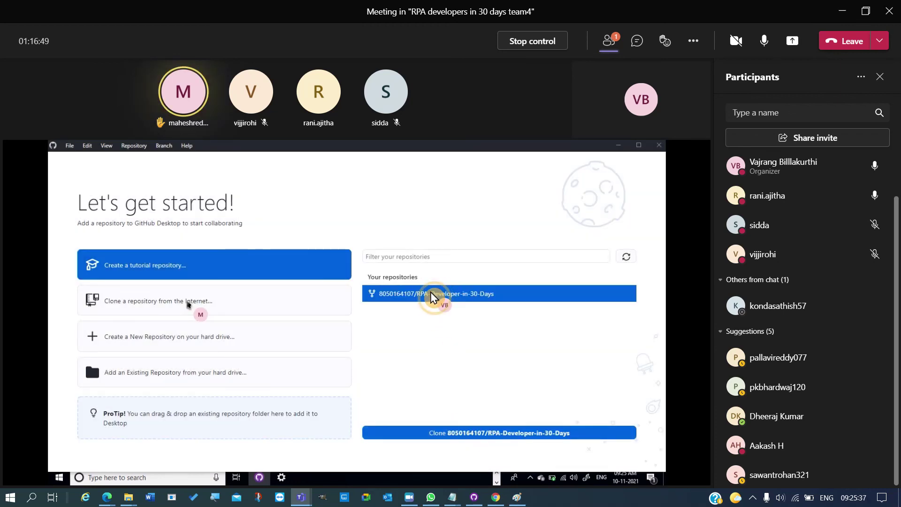
{"action": "left_click", "coordinate": [444, 433]}
{"action": "left_click", "coordinate": [377, 361]}
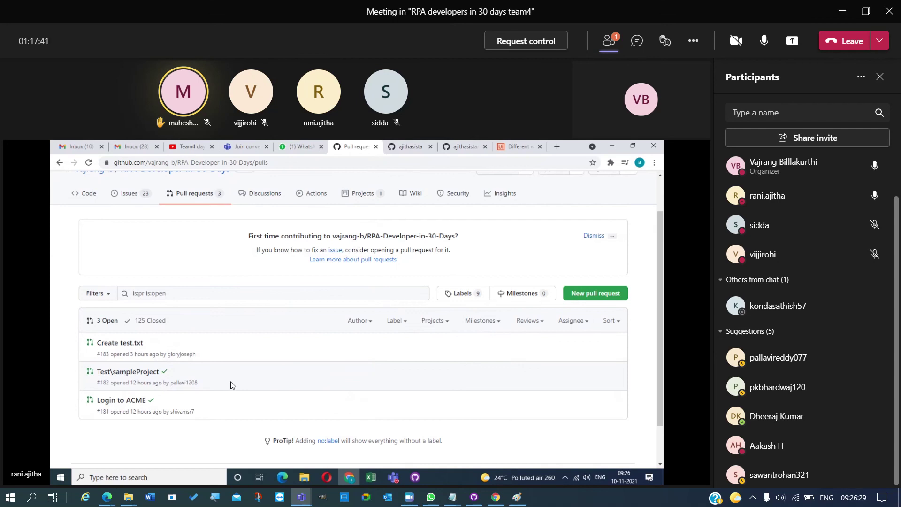
- Close the extra Chrome tab, leaving the vajrang-b pull requests list showing
{"action": "key", "text": "alt+Tab"}
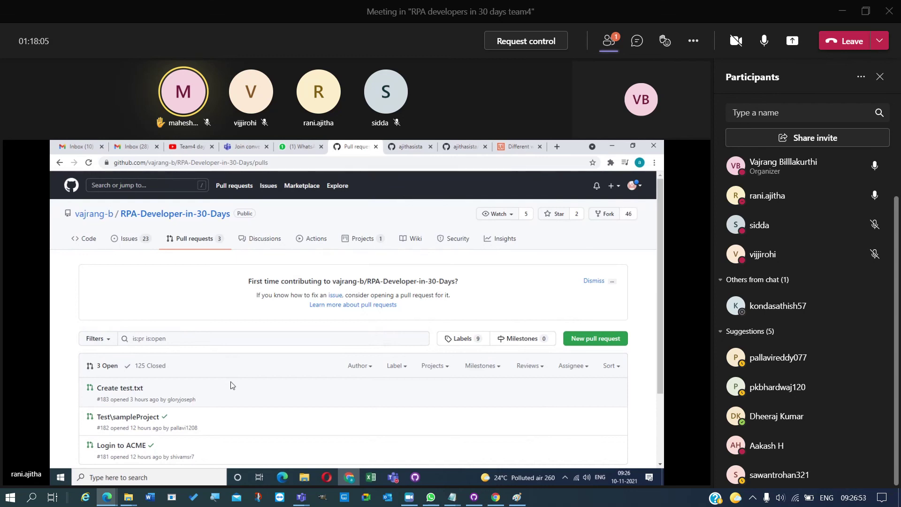
{"action": "left_click", "coordinate": [540, 146]}
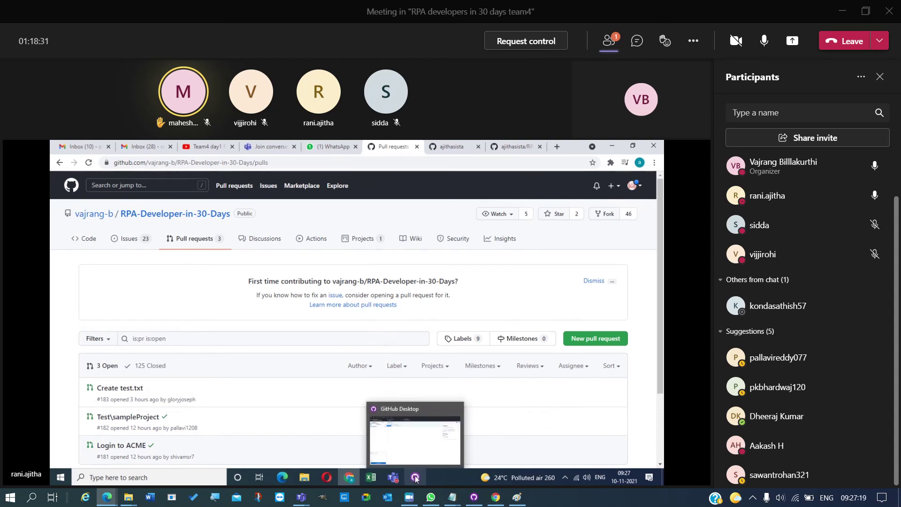
- Check GitHub Desktop, then start a new pull request comparison for the RPA-Developer-in-30-Days fork in Chrome
{"action": "left_click", "coordinate": [414, 454]}
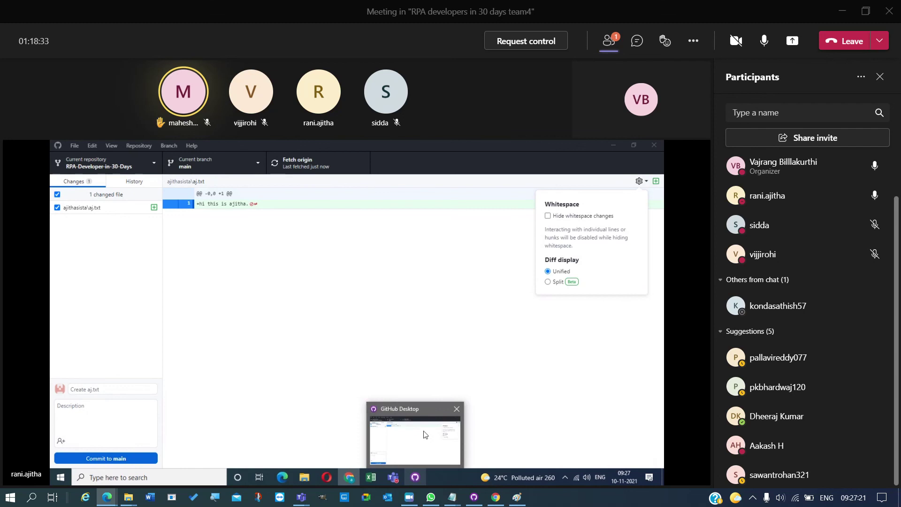
{"action": "mouse_move", "coordinate": [396, 479]}
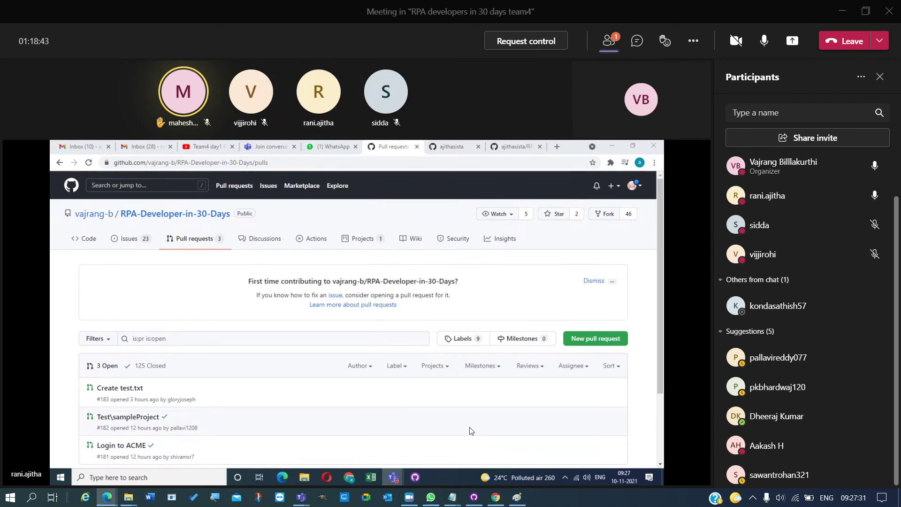
{"action": "left_click", "coordinate": [597, 339]}
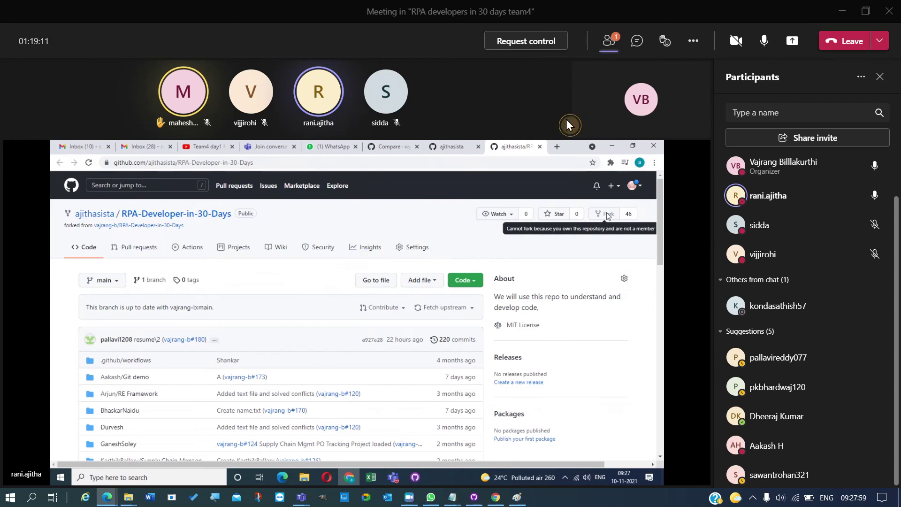
- Request control of the shared screen, dismiss the refusal notice, and request control again
{"action": "left_click", "coordinate": [534, 49]}
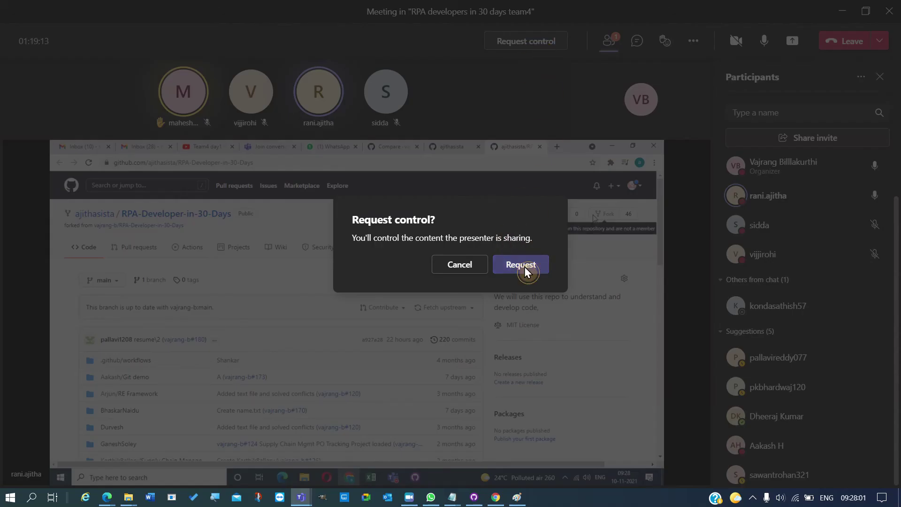
{"action": "left_click", "coordinate": [524, 266]}
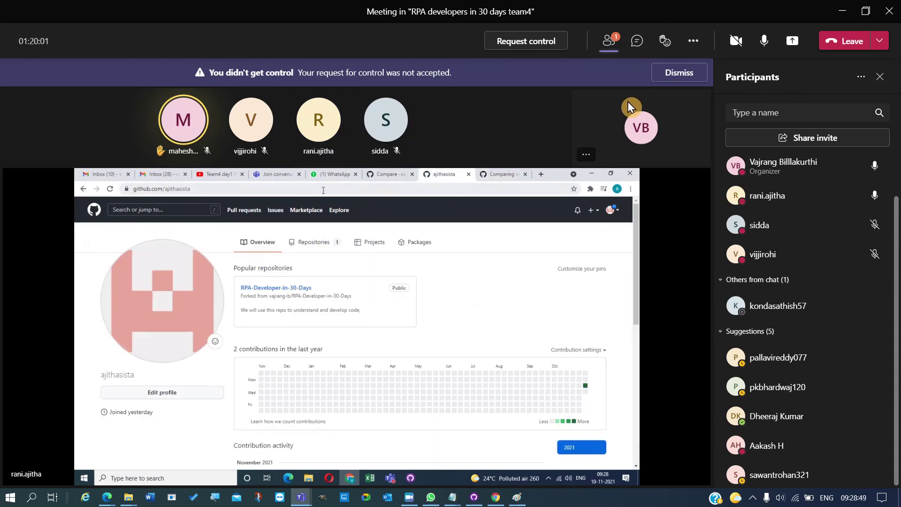
{"action": "left_click", "coordinate": [665, 73]}
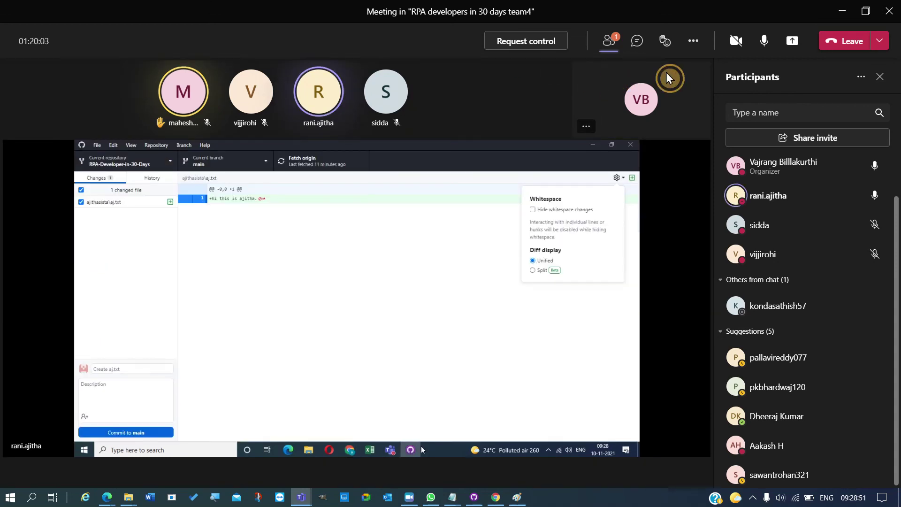
{"action": "left_click", "coordinate": [564, 42]}
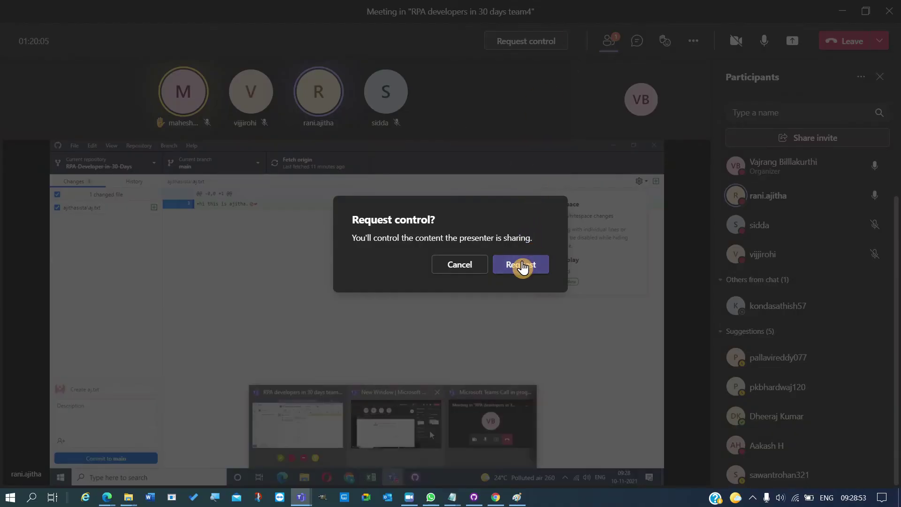
{"action": "left_click", "coordinate": [519, 264]}
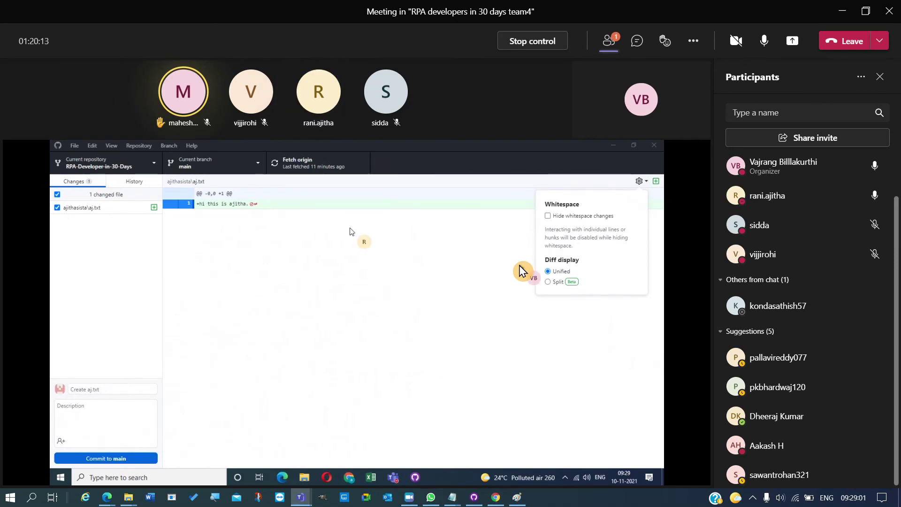
- Commit aj.txt to main, push it to origin, and minimise GitHub Desktop
{"action": "left_click", "coordinate": [123, 459]}
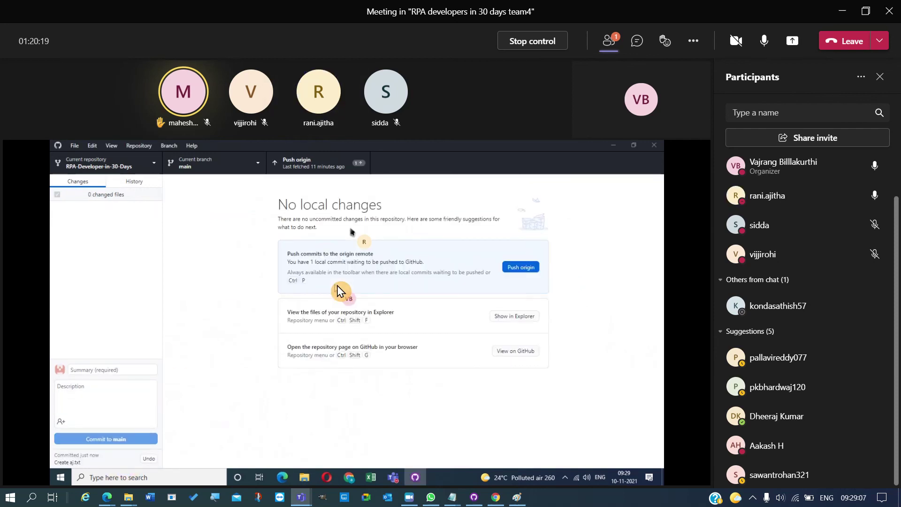
{"action": "left_click", "coordinate": [530, 269]}
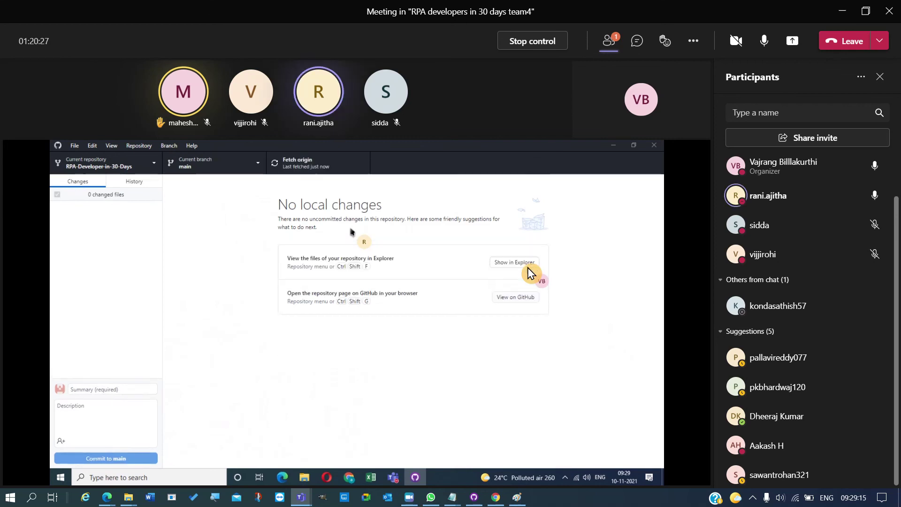
{"action": "left_click", "coordinate": [616, 146]}
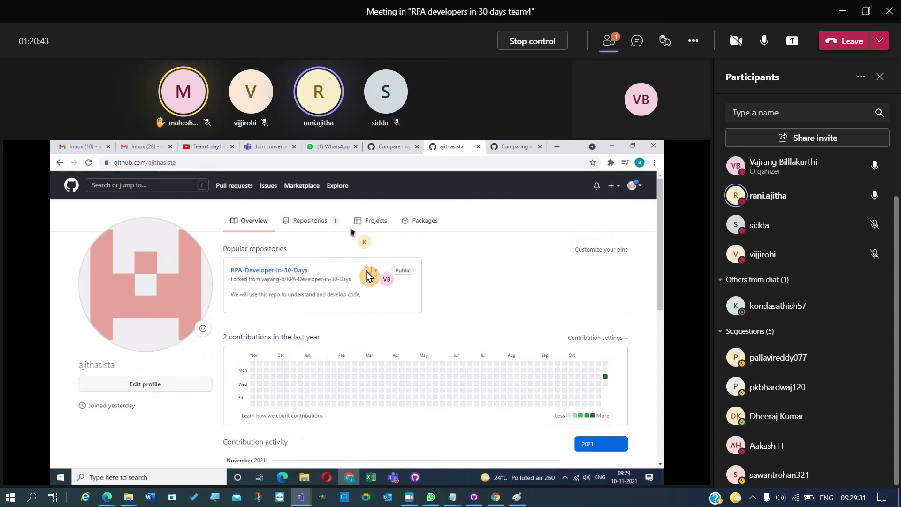
- Open the RPA-Developer-in-30-Days fork, review its files, and go to its Pull requests page
{"action": "left_click", "coordinate": [296, 271]}
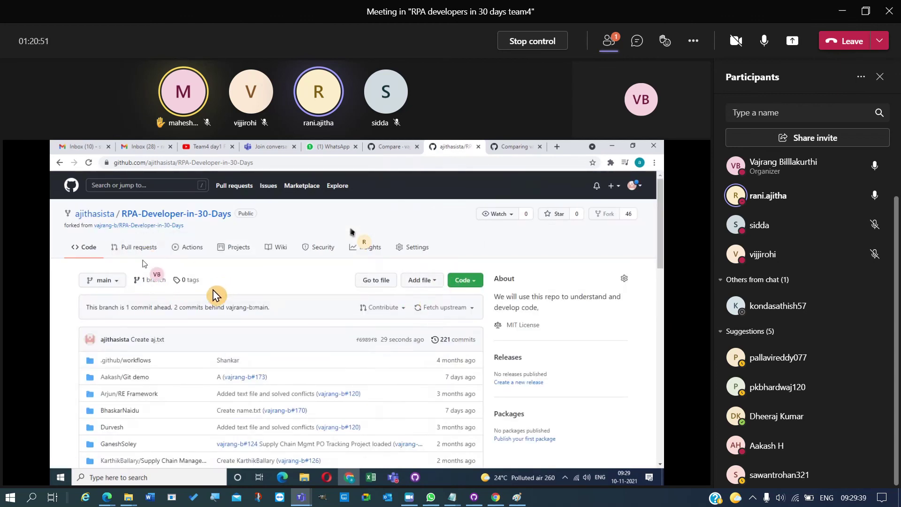
{"action": "scroll", "coordinate": [176, 395], "scroll_direction": "down", "scroll_amount": 10}
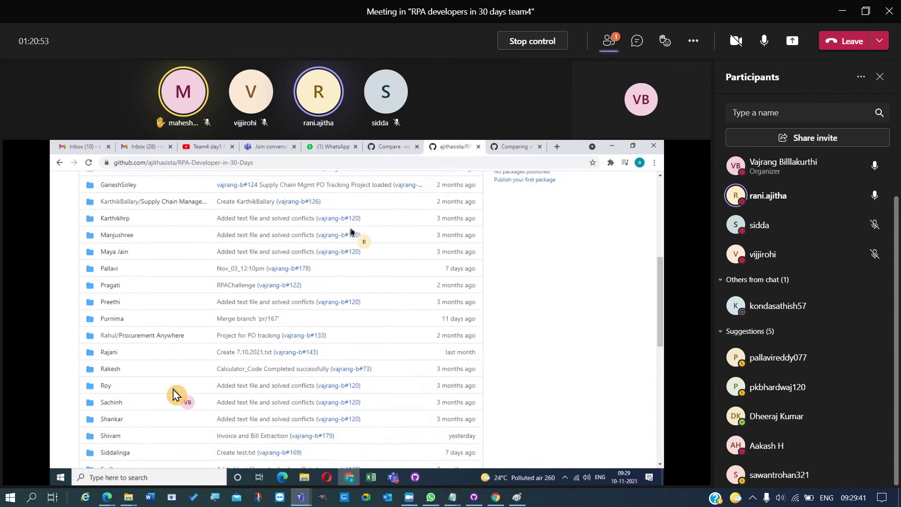
{"action": "scroll", "coordinate": [176, 395], "scroll_direction": "up", "scroll_amount": 10}
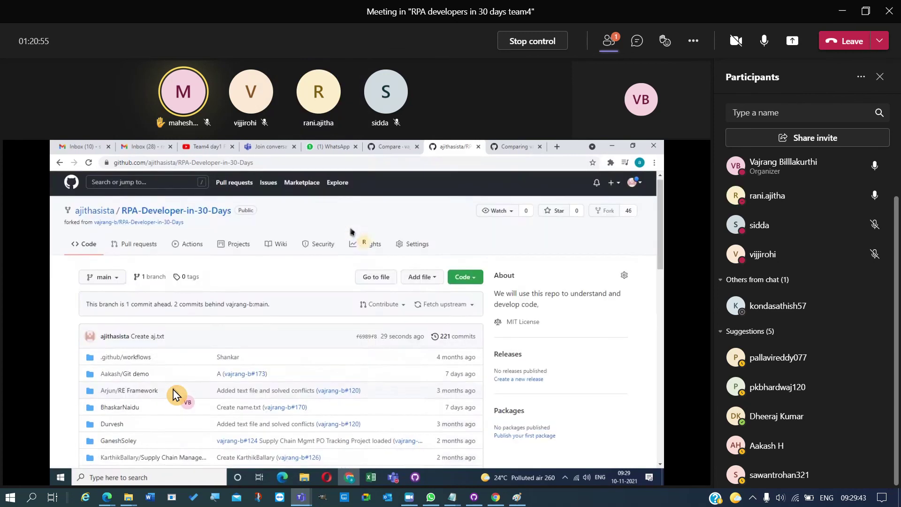
{"action": "scroll", "coordinate": [134, 394], "scroll_direction": "down", "scroll_amount": 10}
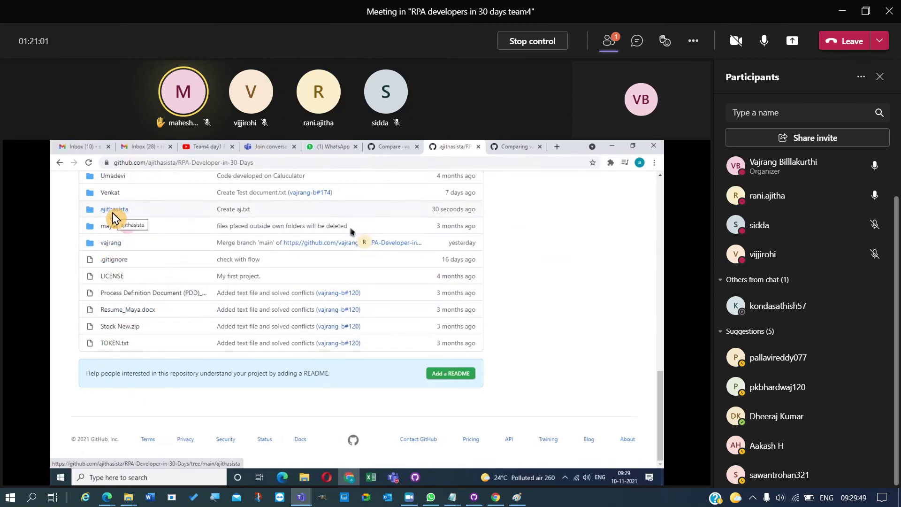
{"action": "scroll", "coordinate": [114, 217], "scroll_direction": "up", "scroll_amount": 10}
{"action": "left_click", "coordinate": [146, 253]}
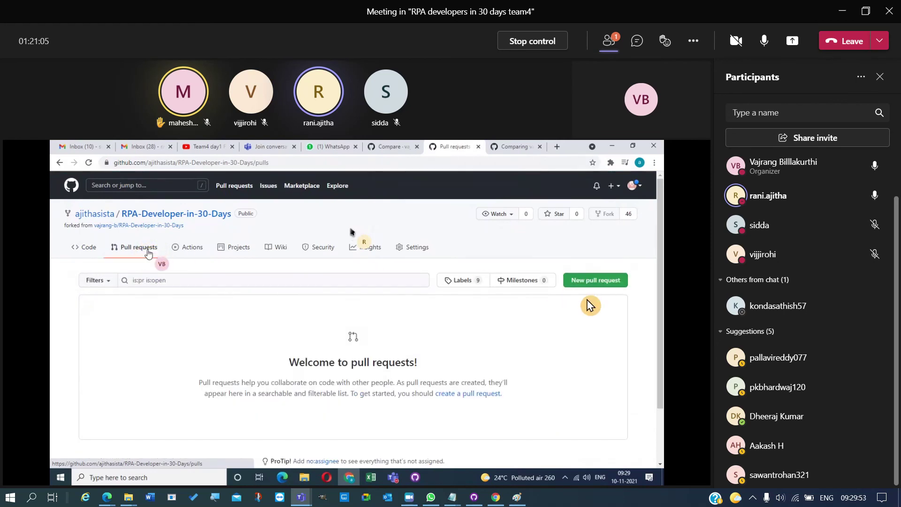
- Submit the 'Create aj.txt' pull request to the vajrang-b repository, then bring up the recorder controls
{"action": "left_click", "coordinate": [596, 285]}
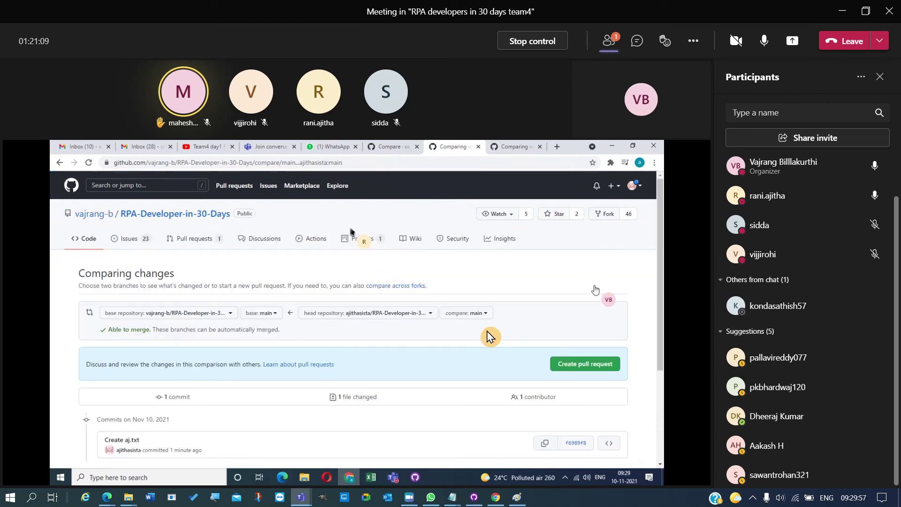
{"action": "scroll", "coordinate": [352, 231], "scroll_direction": "down", "scroll_amount": 3}
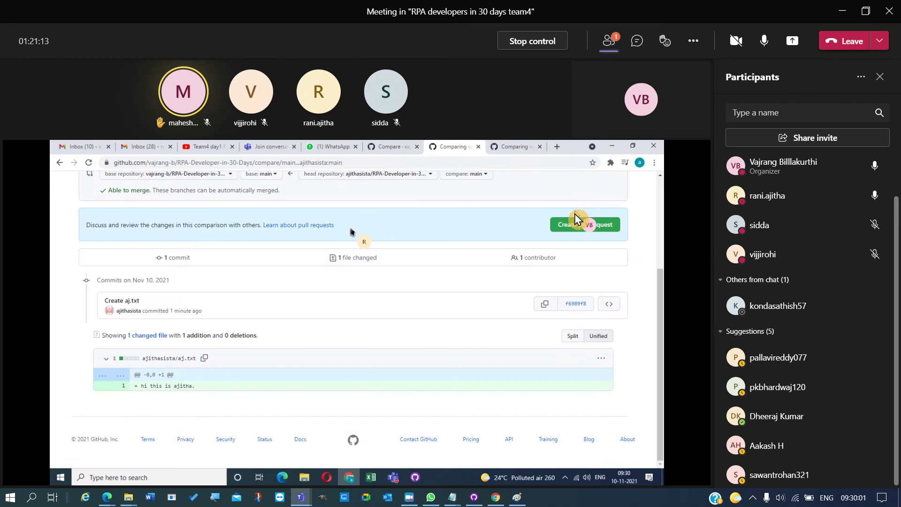
{"action": "left_click", "coordinate": [569, 229]}
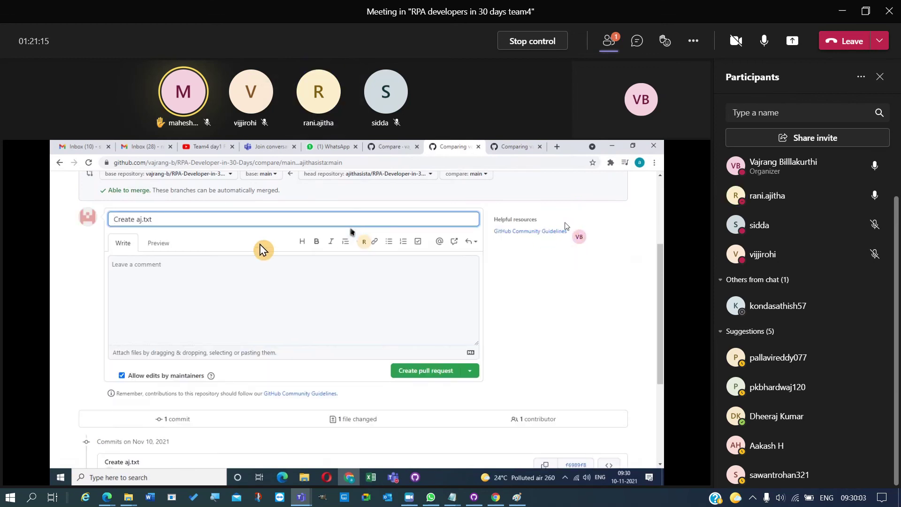
{"action": "left_click", "coordinate": [430, 369]}
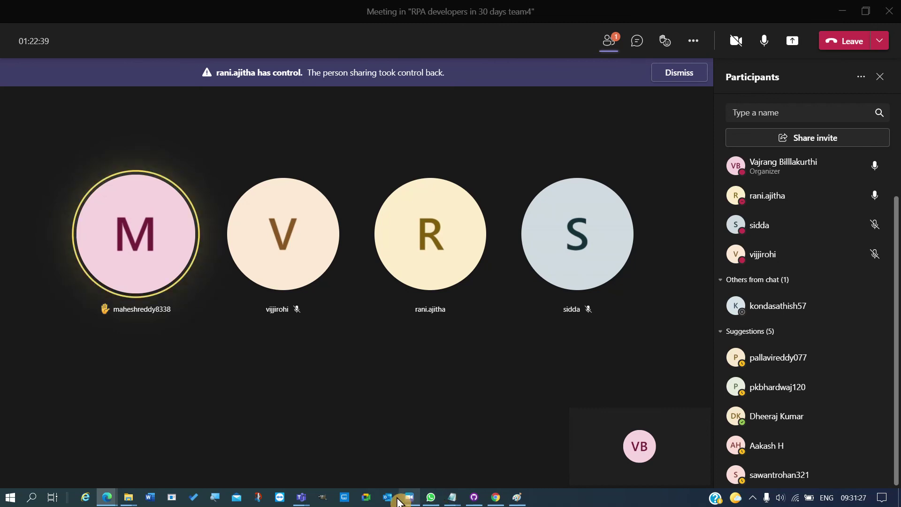
{"action": "mouse_move", "coordinate": [410, 501]}
{"action": "left_click", "coordinate": [409, 473]}
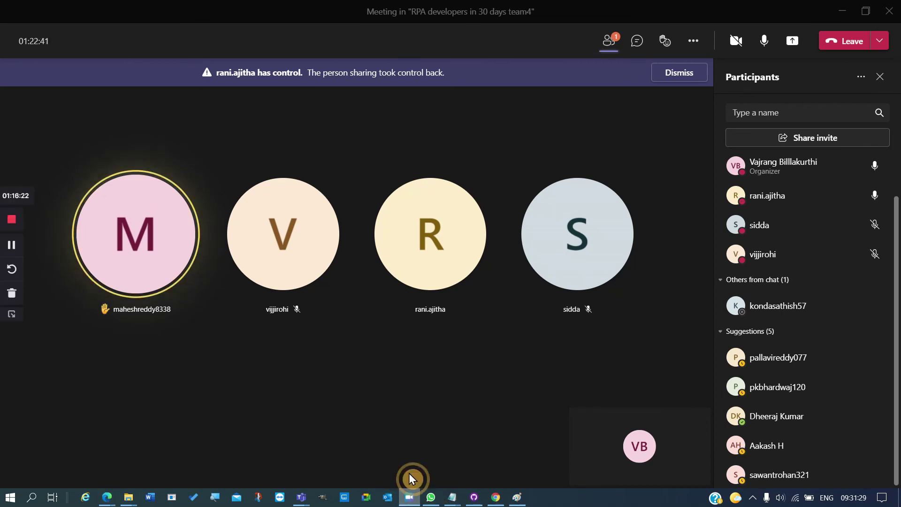